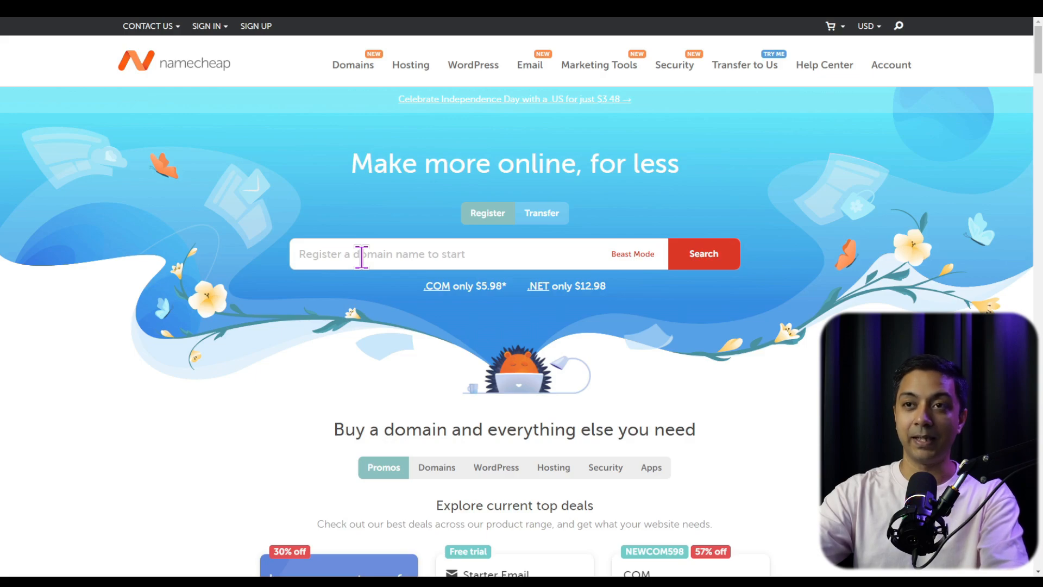
# - Search for the domain buildadiviwebsite.com and add it to the cart
pyautogui.click(361, 256)
pyautogui.write('buildadiviwebsite')
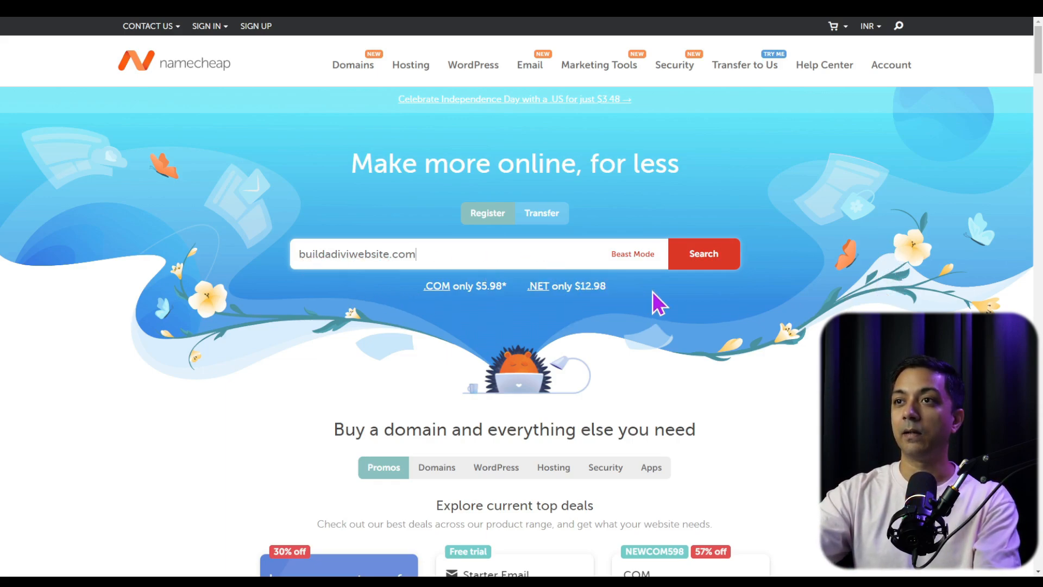
pyautogui.click(709, 266)
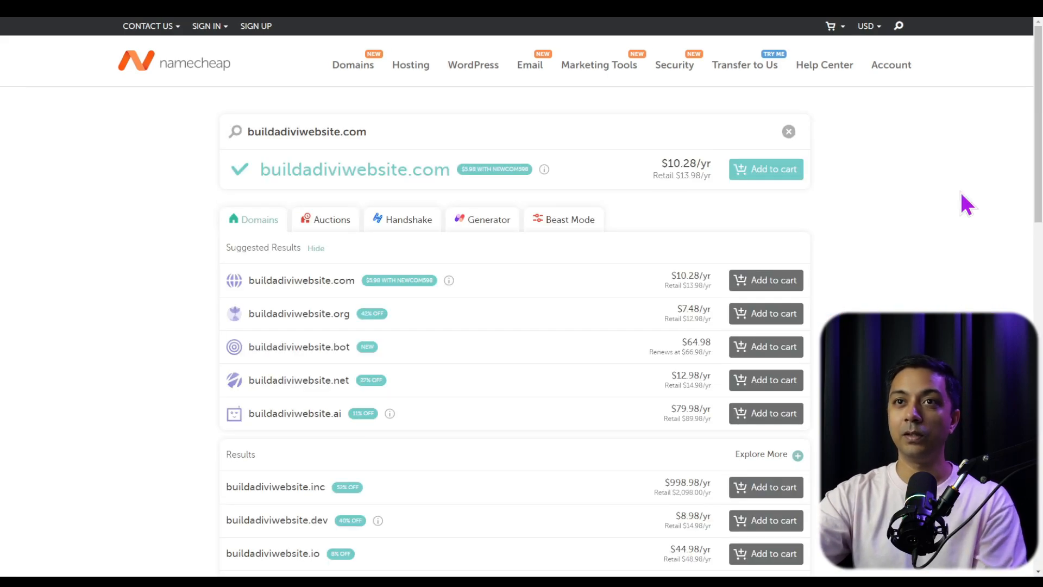
pyautogui.click(784, 174)
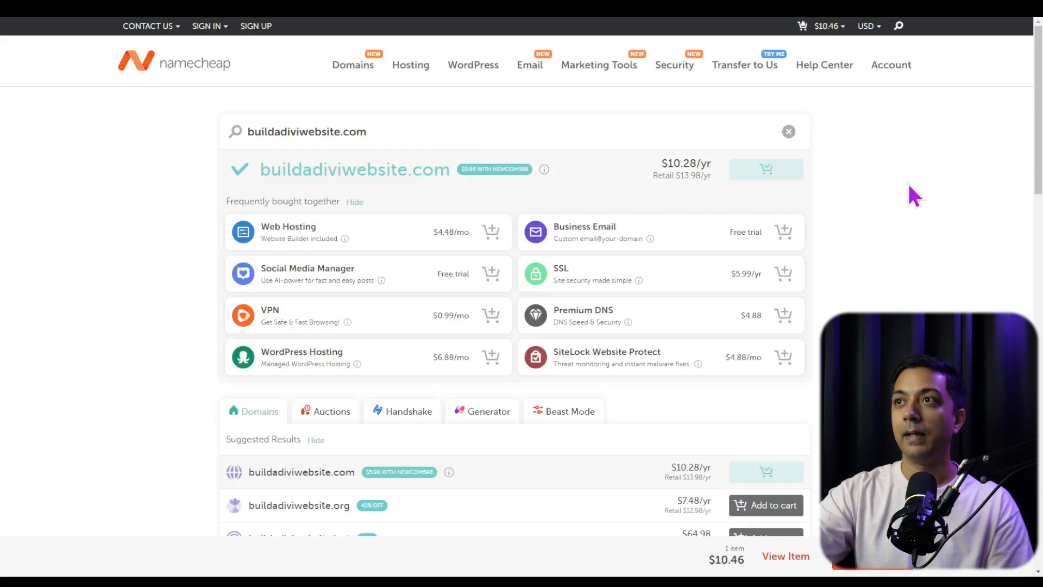
# - Open the cart and confirm the order for the one-year domain registration with Domain Privacy enabled
pyautogui.moveTo(826, 29)
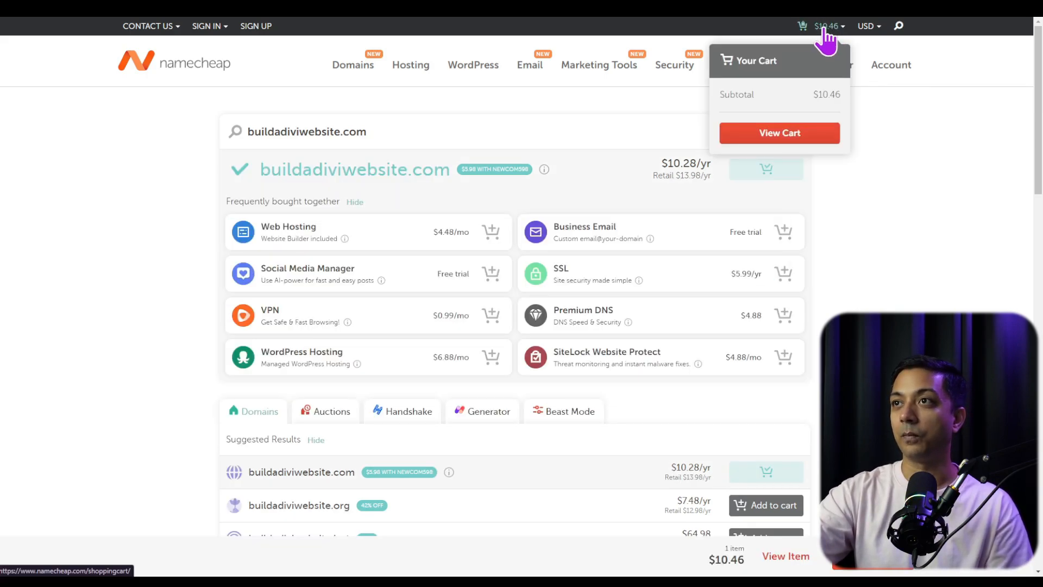
pyautogui.click(766, 139)
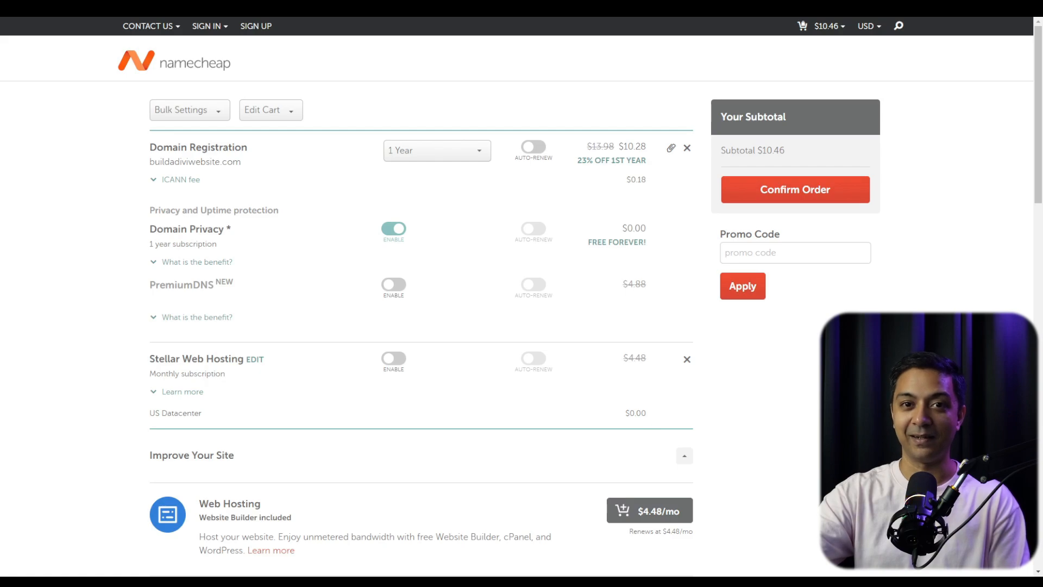
pyautogui.click(768, 195)
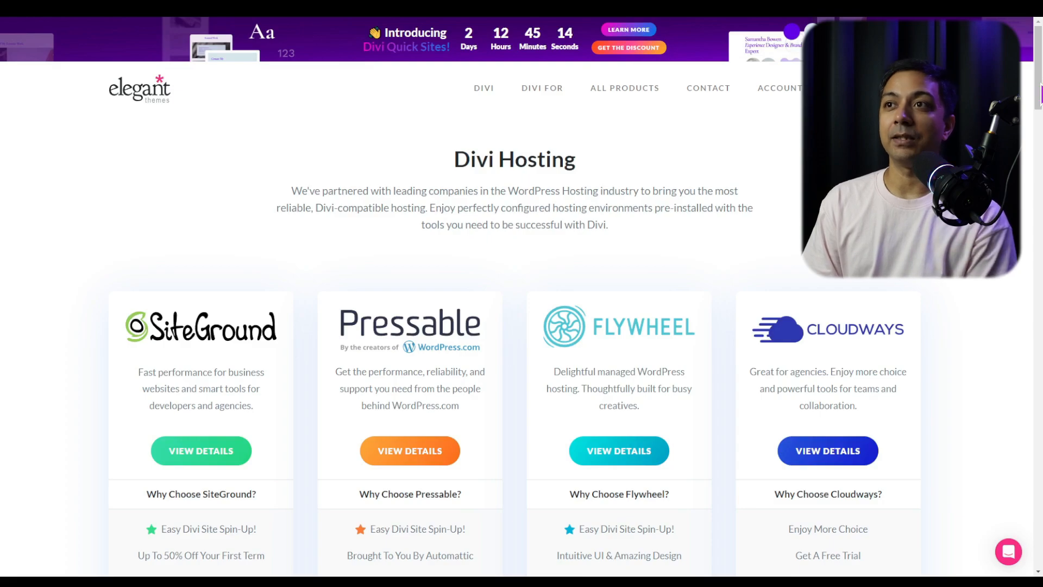
# - Review the hosting partners and the Quick Start section on the Elegant Themes Divi Hosting page
pyautogui.moveTo(1038, 86); pyautogui.dragTo(1038, 91)
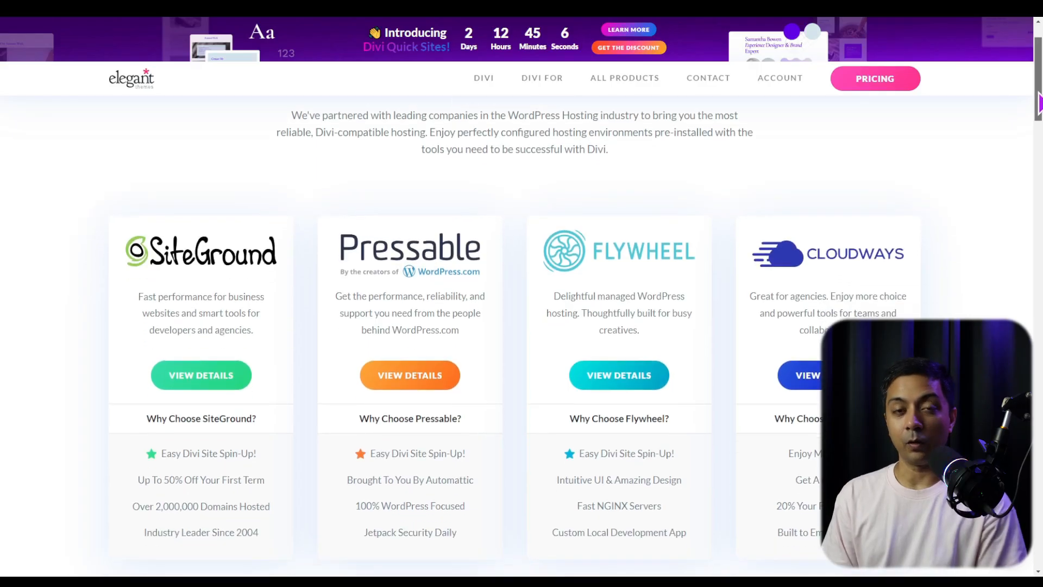
pyautogui.moveTo(1039, 105); pyautogui.dragTo(1038, 118)
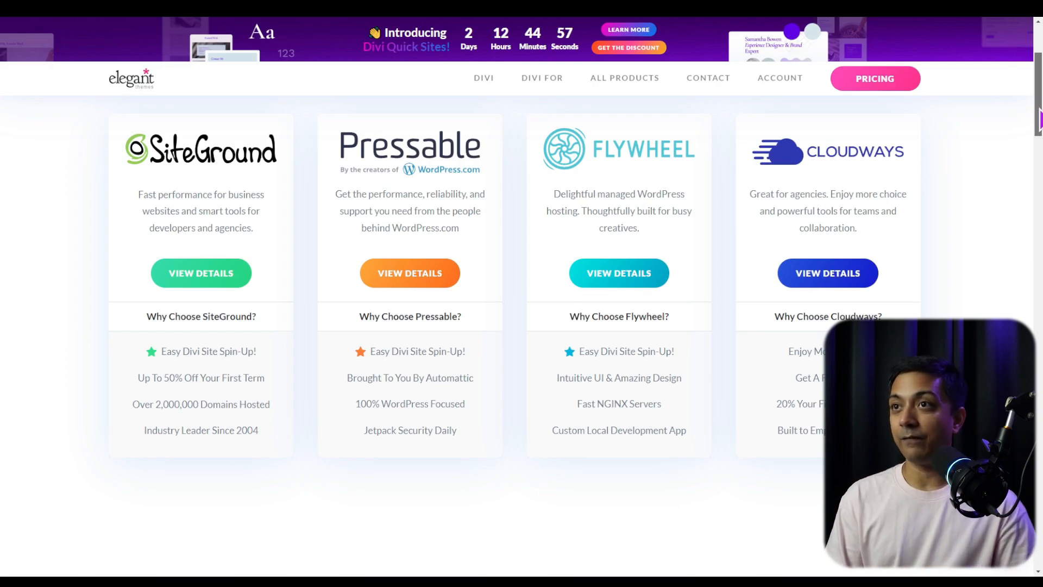
pyautogui.scroll(-4, 1039, 117)
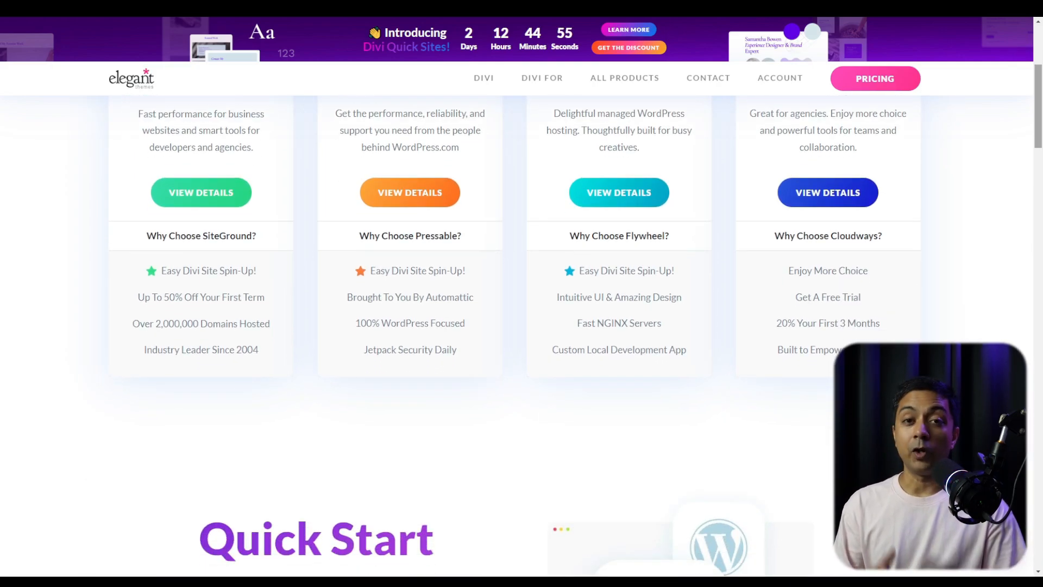
pyautogui.scroll(-5, 522, 326)
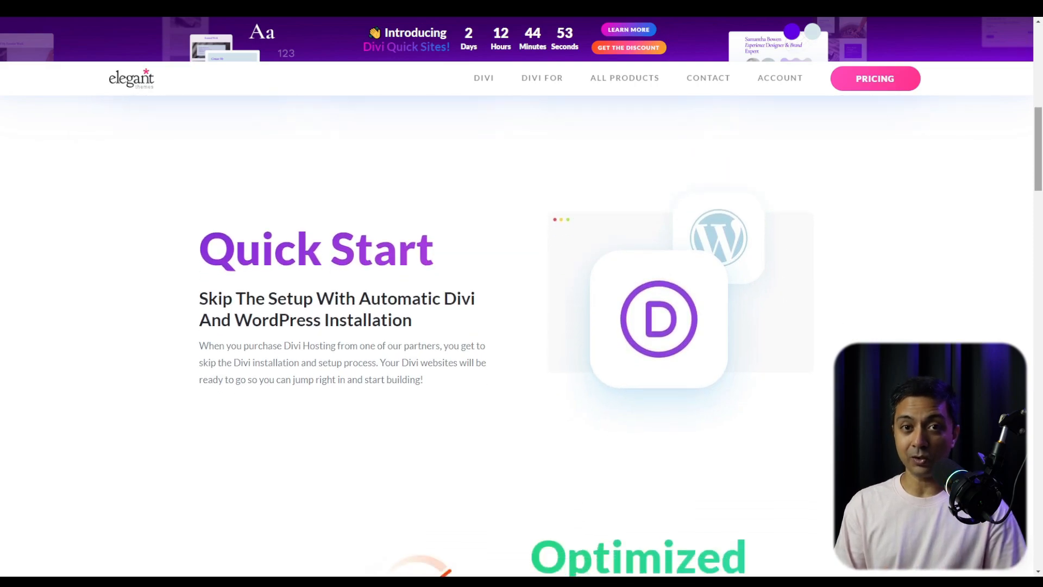
pyautogui.scroll(-3, 522, 326)
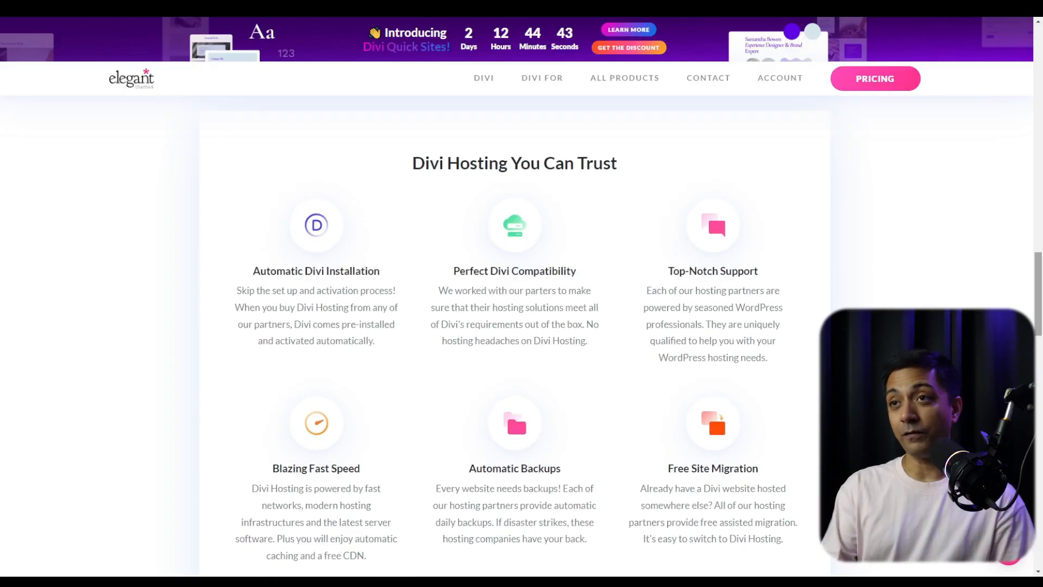
# - Examine SiteGround's WordPress hosting plans and compare the features of StartUp, GrowBig and GoGeek
pyautogui.scroll(-1, 515, 326)
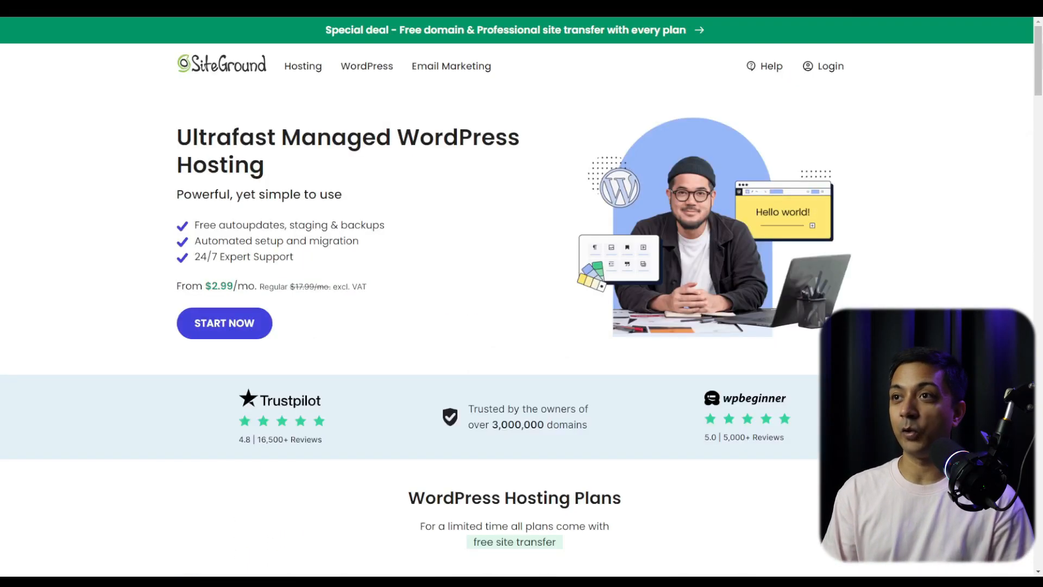
pyautogui.scroll(-3, 522, 296)
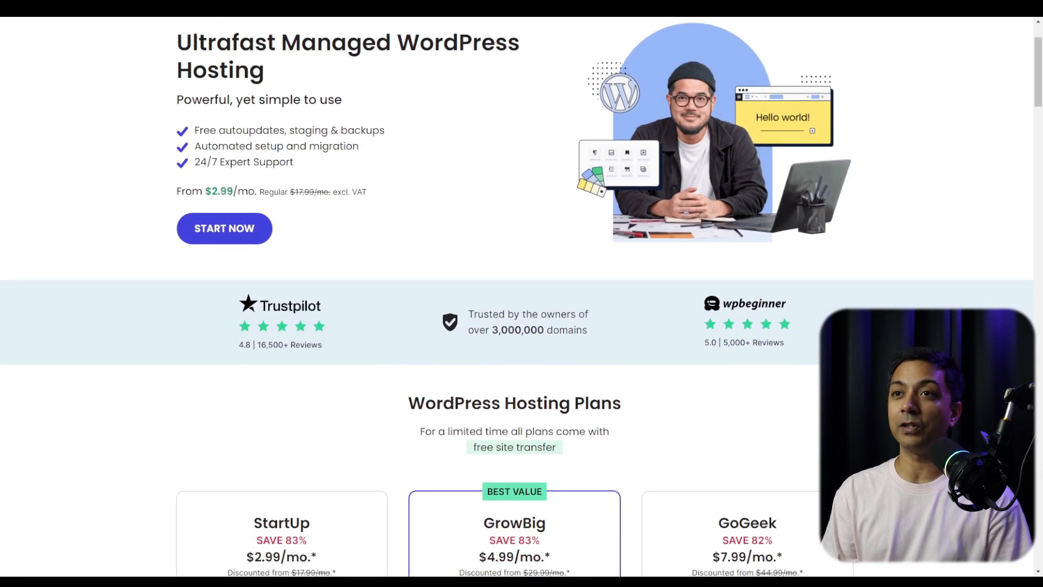
pyautogui.scroll(-1, 522, 297)
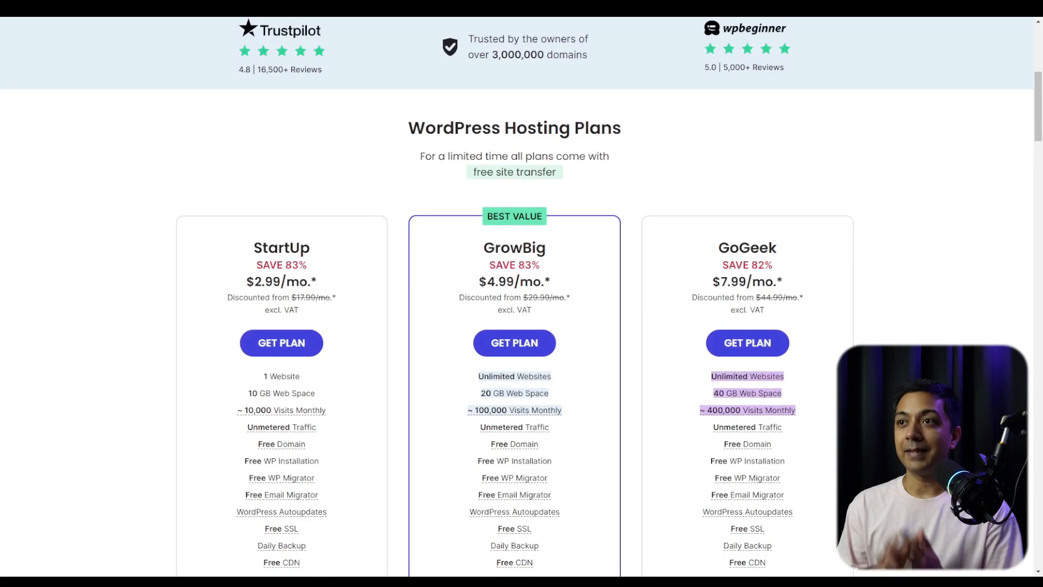
pyautogui.scroll(-4, 522, 296)
pyautogui.scroll(-3, 522, 296)
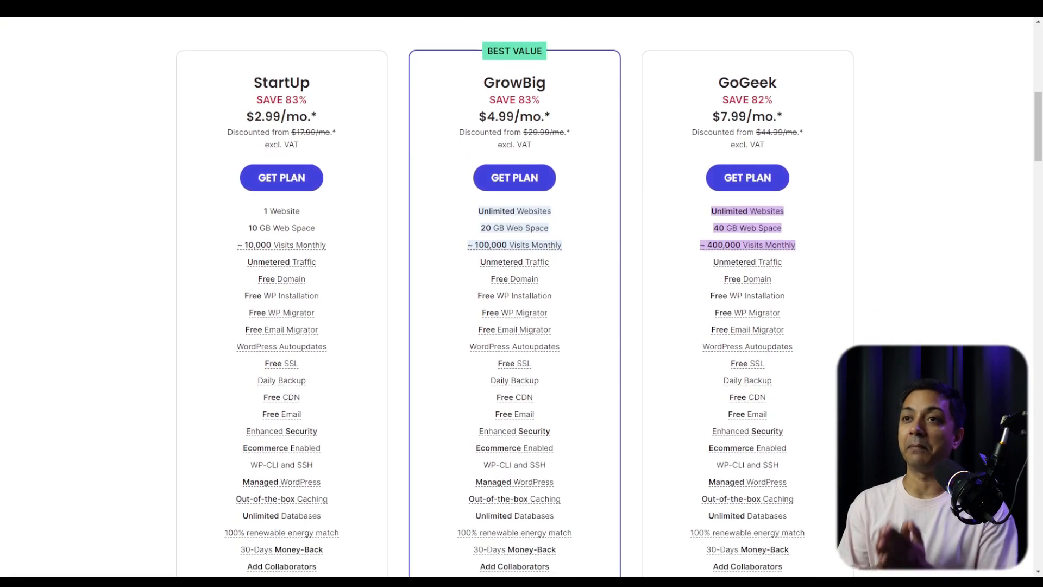
pyautogui.scroll(-1, 522, 296)
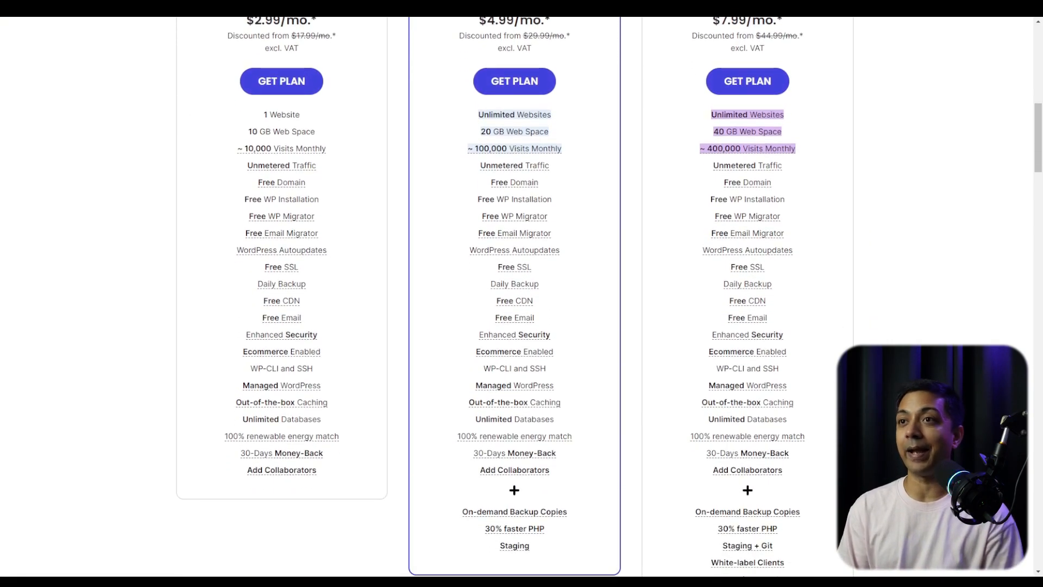
pyautogui.scroll(1, 522, 296)
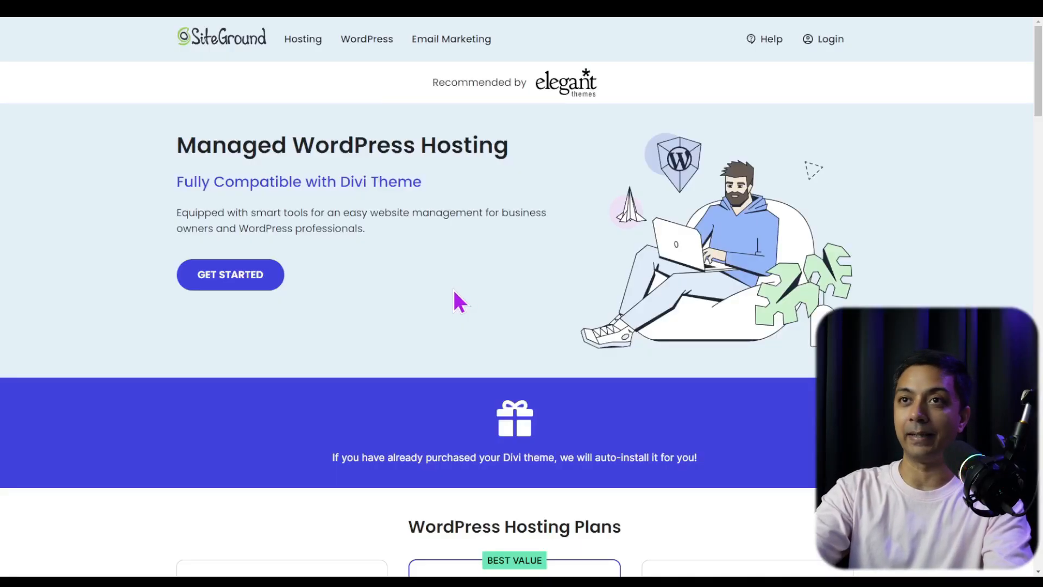
# - Choose the StartUp hosting plan and attach the existing domain buildadiviwebsite.com to the order
pyautogui.click(262, 273)
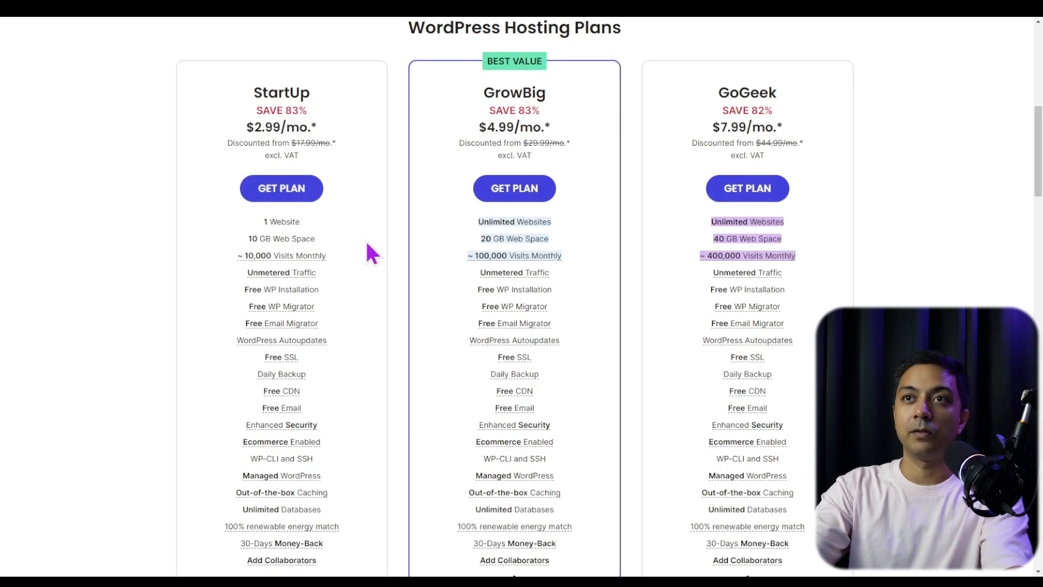
pyautogui.click(306, 198)
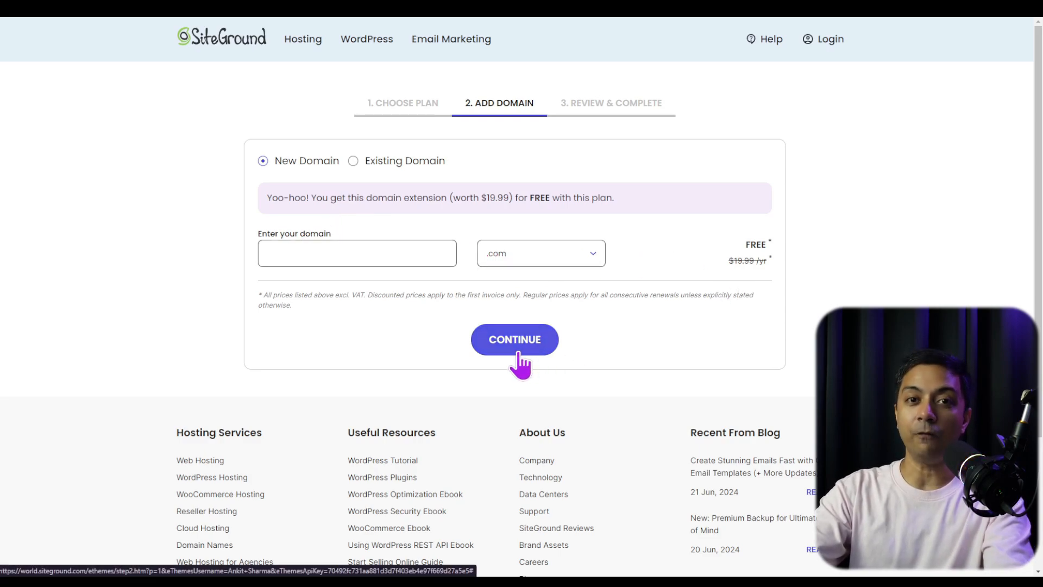
pyautogui.click(353, 160)
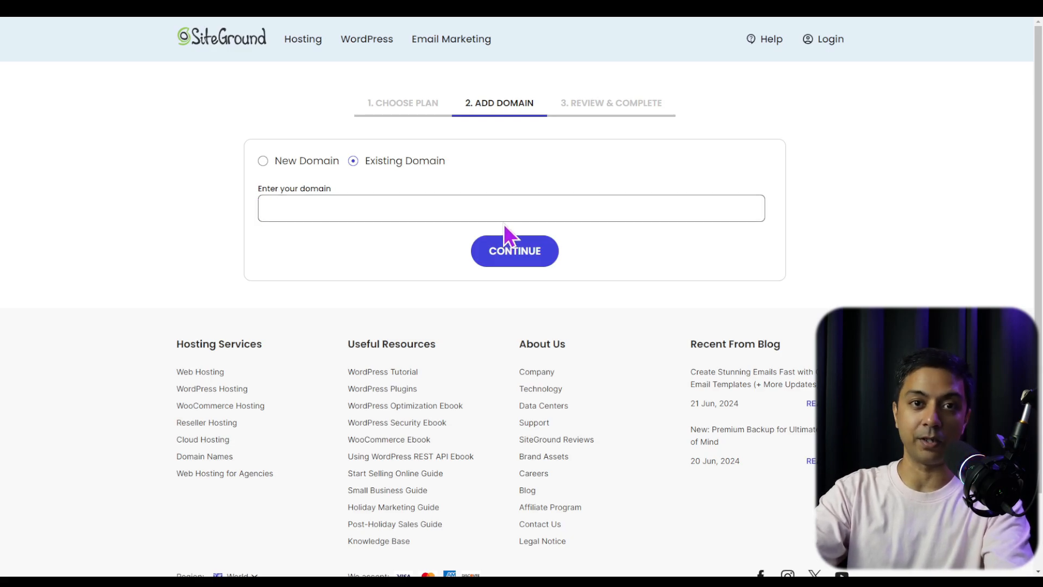
pyautogui.click(325, 211)
pyautogui.write('buildadiviwebsite.com')
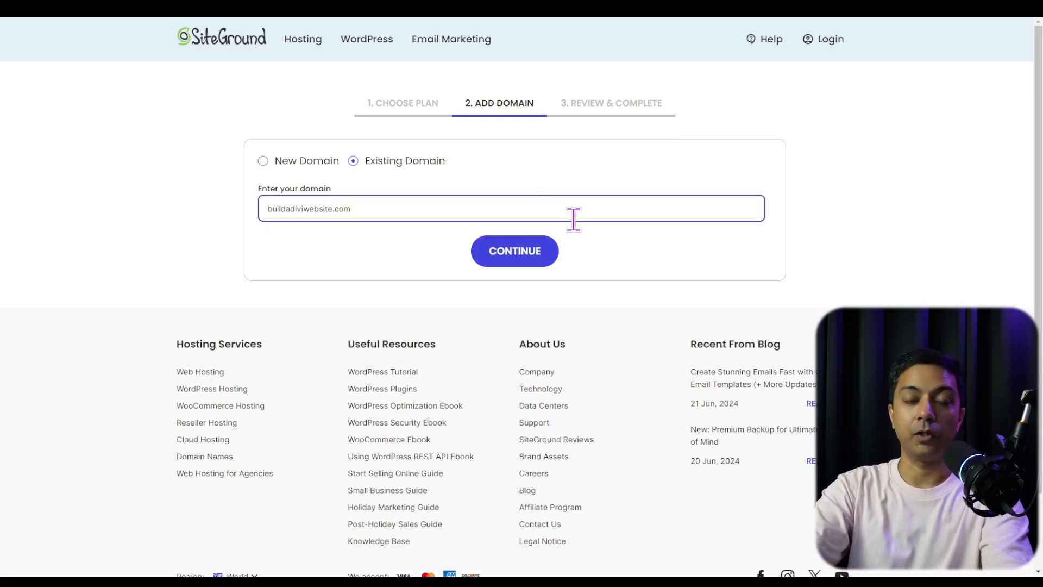
pyautogui.click(504, 263)
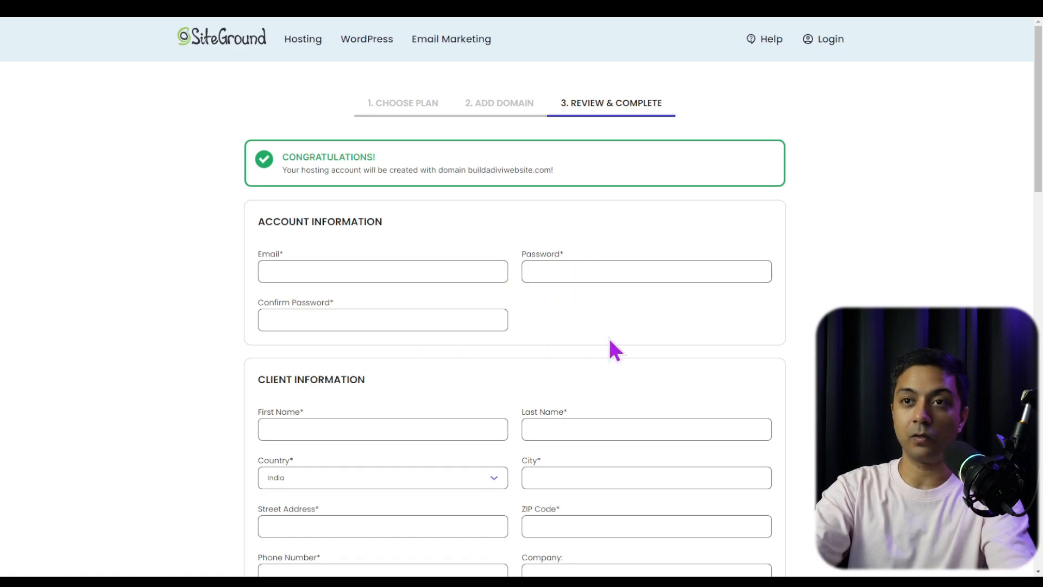
# - Look through the client, payment, purchase and extra services sections of the hosting checkout form
pyautogui.scroll(-4, 610, 349)
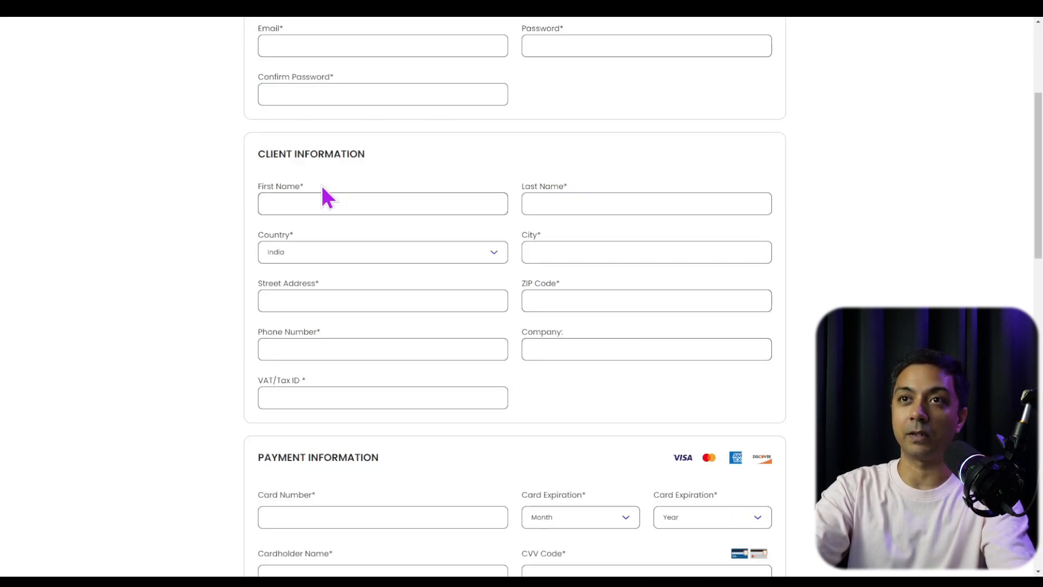
pyautogui.scroll(-4, 272, 217)
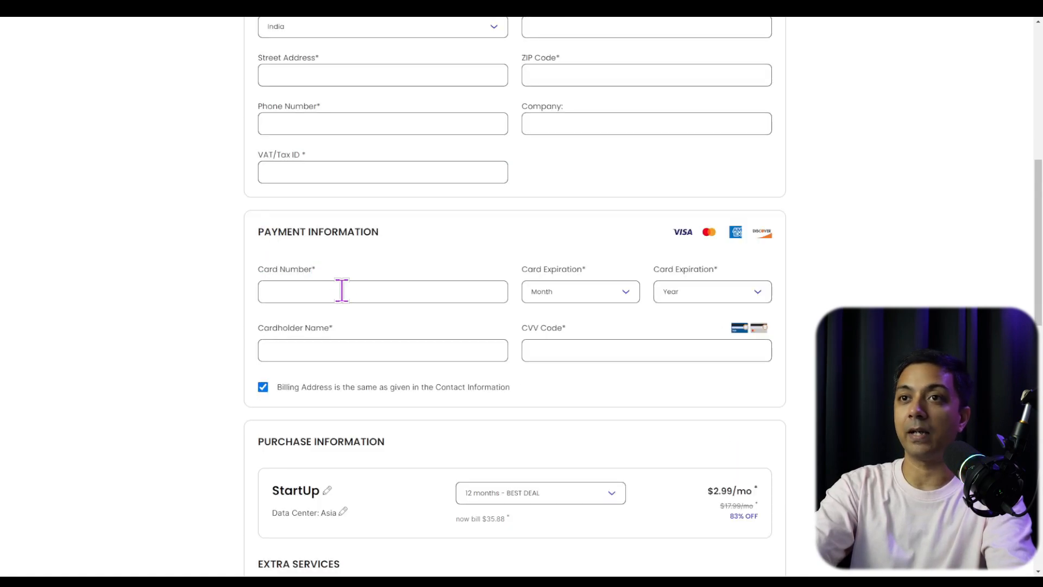
pyautogui.scroll(-5, 451, 326)
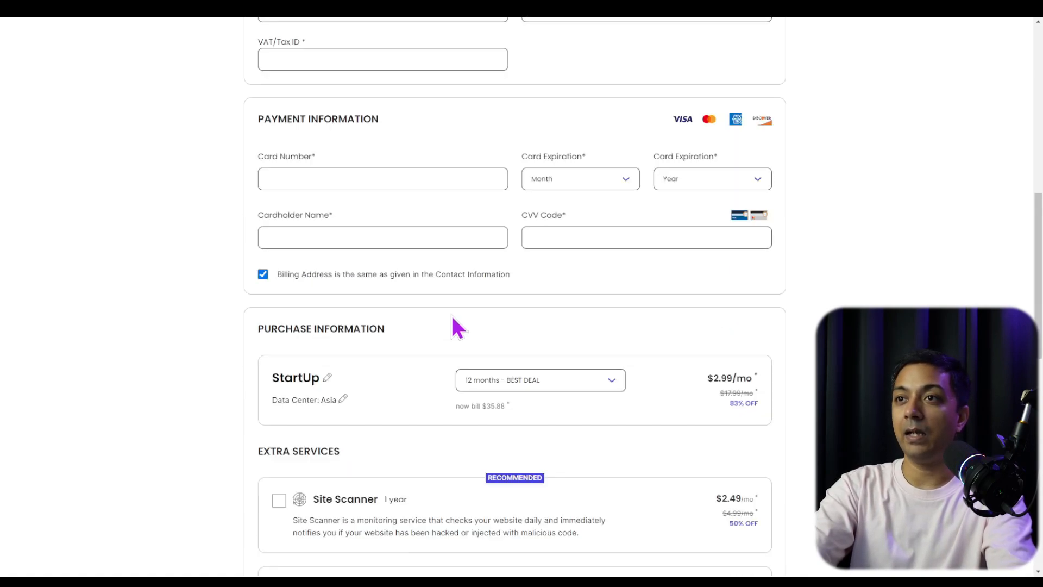
pyautogui.scroll(-2, 456, 326)
pyautogui.scroll(-3, 450, 316)
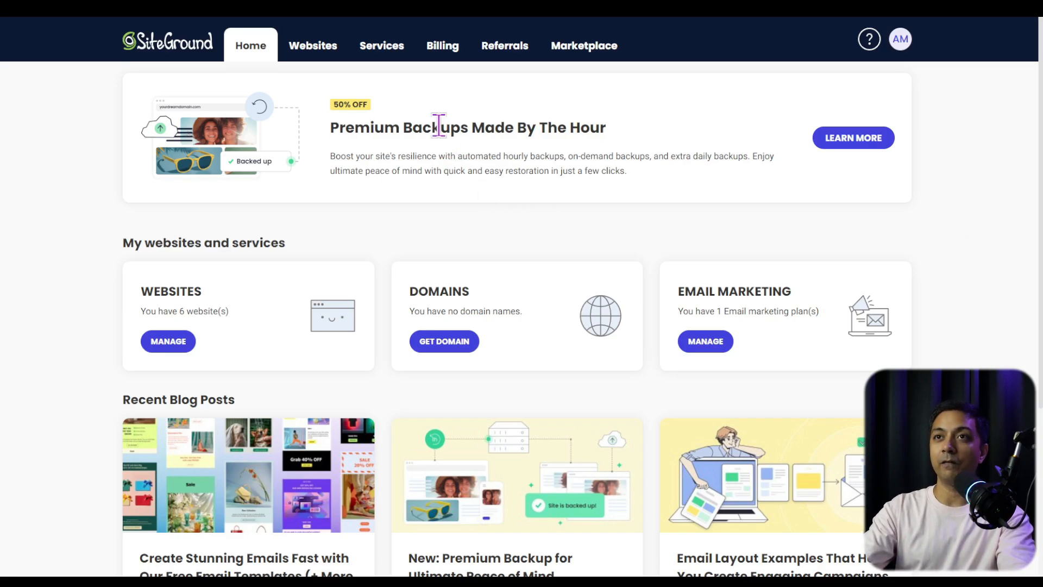
# - Add a new website in the SiteGround account using a temporary domain and WordPress as the application
pyautogui.click(333, 55)
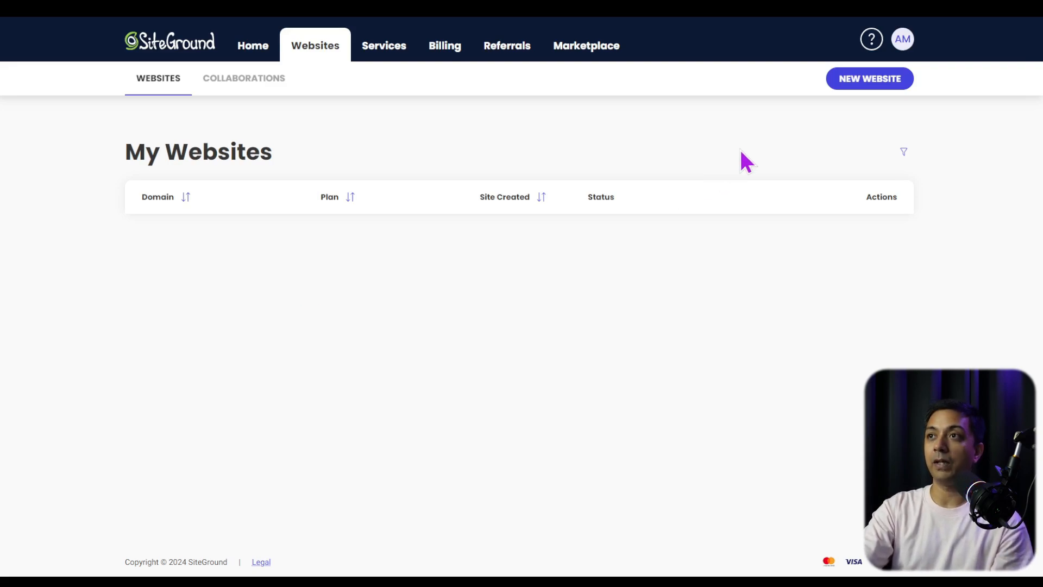
pyautogui.click(850, 84)
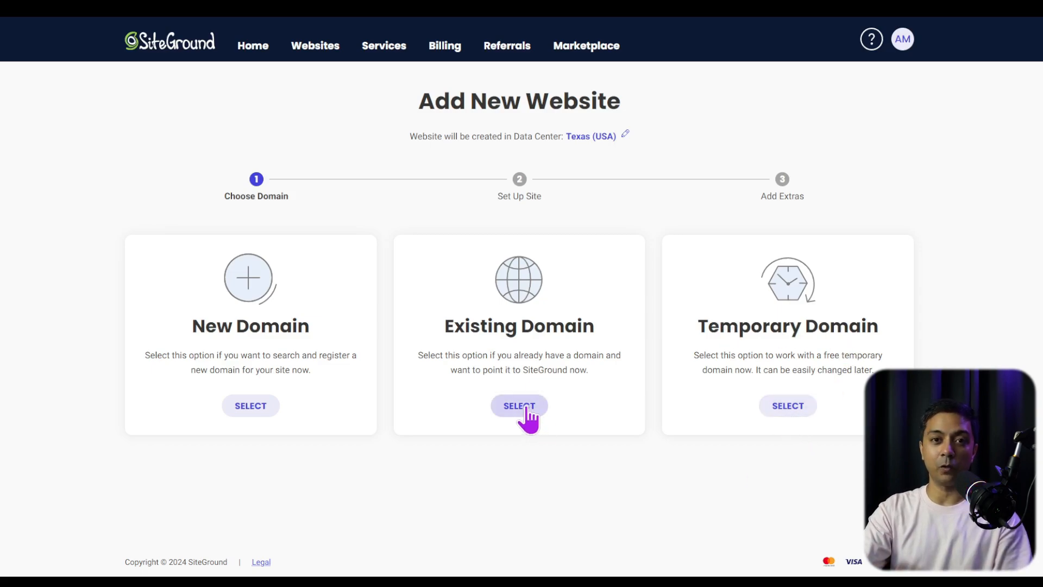
pyautogui.click(788, 412)
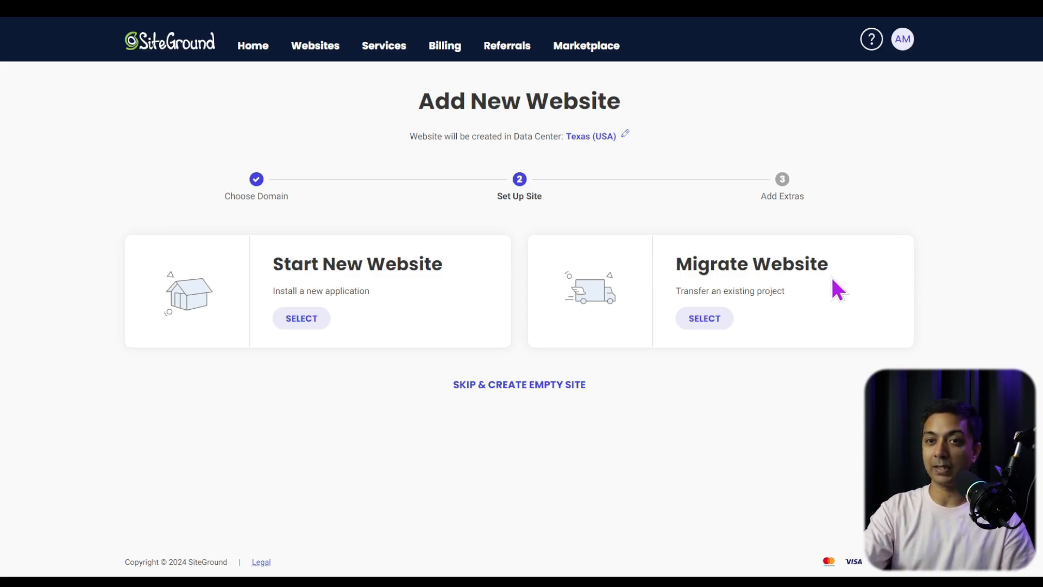
pyautogui.click(298, 326)
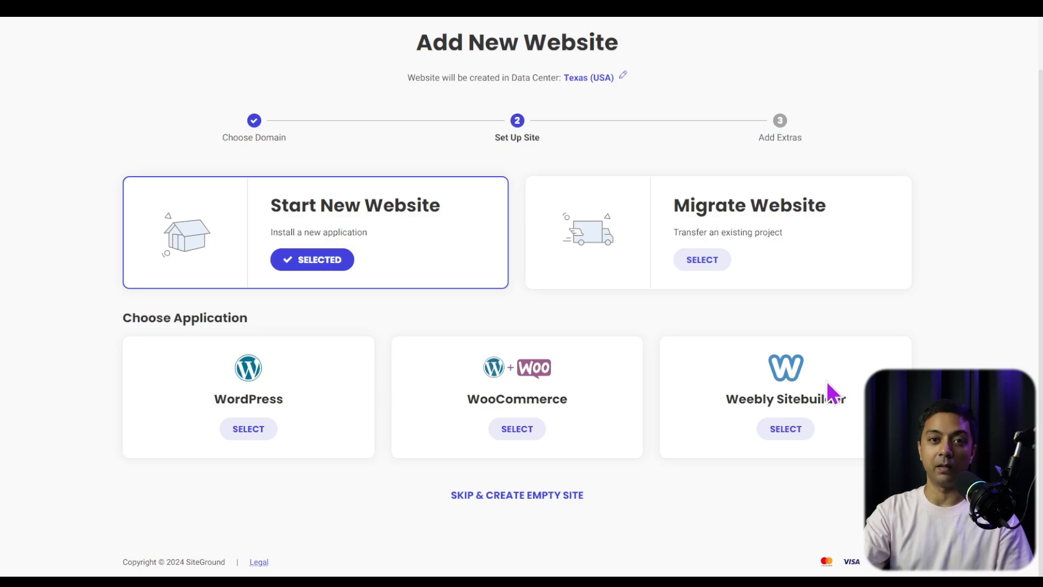
pyautogui.click(250, 436)
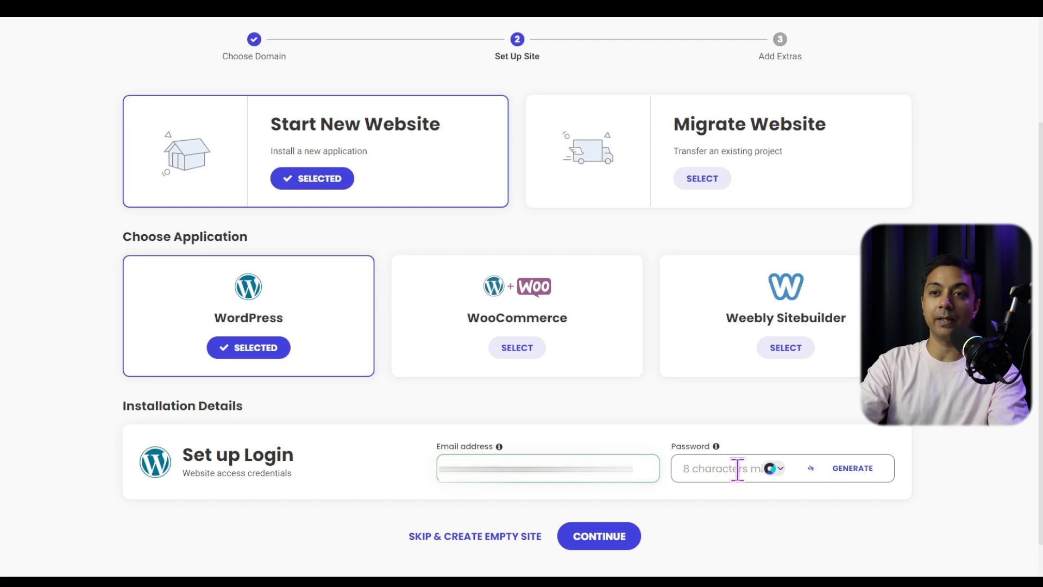
# - Generate the WordPress login password and finish creating the website without adding Site Scanner
pyautogui.click(853, 468)
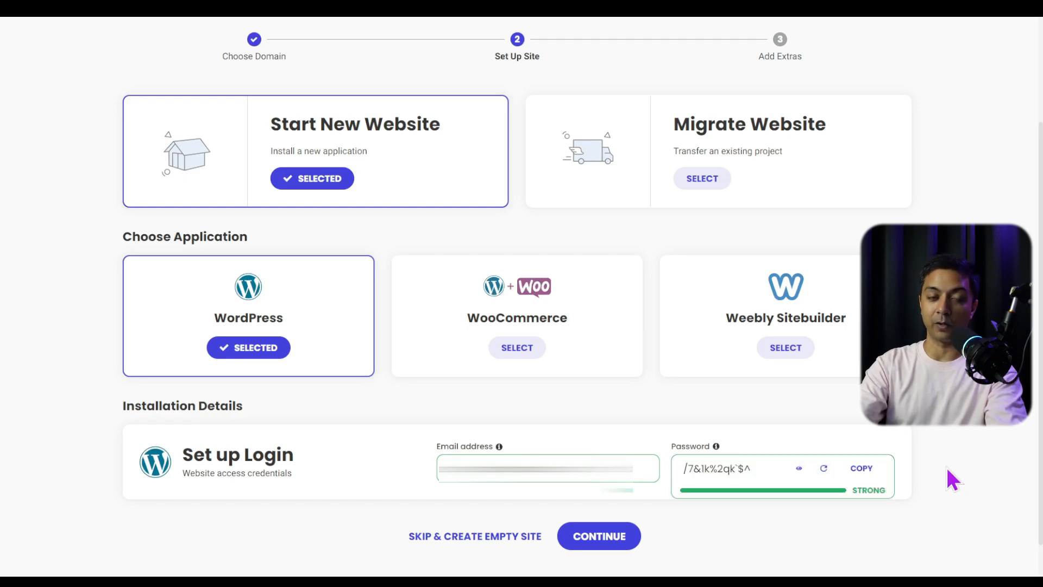
pyautogui.scroll(-2, 923, 479)
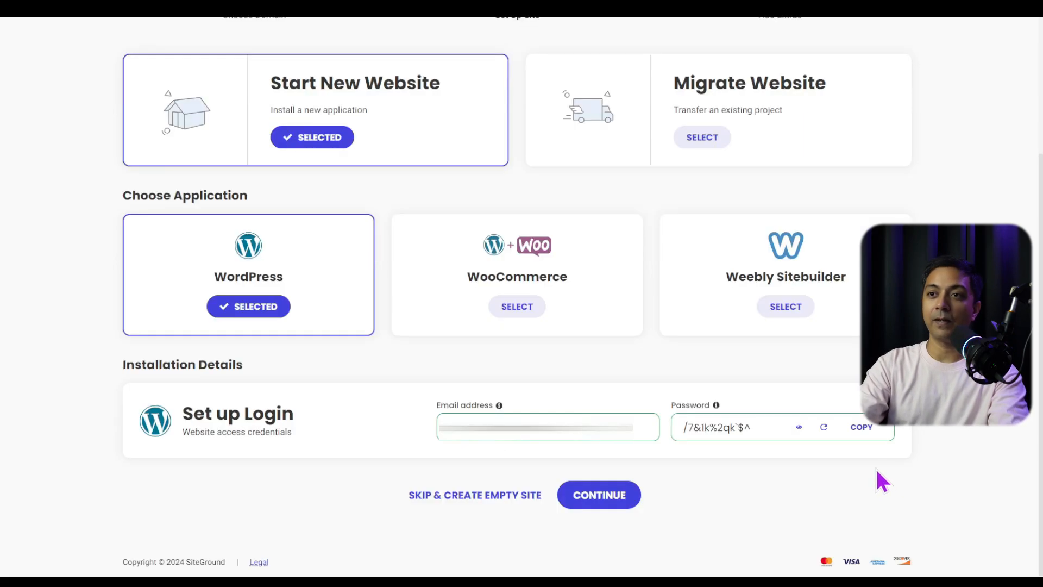
pyautogui.click(602, 506)
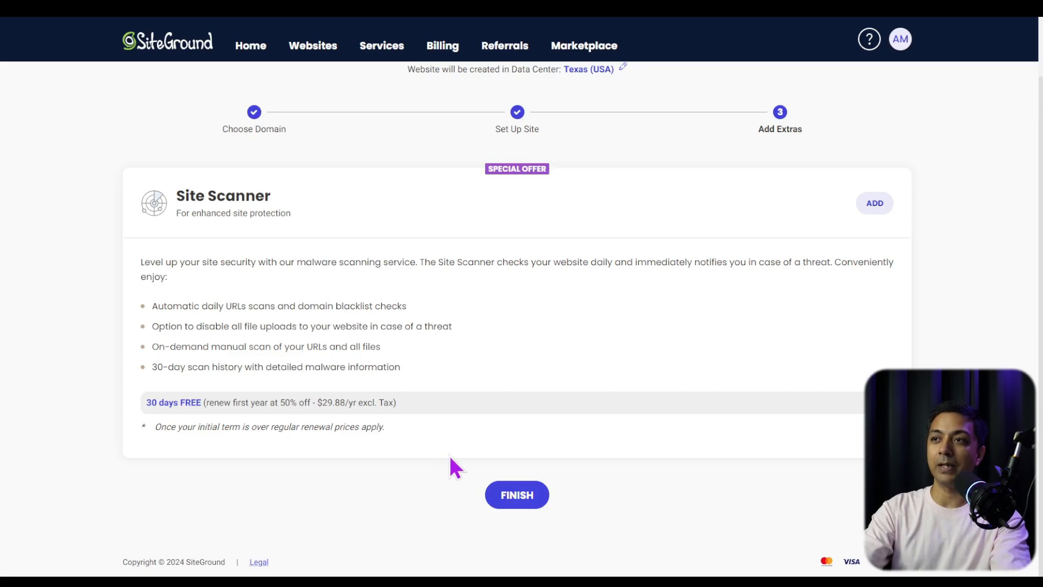
pyautogui.click(517, 498)
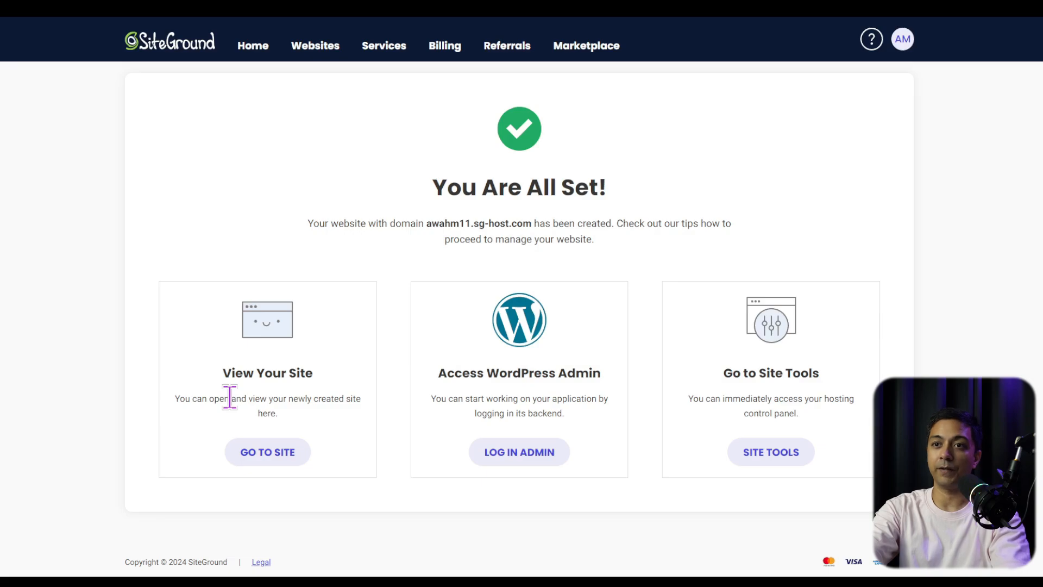
# - Preview the newly created site and enter its WordPress admin from the SiteGround websites list, exiting the starter wizard
pyautogui.click(274, 459)
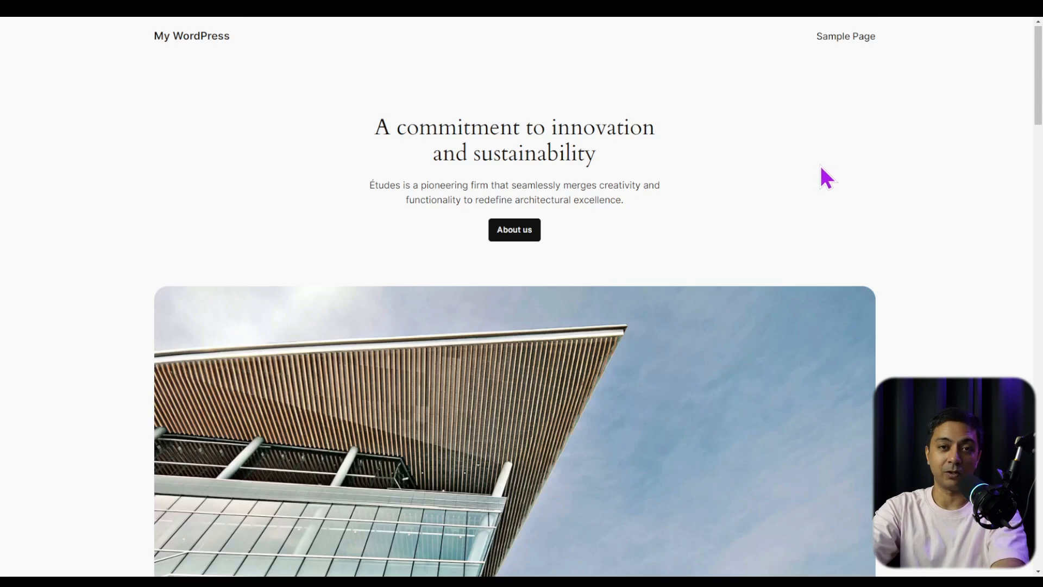
pyautogui.scroll(-15, 822, 174)
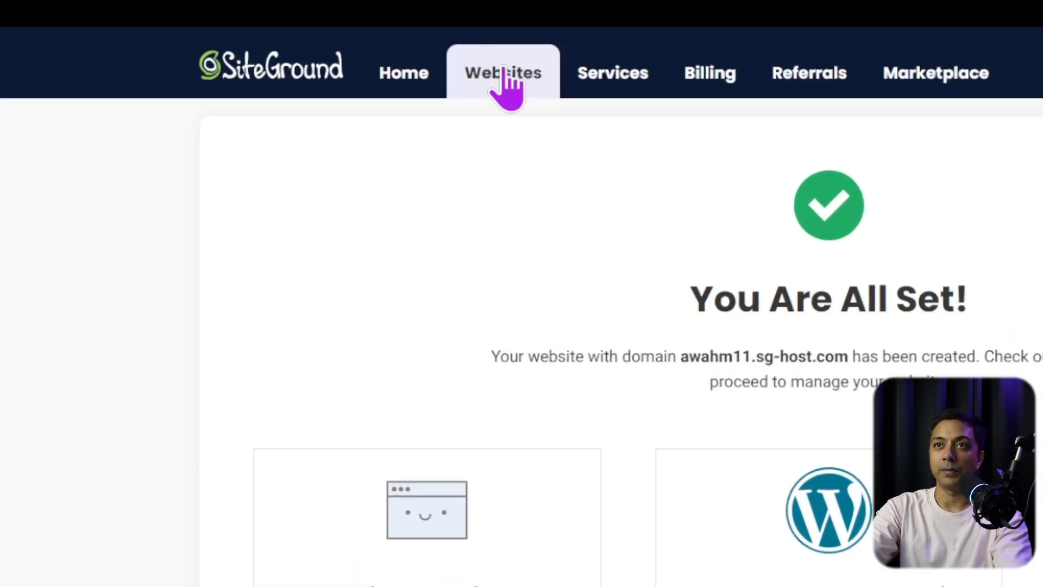
pyautogui.click(503, 71)
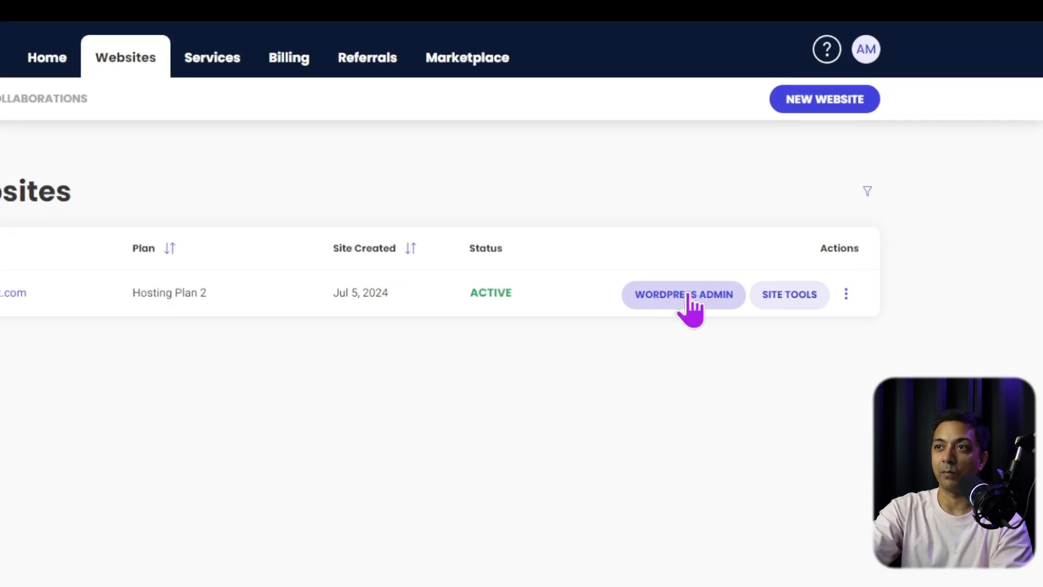
pyautogui.click(675, 295)
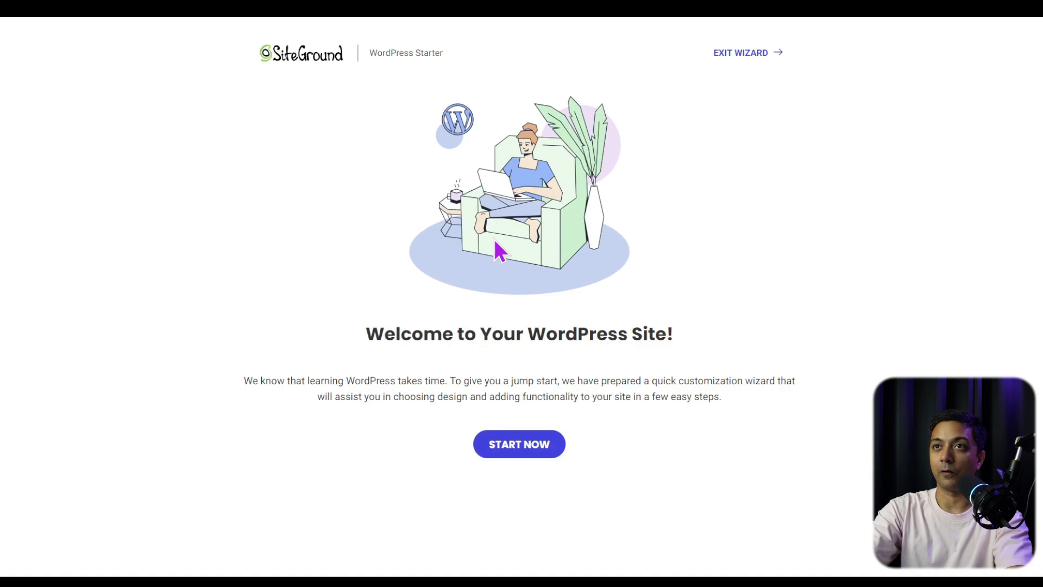
pyautogui.click(734, 56)
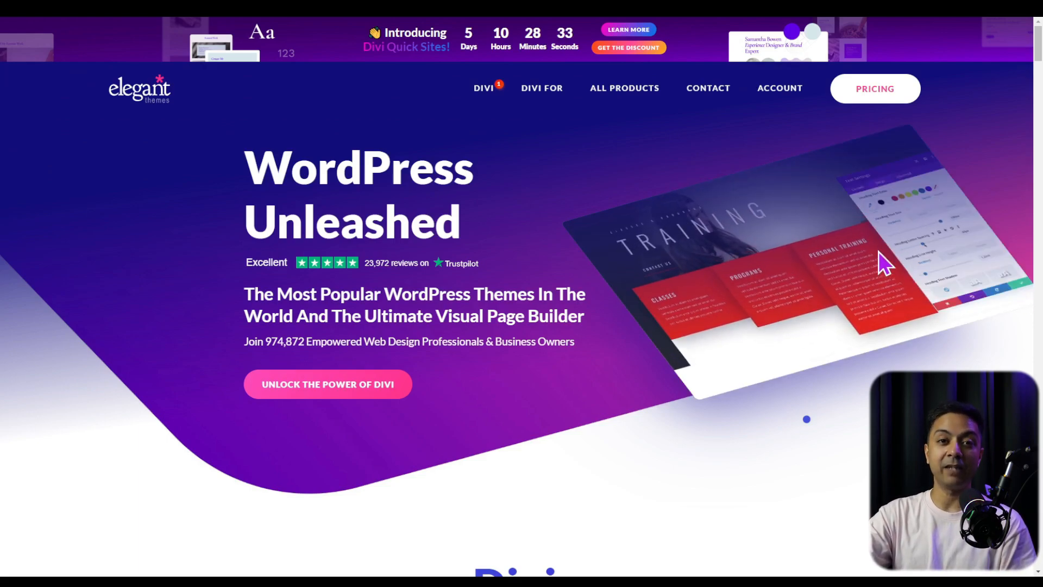
# - Review the yearly and lifetime Divi pricing plans on the Elegant Themes website and open the account's product downloads
pyautogui.click(889, 97)
pyautogui.scroll(-5, 918, 261)
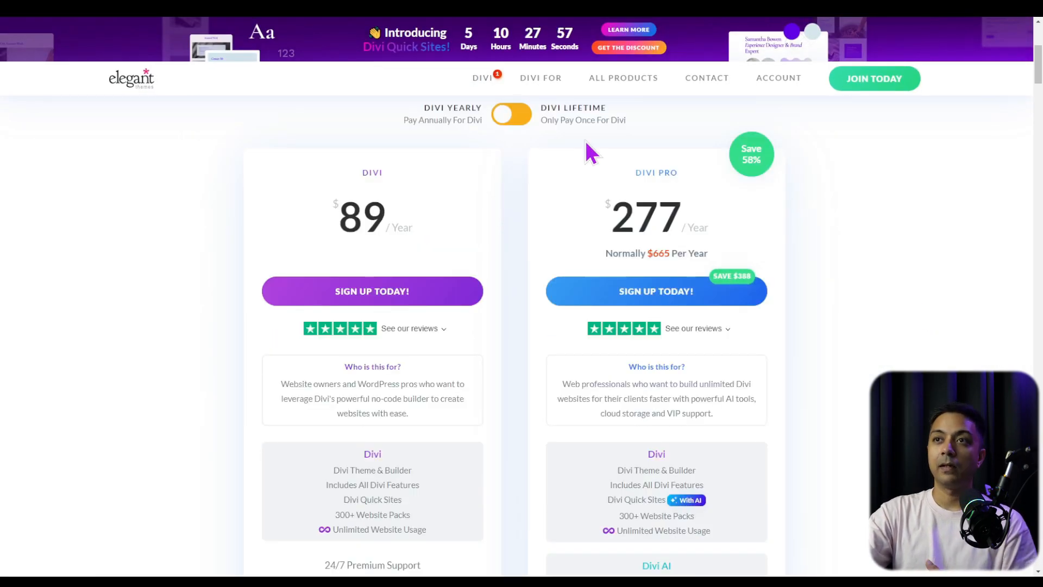
pyautogui.click(523, 114)
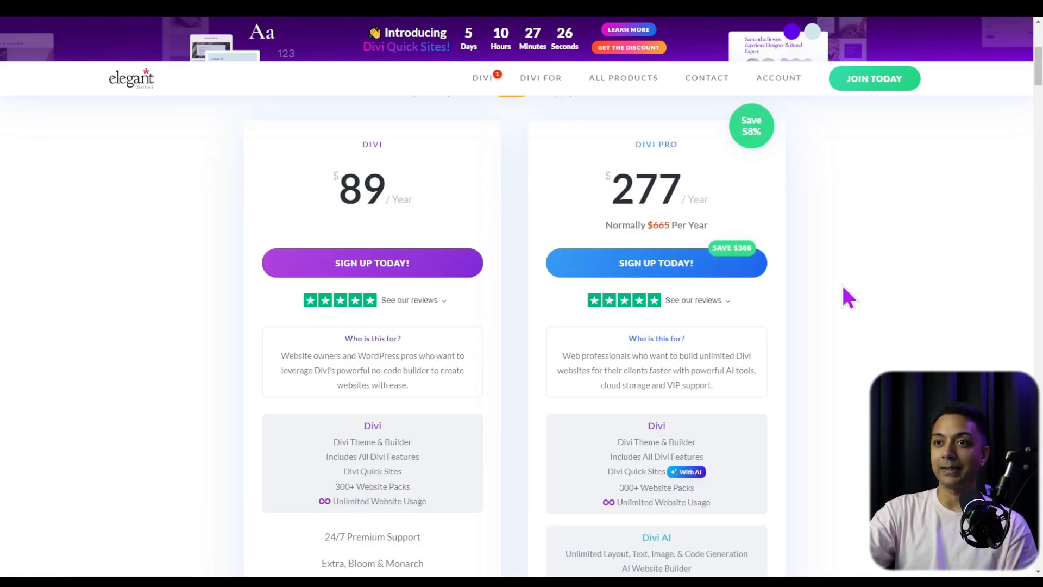
pyautogui.scroll(-1, 844, 287)
pyautogui.scroll(-1, 844, 285)
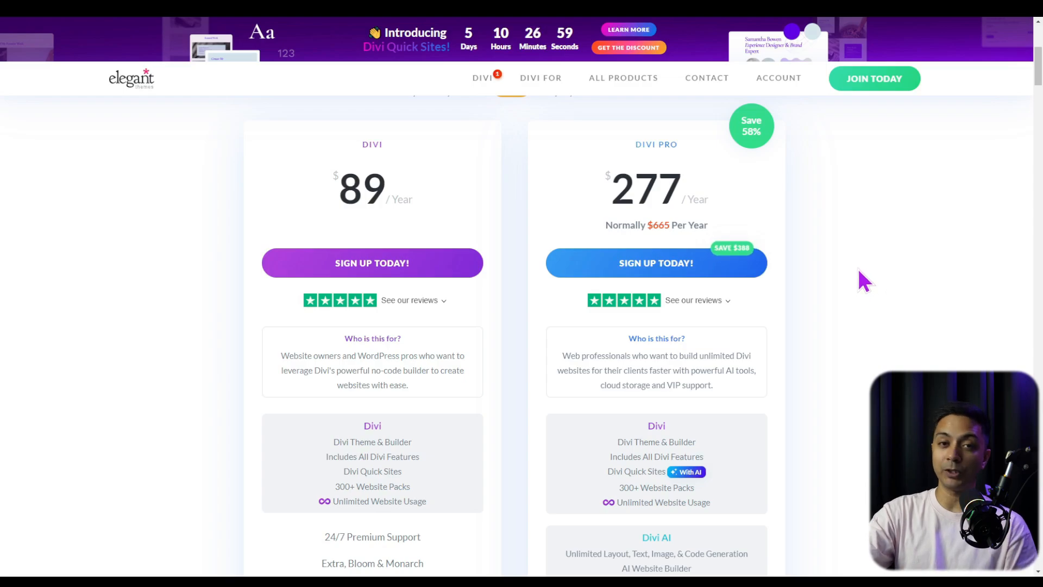
pyautogui.moveTo(780, 87)
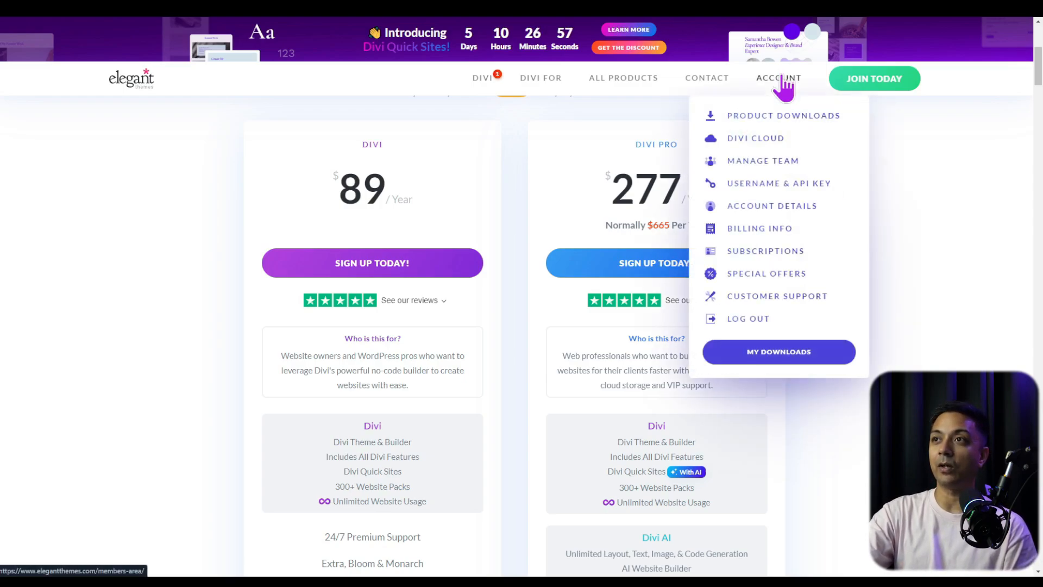
pyautogui.click(750, 122)
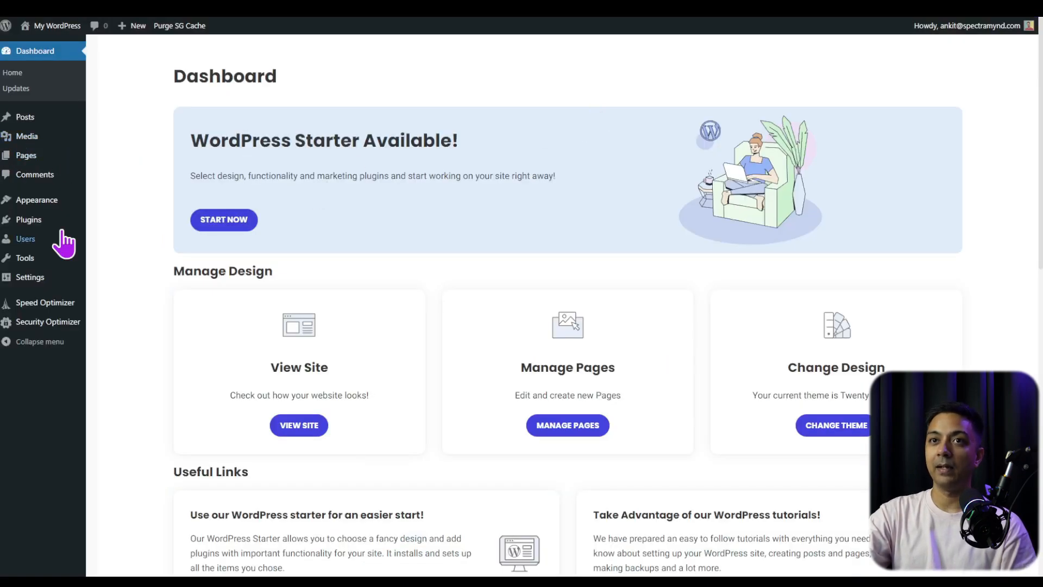
# - In the WordPress admin, upload Divi.zip as a new theme, install it and activate it
pyautogui.moveTo(33, 205)
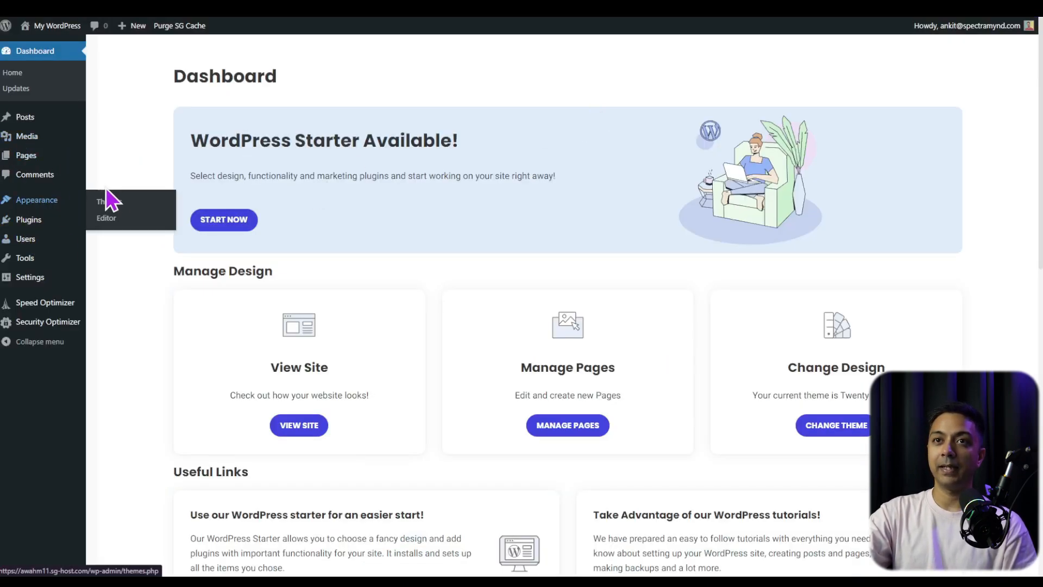
pyautogui.moveTo(70, 202)
pyautogui.click(122, 202)
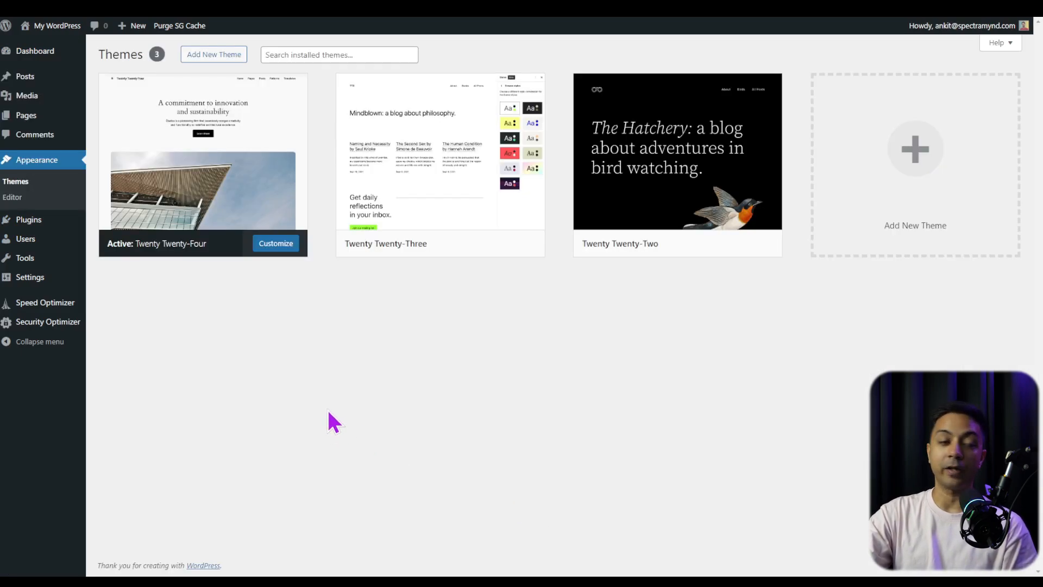
pyautogui.click(217, 52)
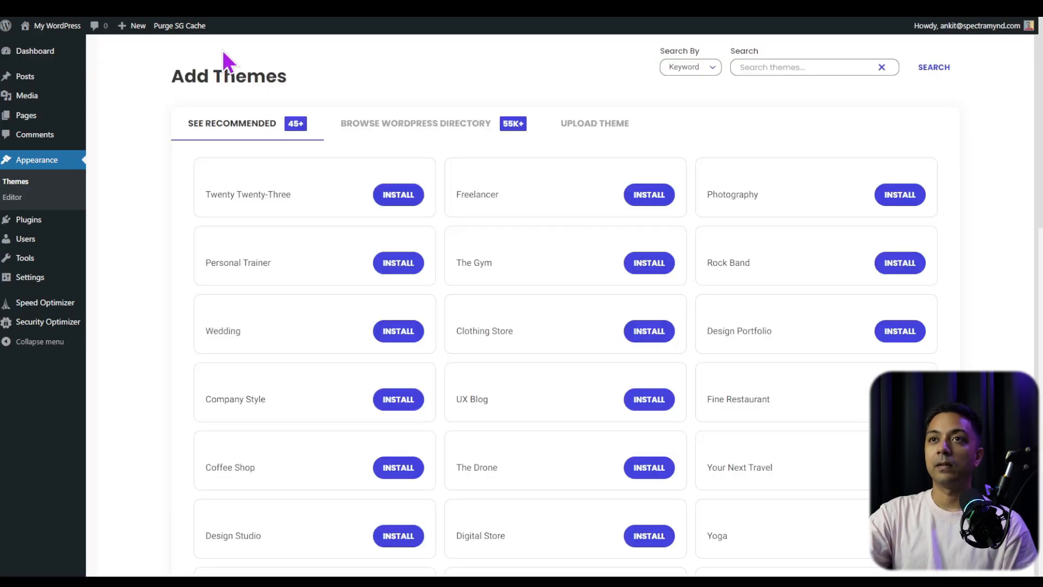
pyautogui.click(616, 133)
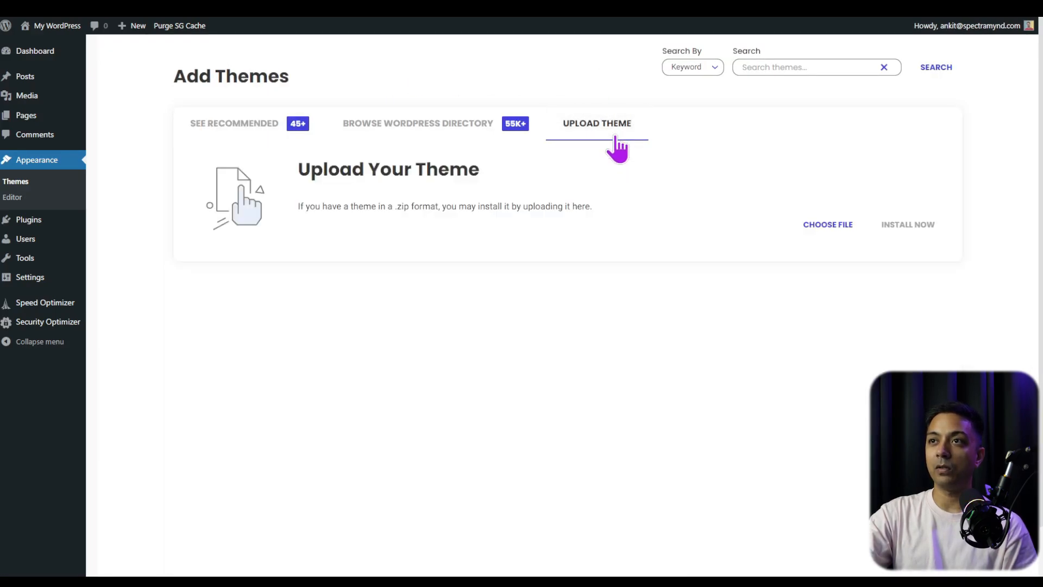
pyautogui.click(852, 229)
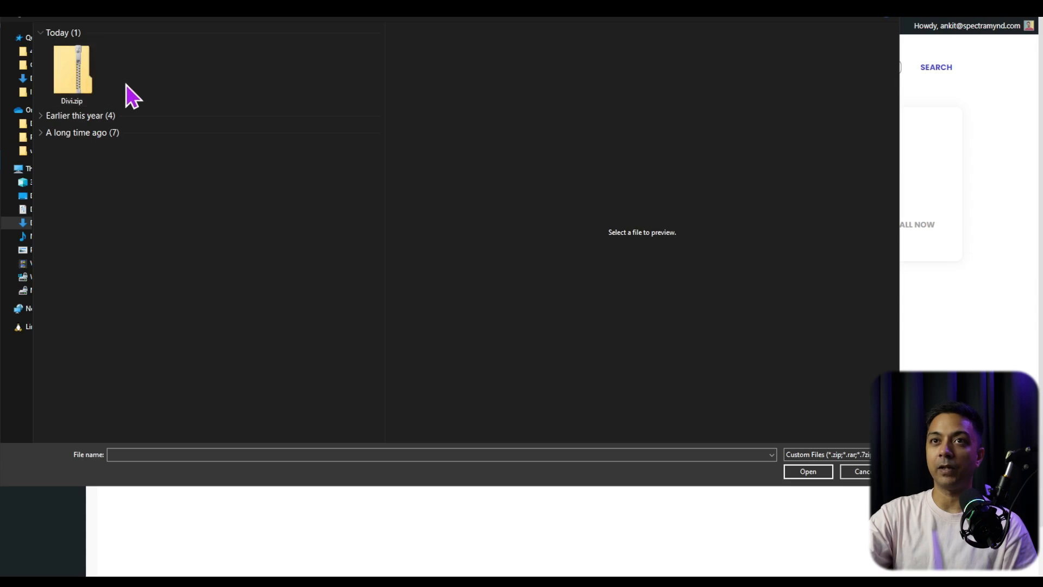
pyautogui.click(87, 82)
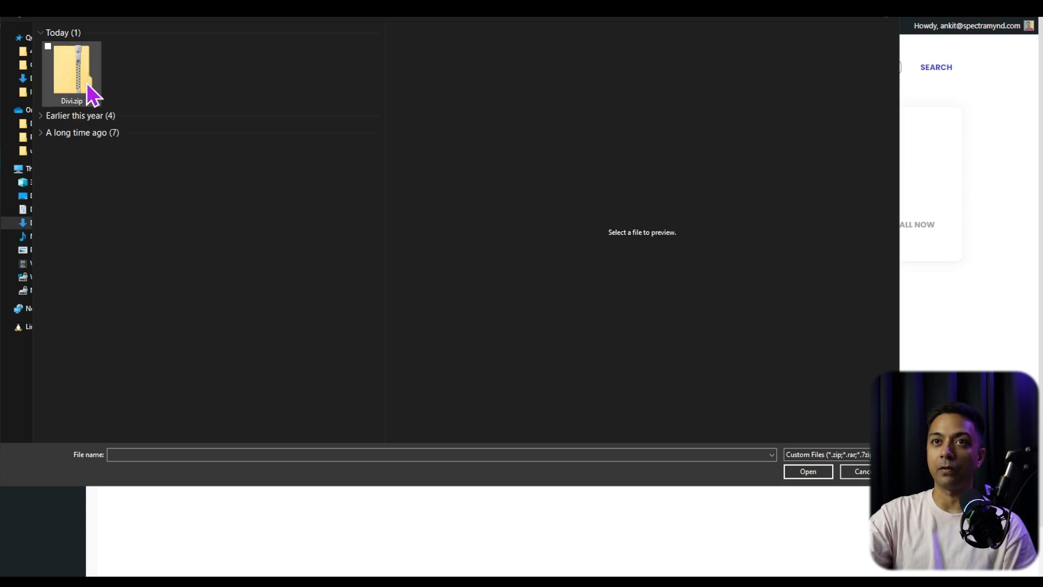
pyautogui.click(818, 474)
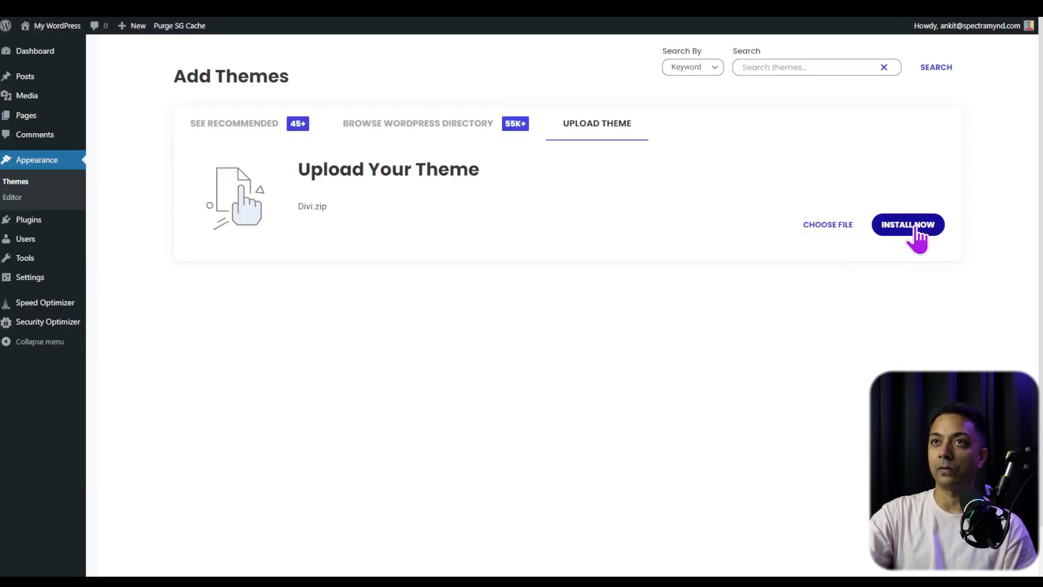
pyautogui.click(916, 231)
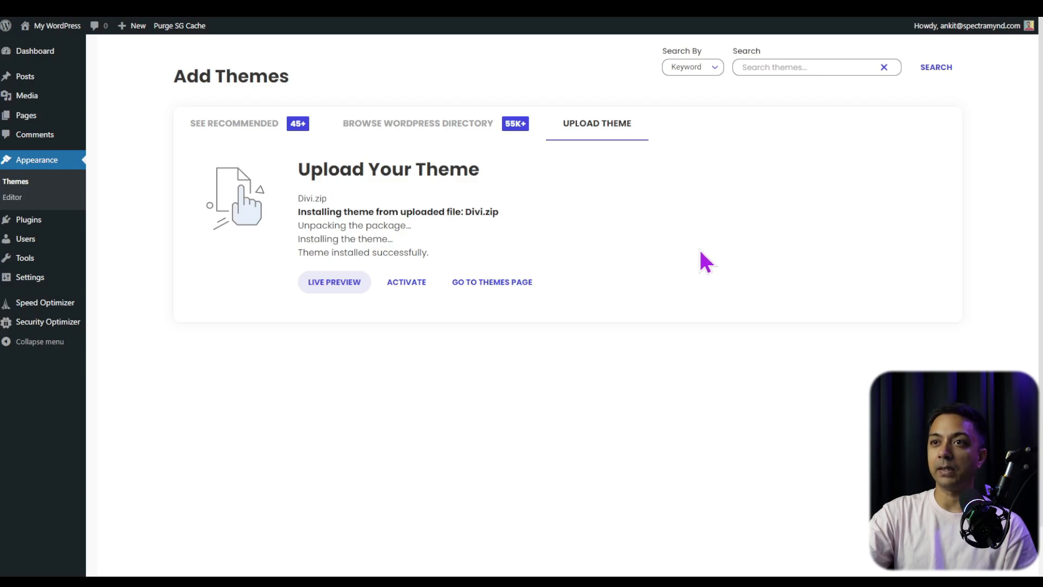
pyautogui.click(397, 289)
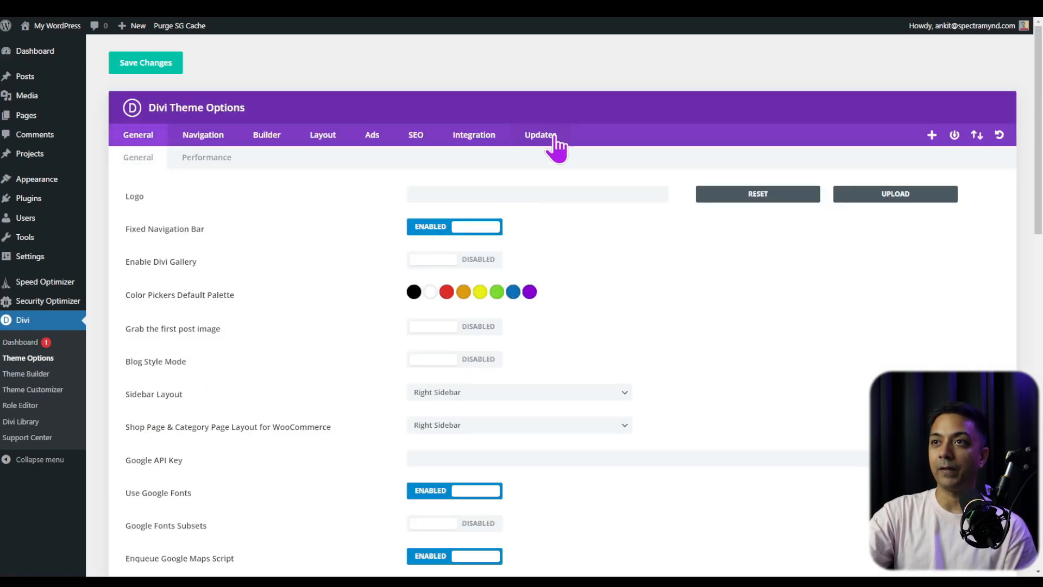
# - Copy the username from the Elegant Themes account into the Username field of Divi's update settings
pyautogui.click(557, 145)
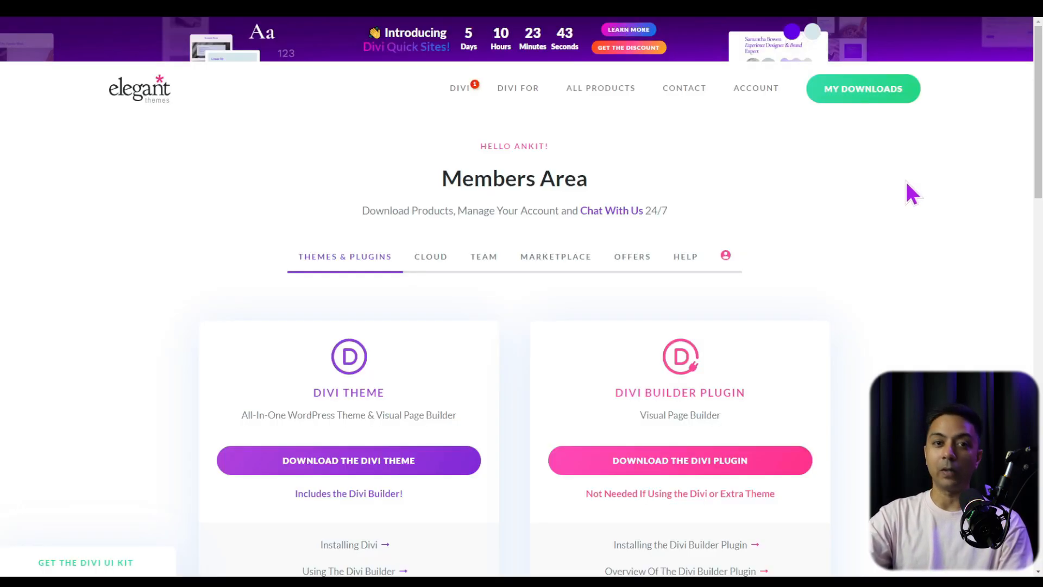
pyautogui.moveTo(765, 91)
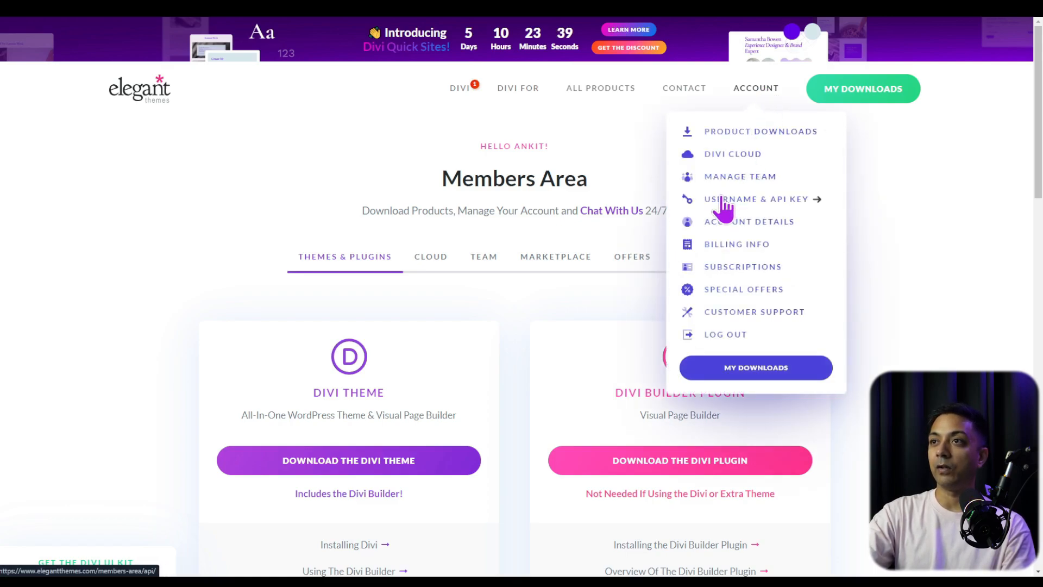
pyautogui.click(793, 202)
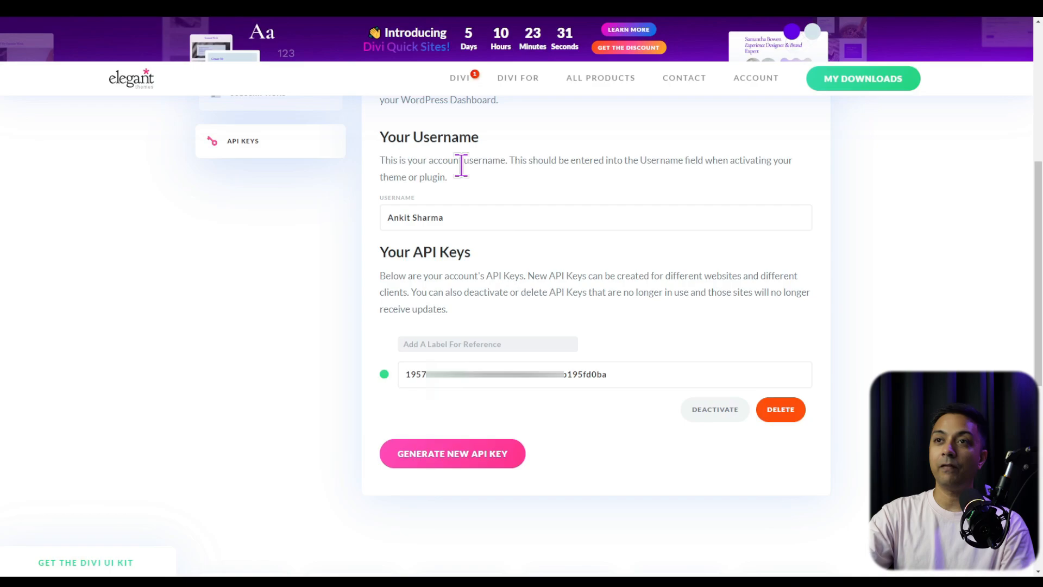
pyautogui.click(408, 224)
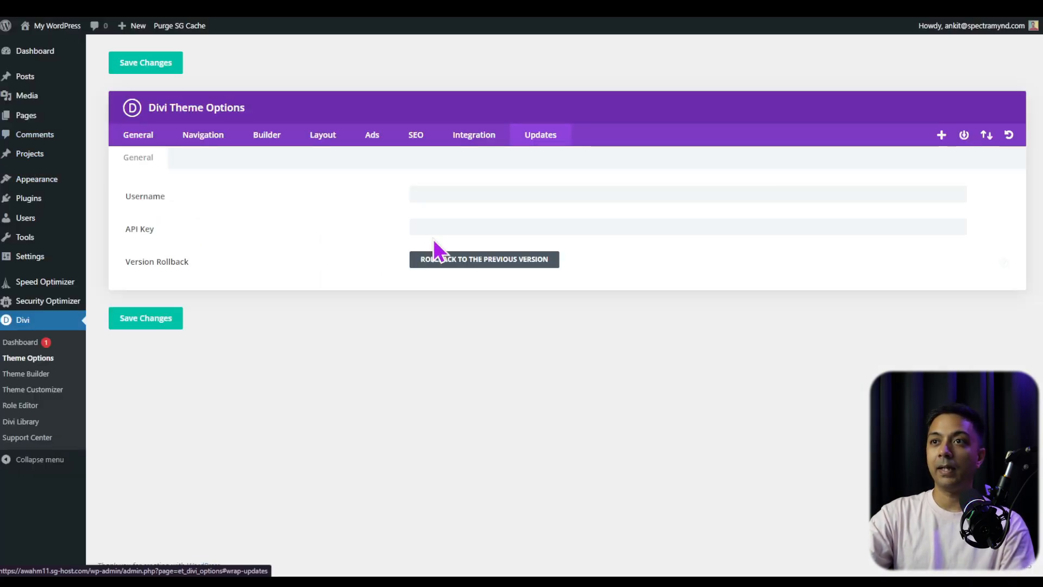
pyautogui.click(473, 195)
pyautogui.hotkey('ctrl', 'v')
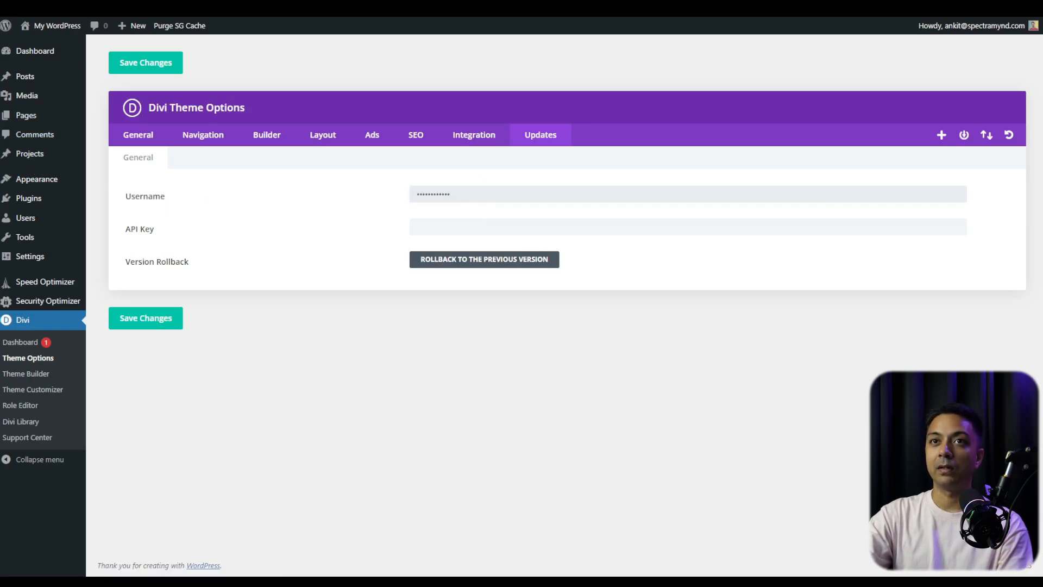
# - Copy the account's API key into Divi's update settings, save the changes and open the key's reference label for editing
pyautogui.hotkey('ctrl', 'shift', 'Tab')
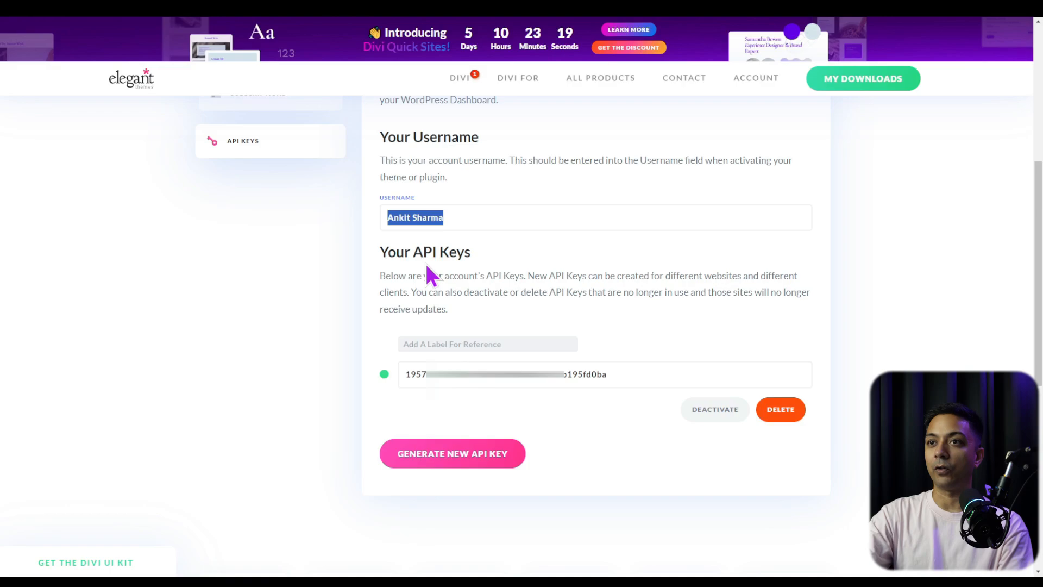
pyautogui.click(584, 382)
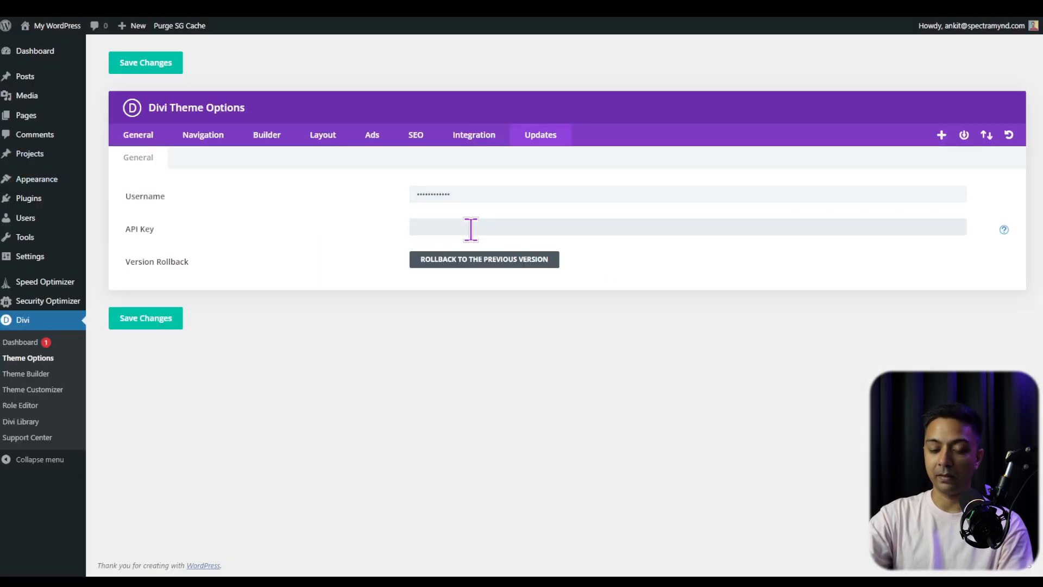
pyautogui.click(471, 229)
pyautogui.hotkey('ctrl', 'v')
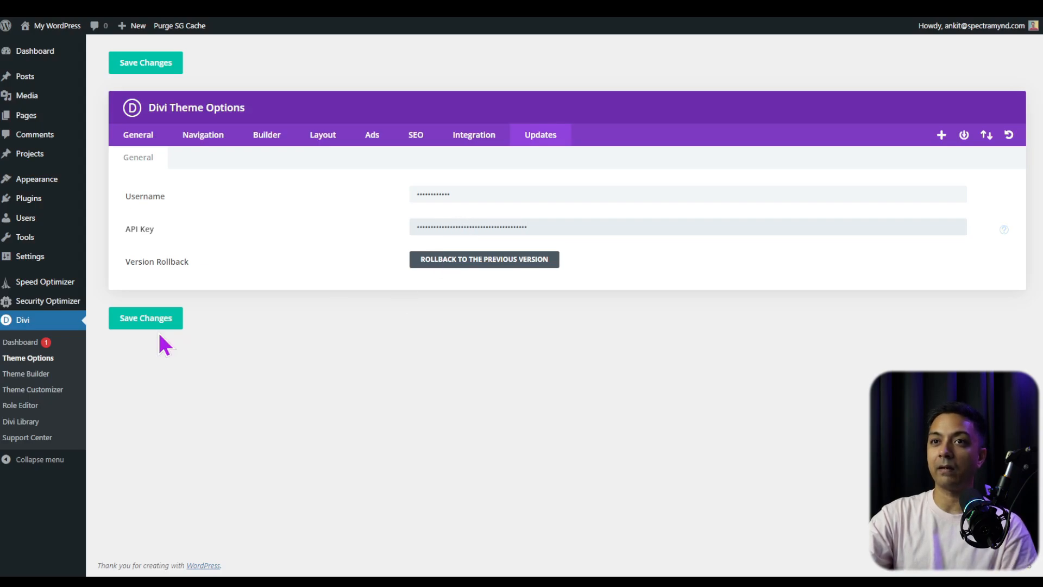
pyautogui.click(134, 325)
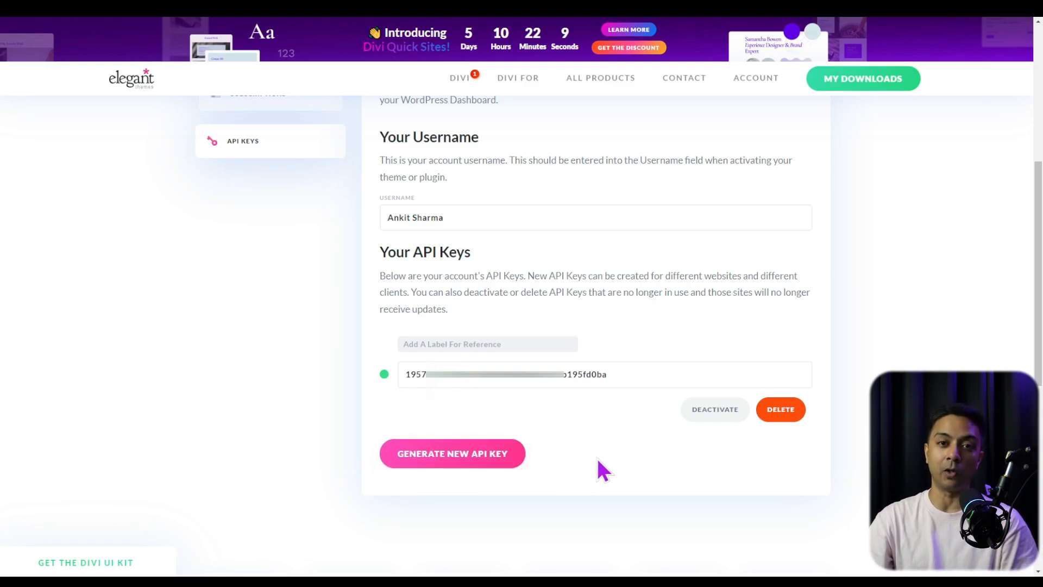
pyautogui.click(442, 344)
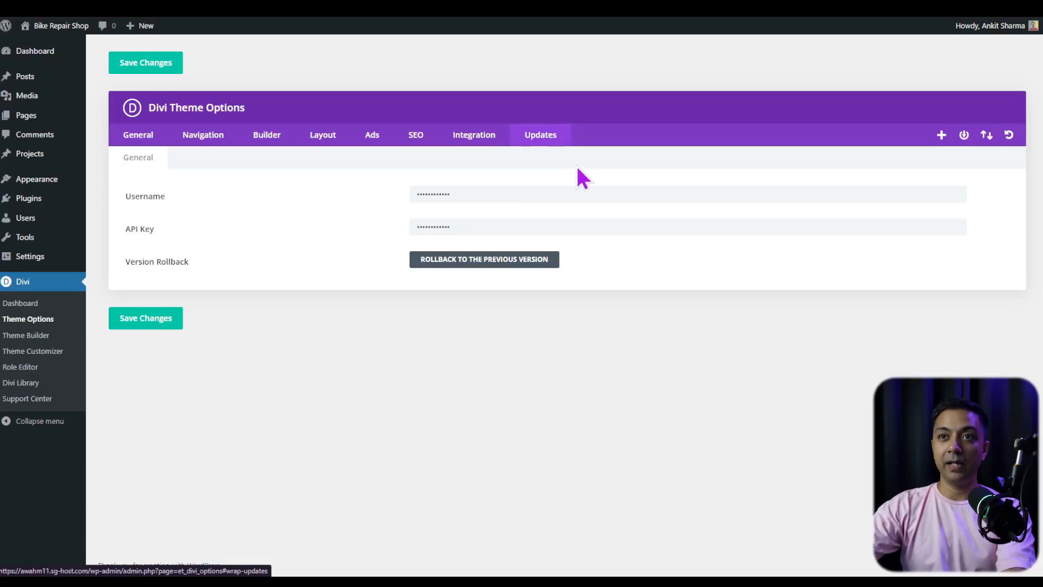
# - Look through Divi's general theme options and set the site logo to the wheel icon Artboard-8.png from the media library
pyautogui.click(134, 139)
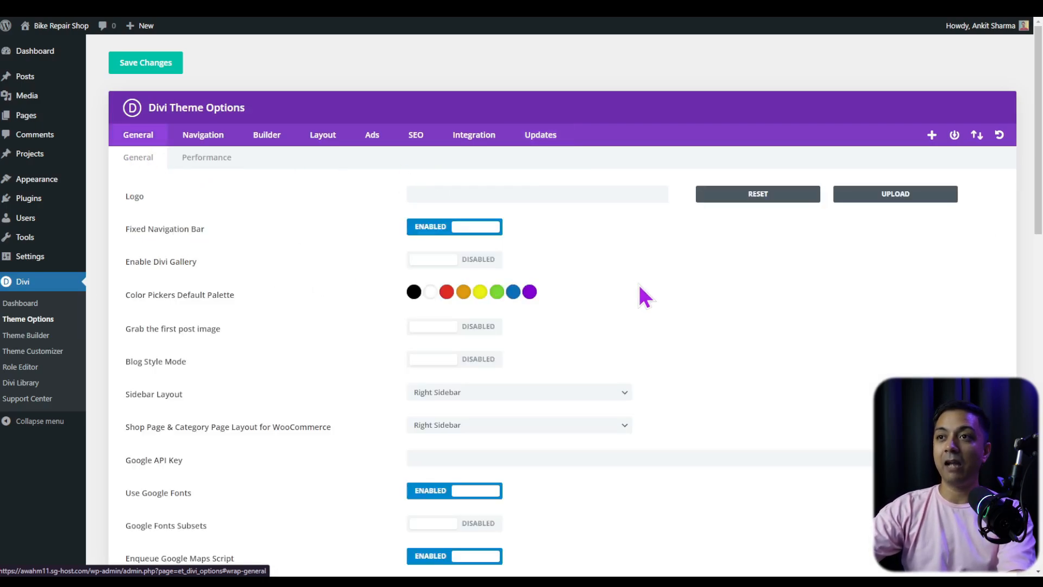
pyautogui.scroll(-1, 640, 287)
pyautogui.scroll(-8, 640, 287)
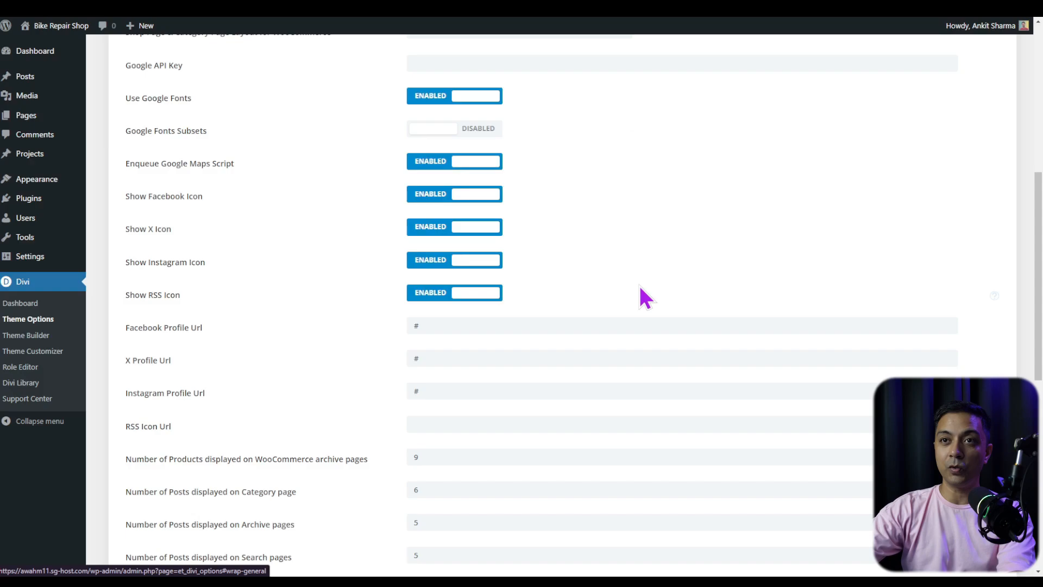
pyautogui.scroll(-2, 638, 288)
pyautogui.scroll(11, 1011, 125)
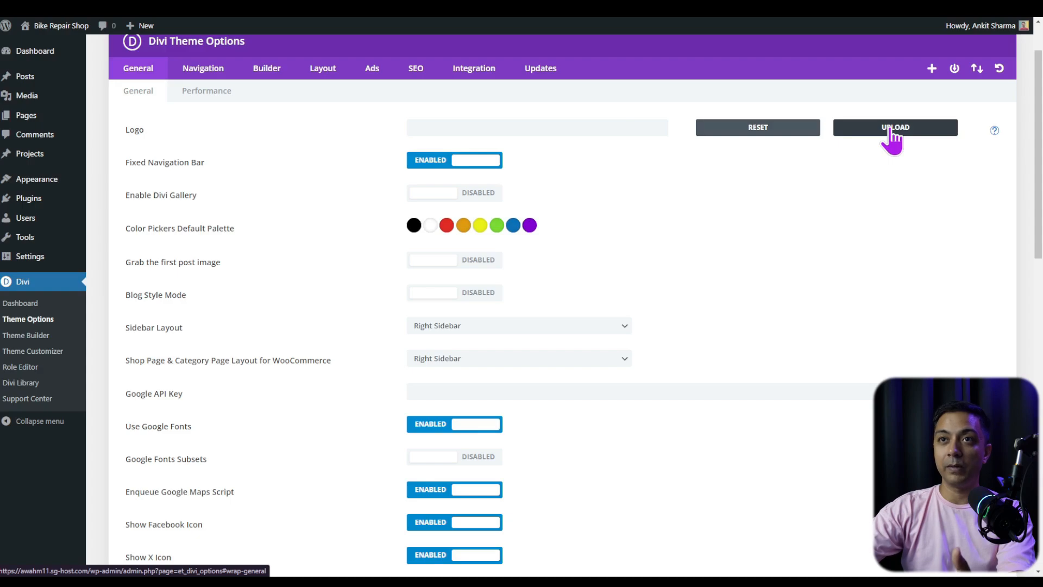
pyautogui.click(848, 130)
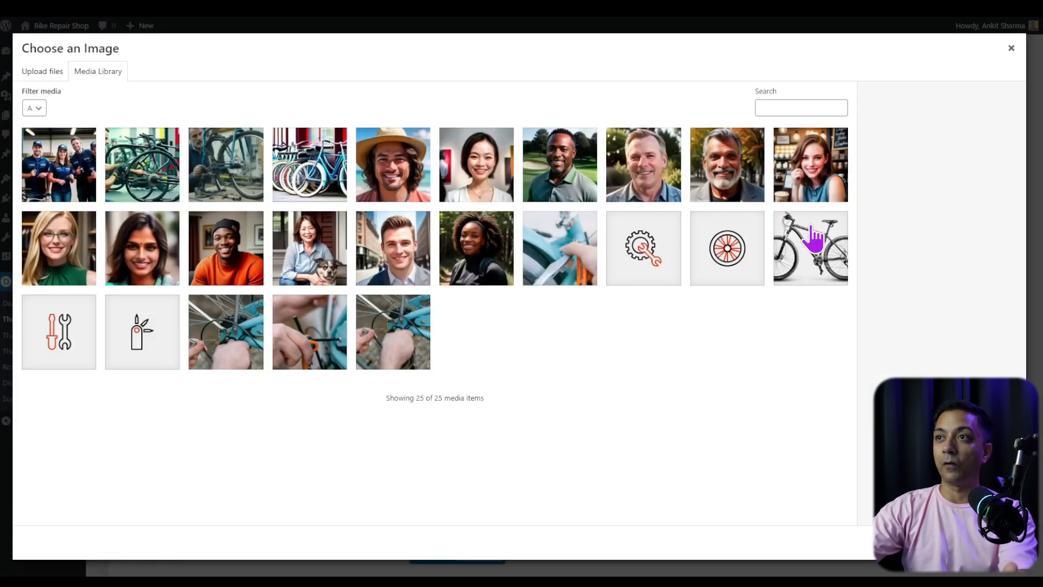
pyautogui.click(716, 254)
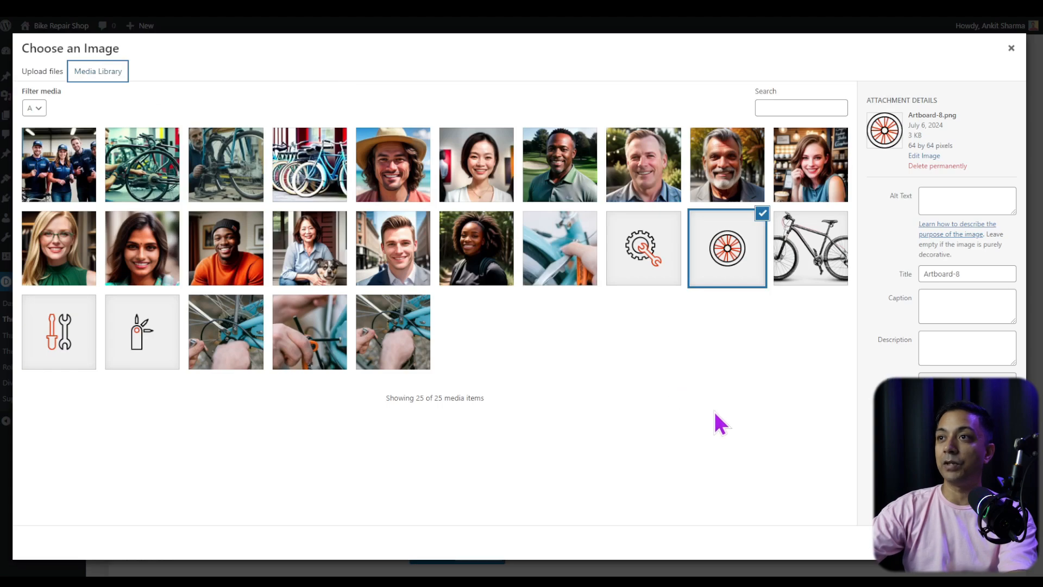
pyautogui.click(983, 542)
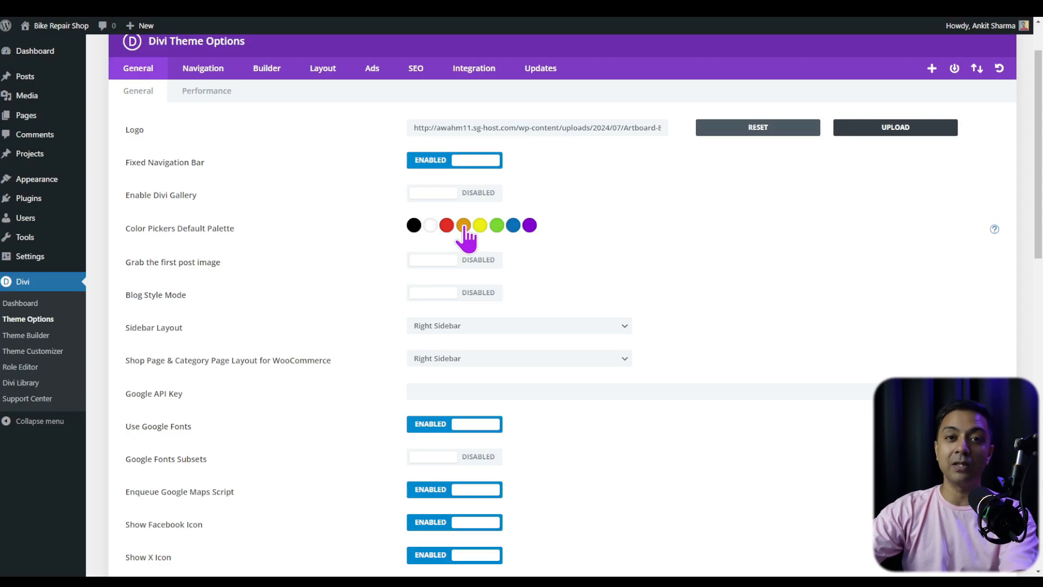
# - Look through the remaining general theme options and the Navigation, Builder, Layout, Ads, SEO and Integration settings of Divi
pyautogui.scroll(-3, 466, 237)
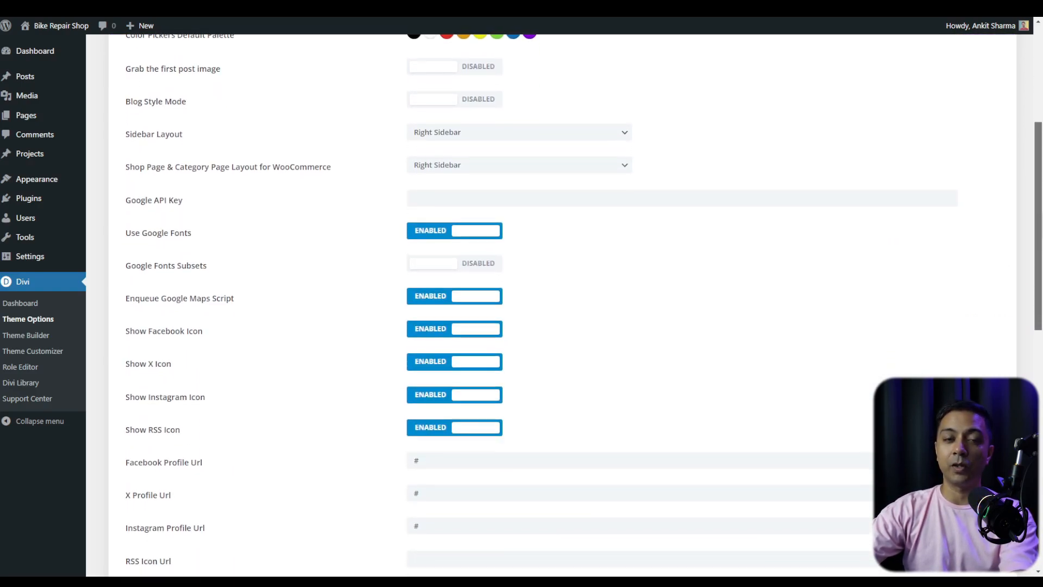
pyautogui.scroll(5, 562, 304)
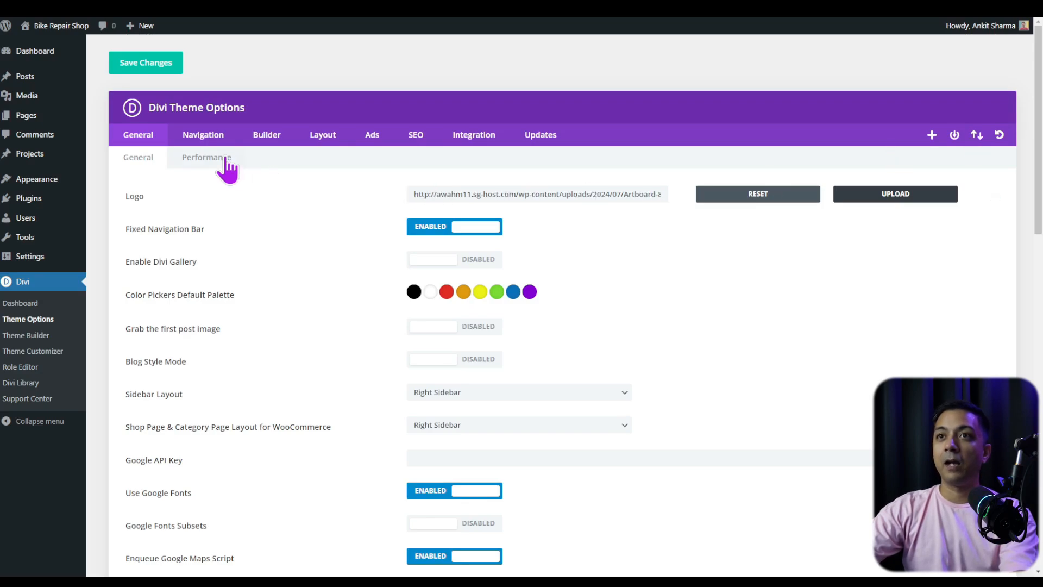
pyautogui.click(190, 134)
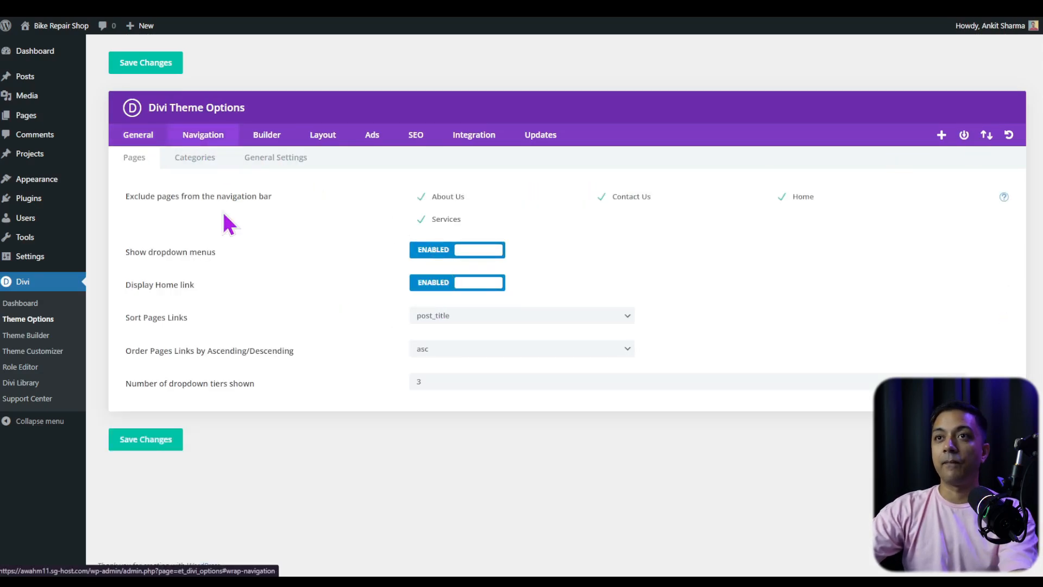
pyautogui.click(274, 137)
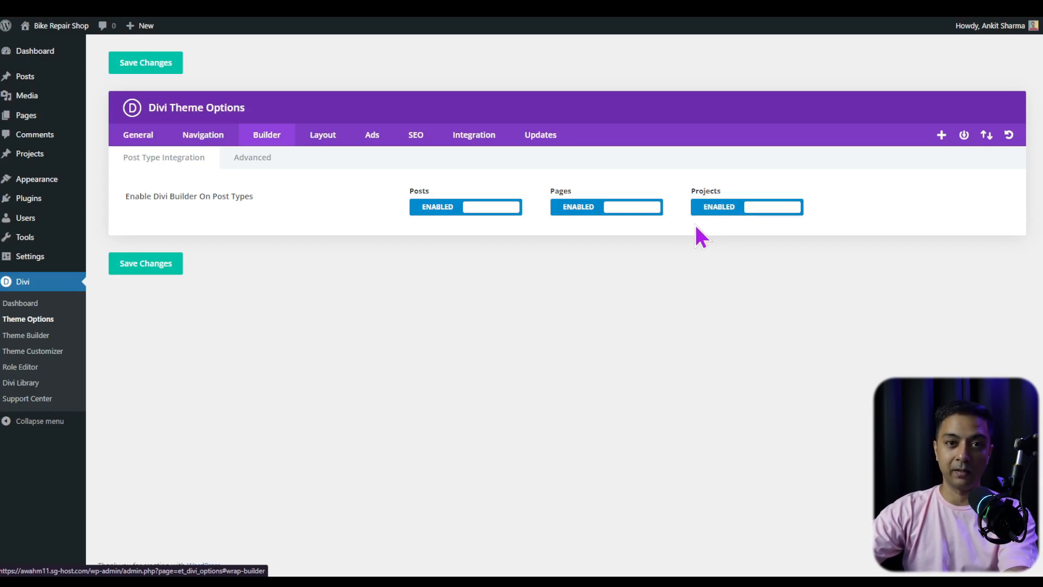
pyautogui.click(316, 142)
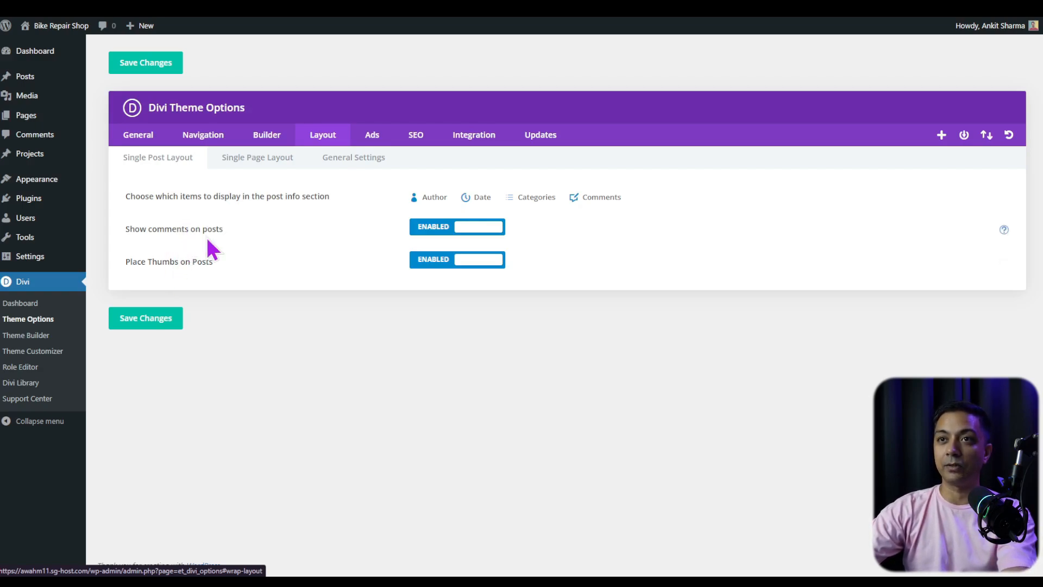
pyautogui.click(373, 142)
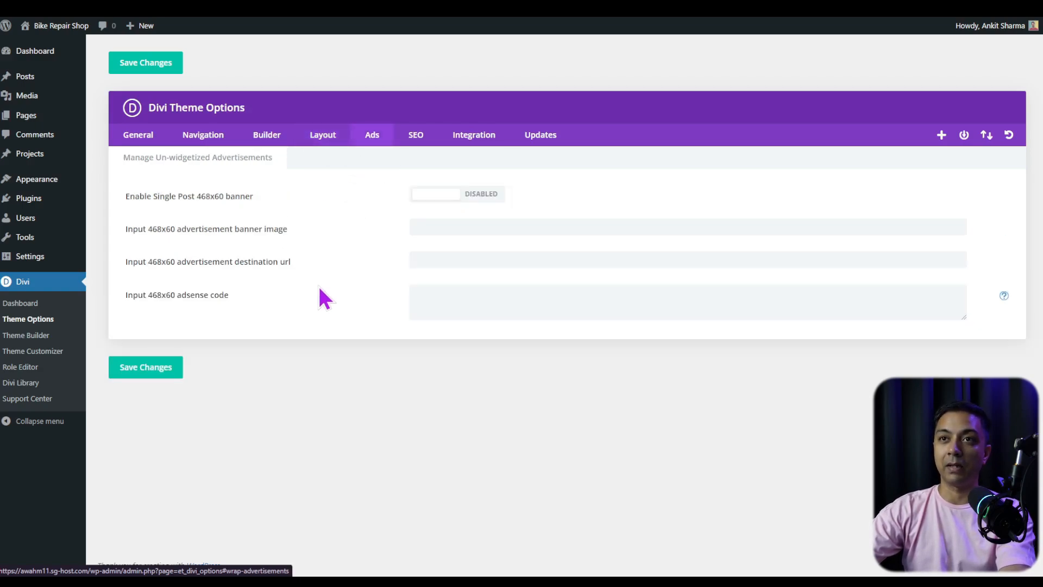
pyautogui.click(418, 143)
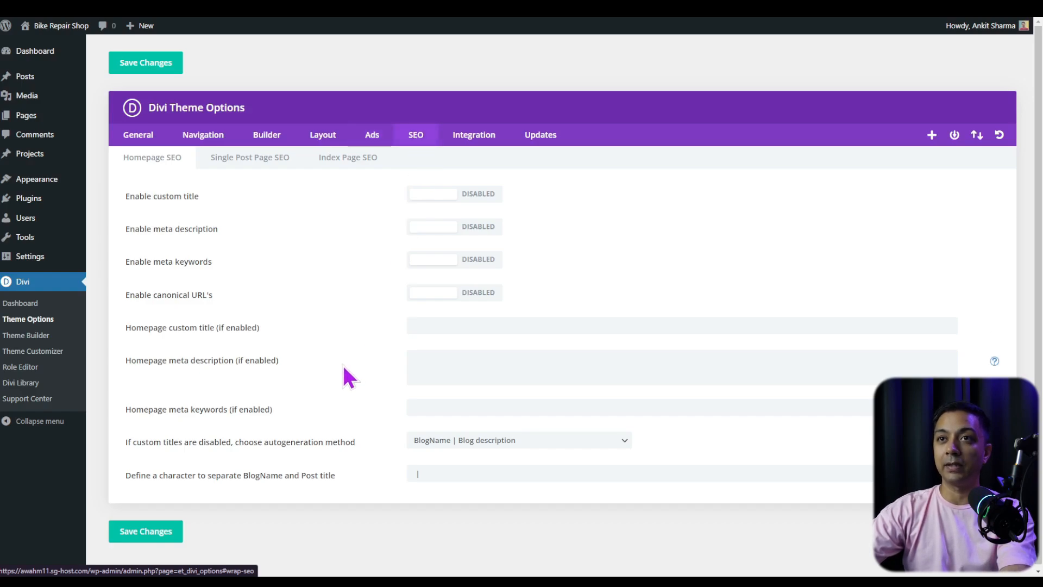
pyautogui.click(475, 137)
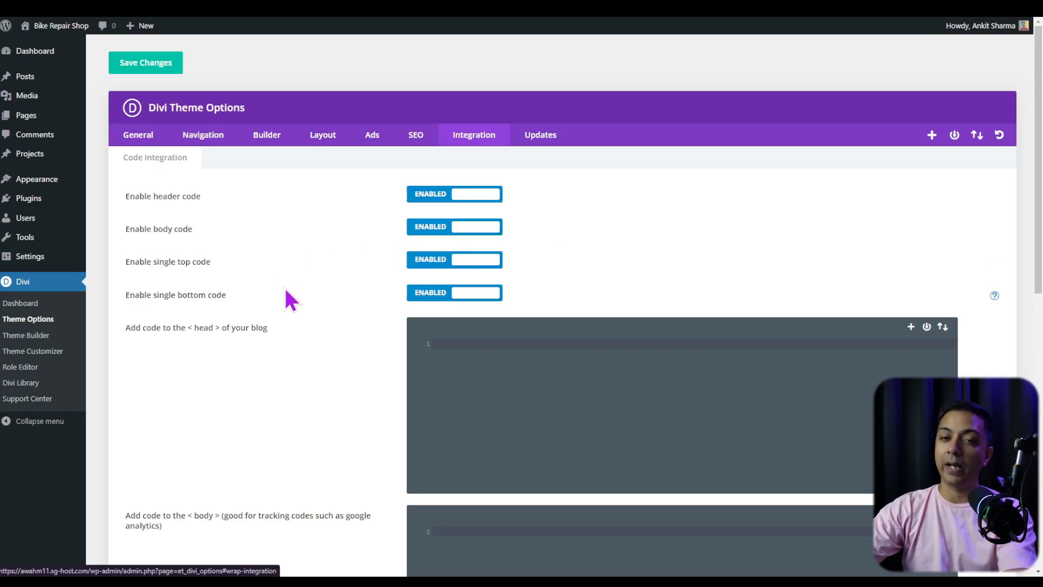
pyautogui.click(138, 134)
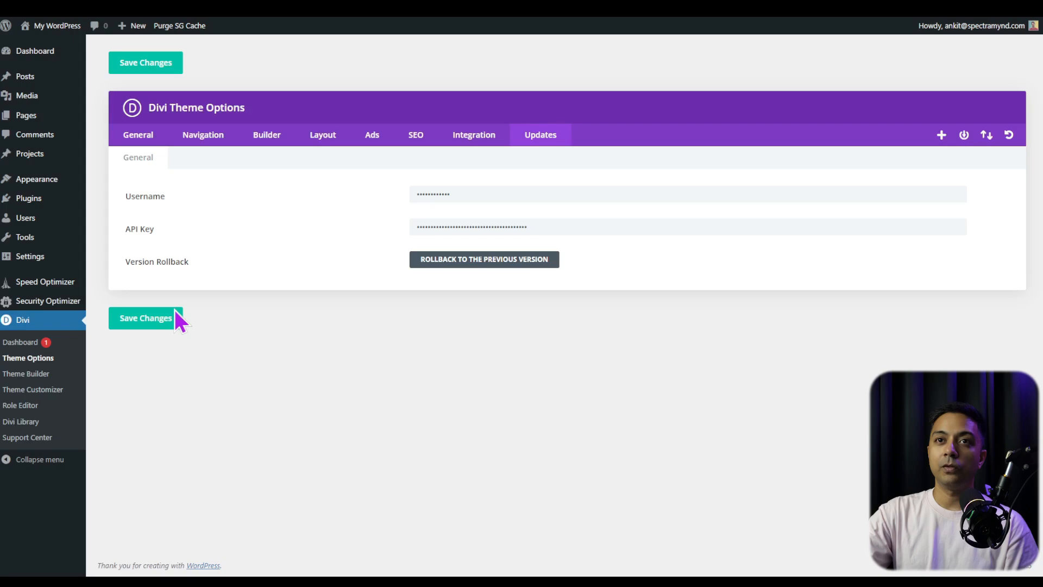
# - Go to the installed themes and delete the Twenty Twenty-Four theme
pyautogui.moveTo(32, 183)
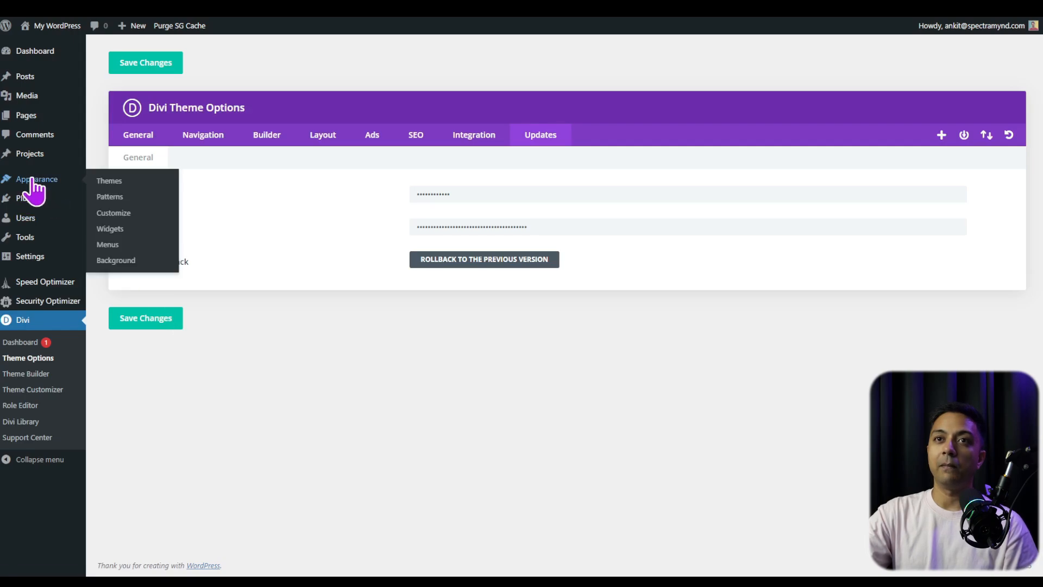
pyautogui.click(121, 187)
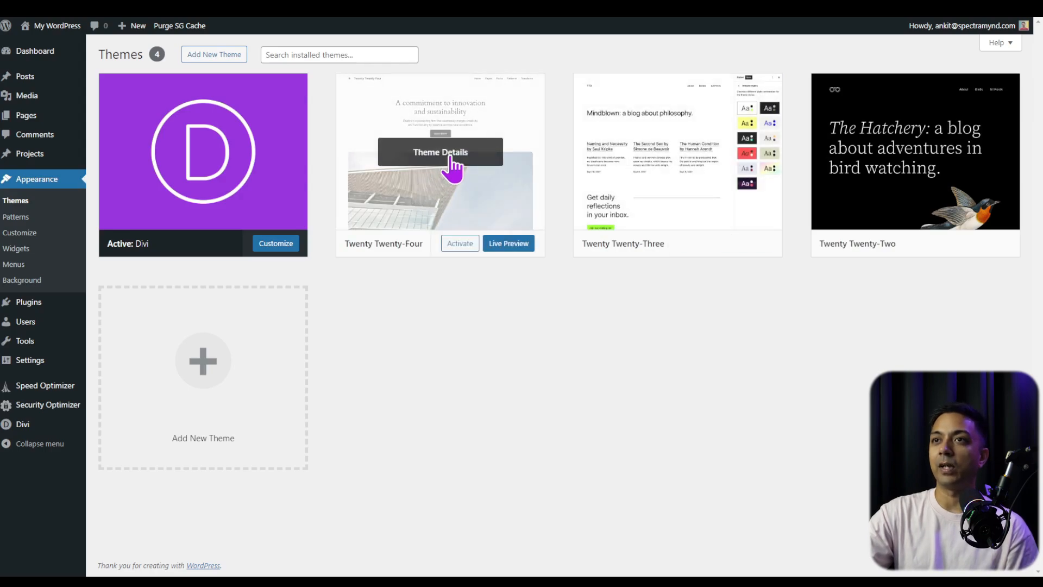
pyautogui.click(451, 163)
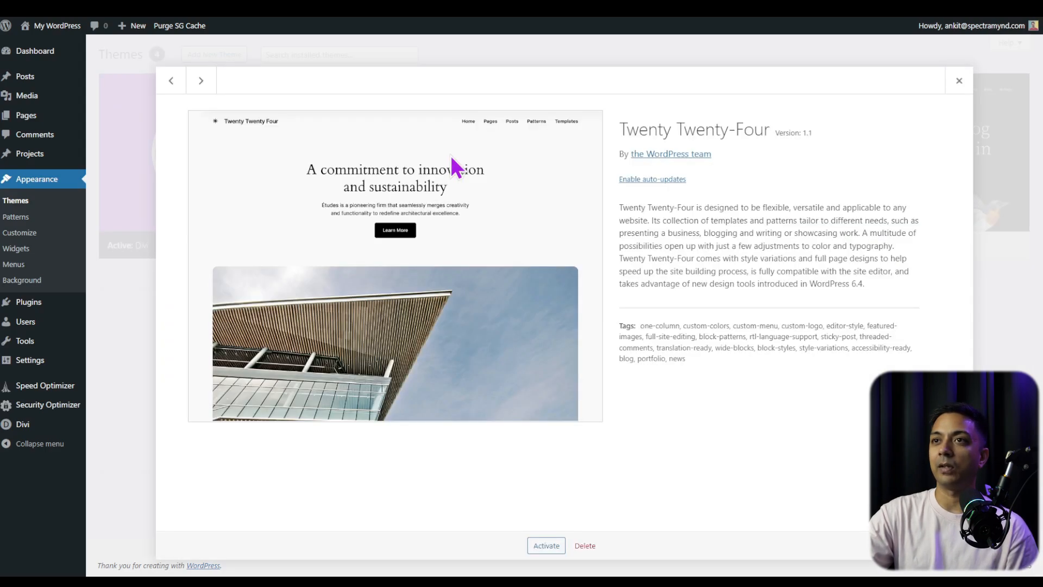
pyautogui.click(585, 545)
pyautogui.click(569, 98)
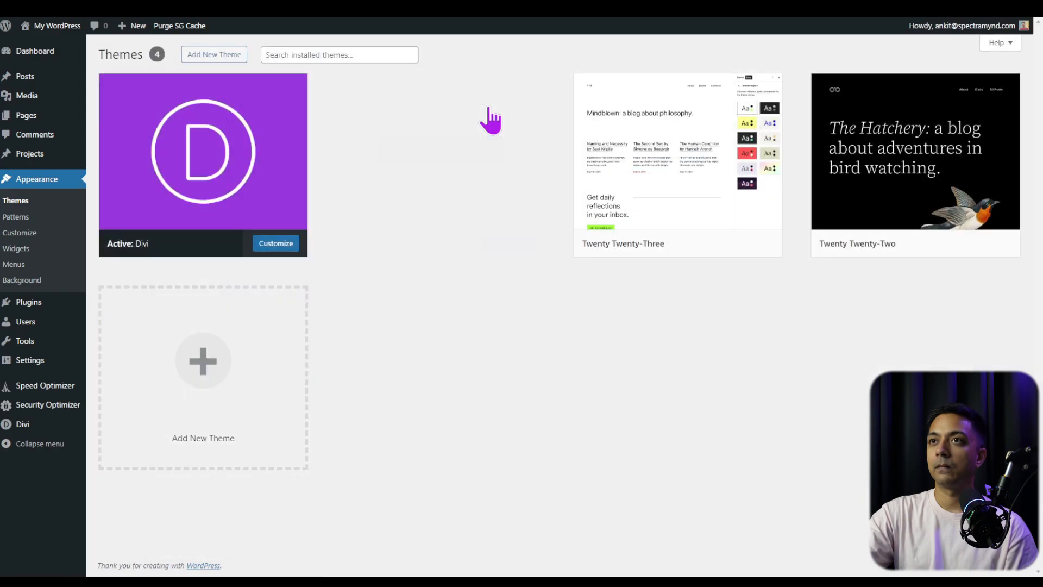
# - Delete the unused Twenty Twenty-Three and Twenty Twenty-Two themes
pyautogui.click(450, 160)
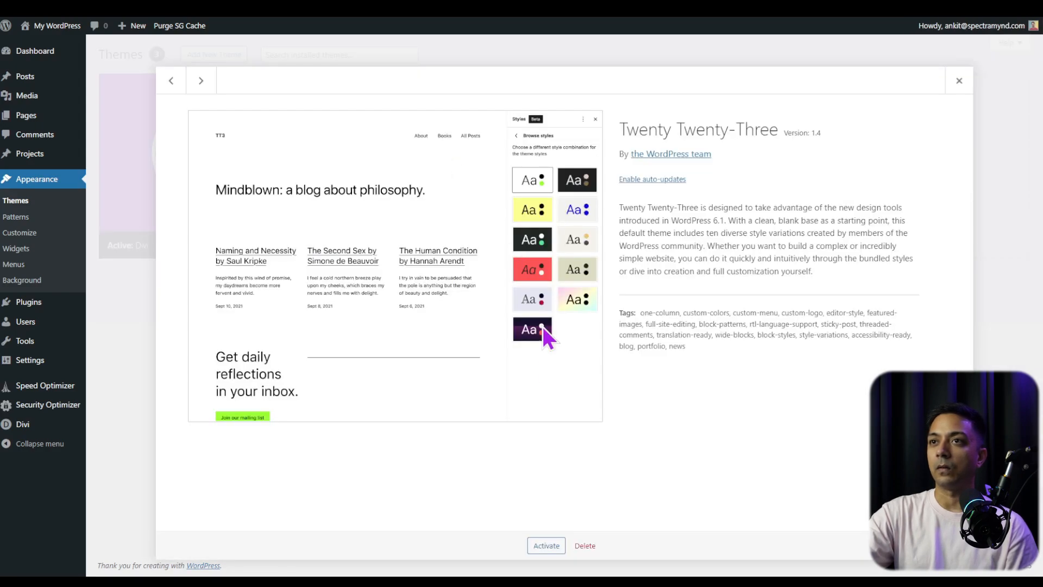
pyautogui.click(577, 547)
pyautogui.click(568, 98)
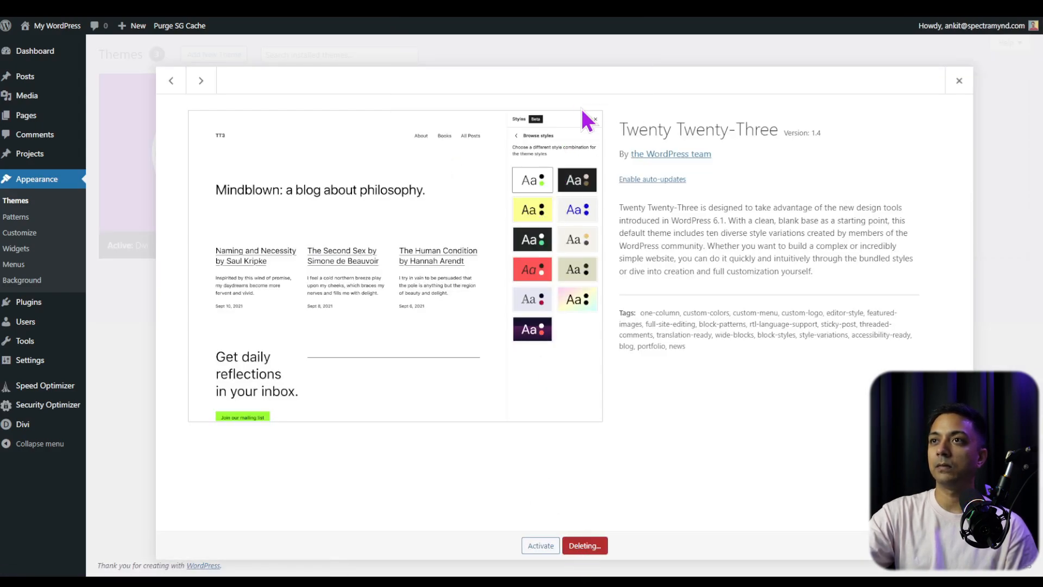
pyautogui.click(463, 173)
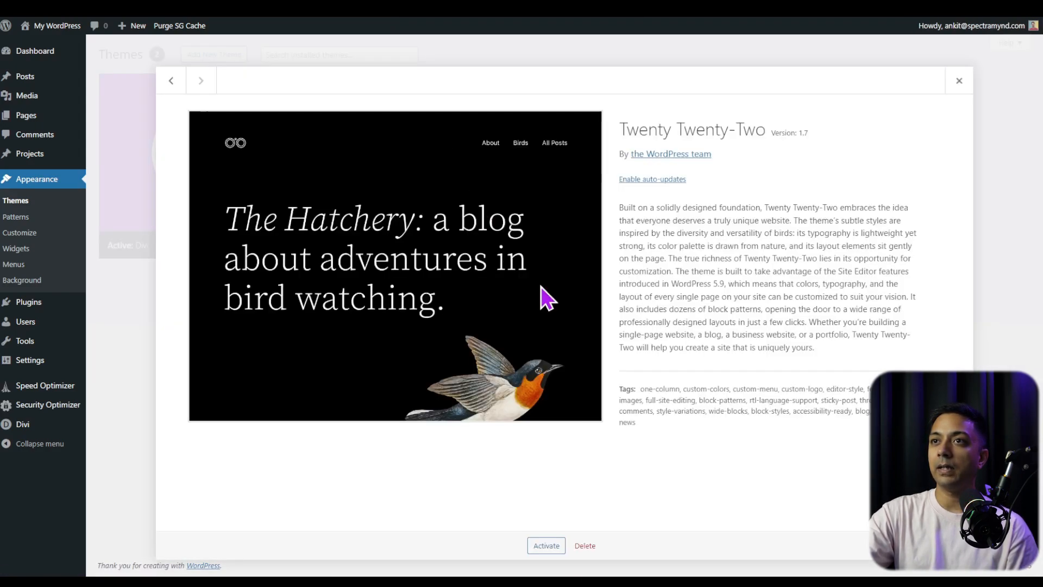
pyautogui.click(580, 546)
pyautogui.click(568, 98)
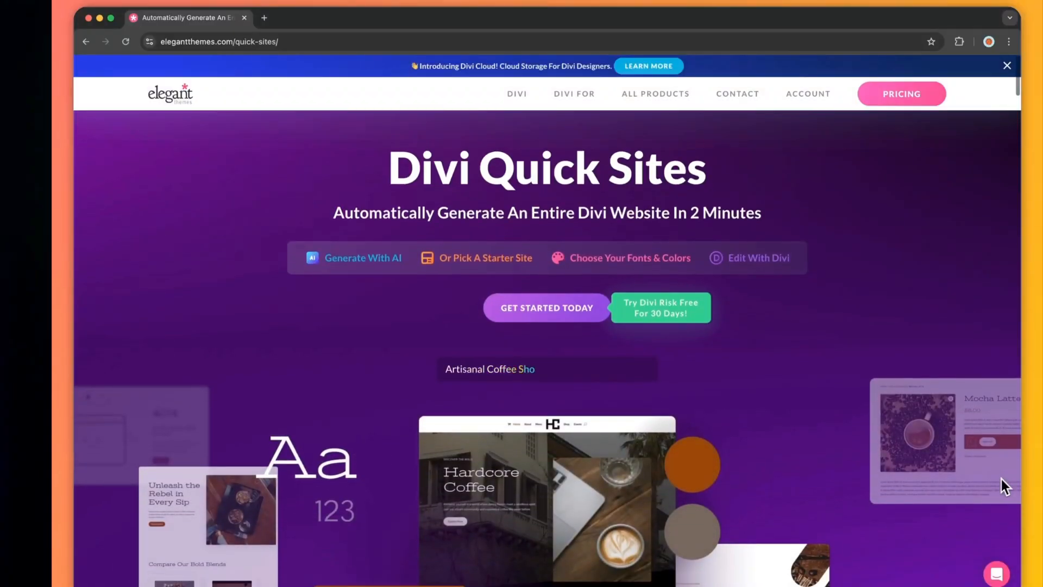
# - Read through the Divi Quick Sites page on the Elegant Themes website, covering AI generation and starter sites
pyautogui.scroll(-3, 1002, 479)
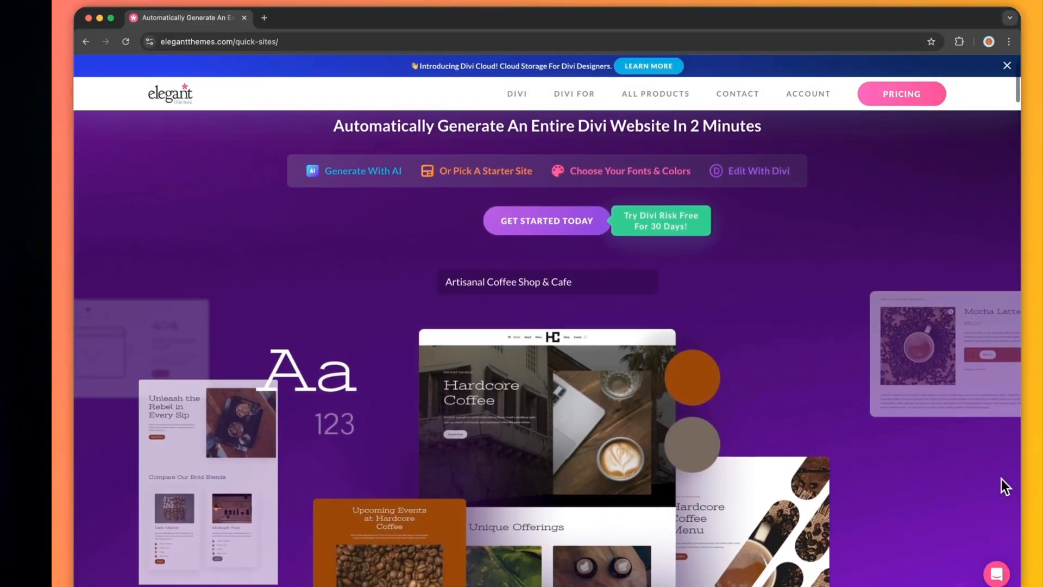
pyautogui.scroll(-5, 1002, 478)
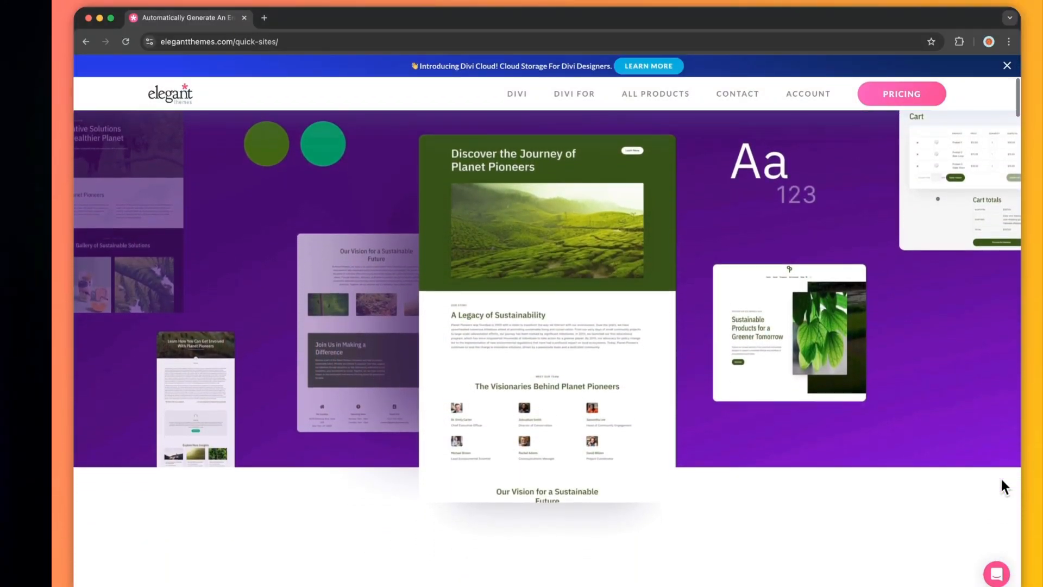
pyautogui.scroll(-6, 1002, 481)
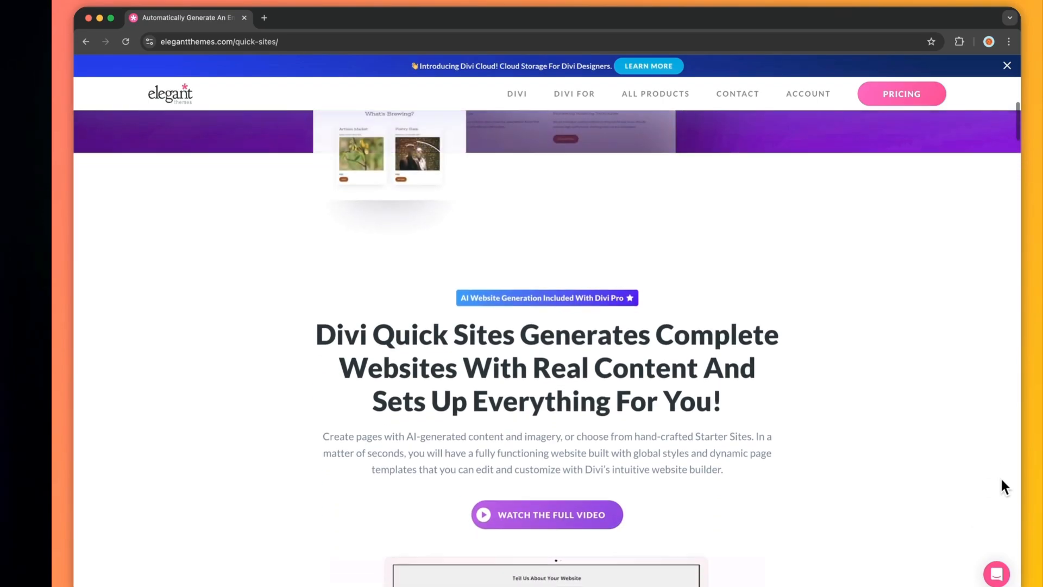
pyautogui.scroll(-6, 1002, 480)
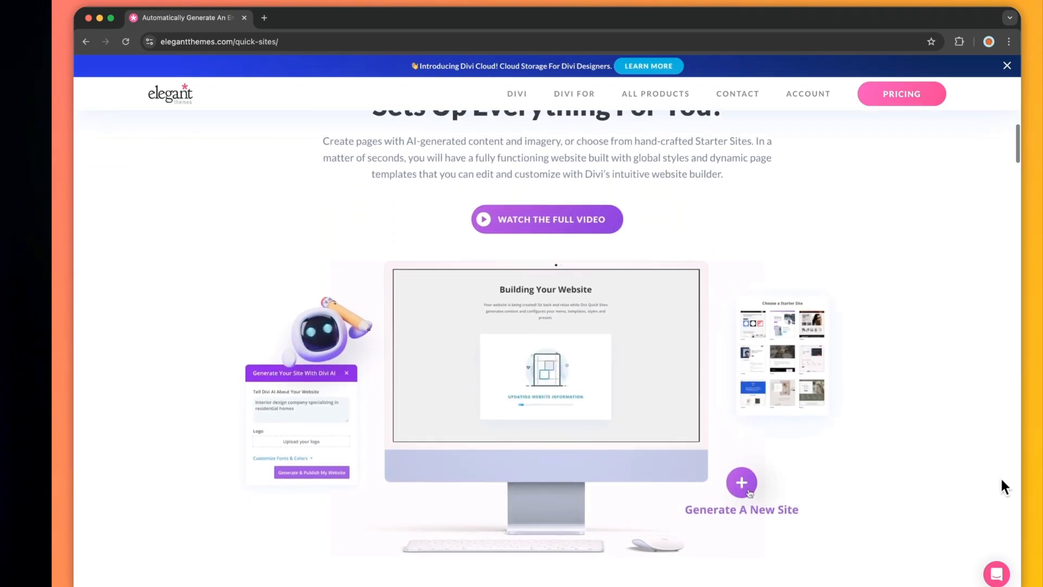
pyautogui.scroll(-6, 1002, 480)
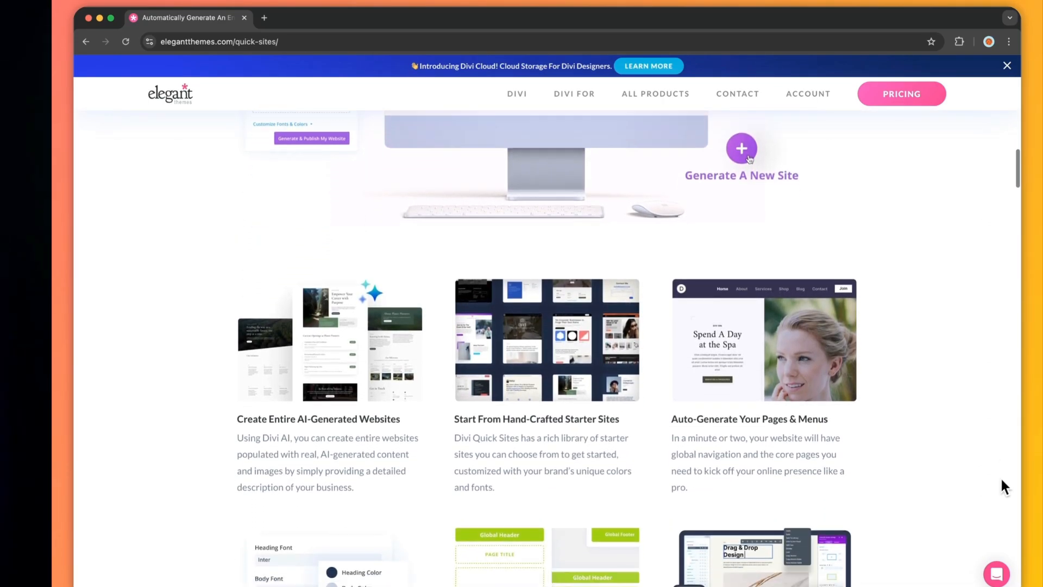
pyautogui.scroll(-3, 1000, 477)
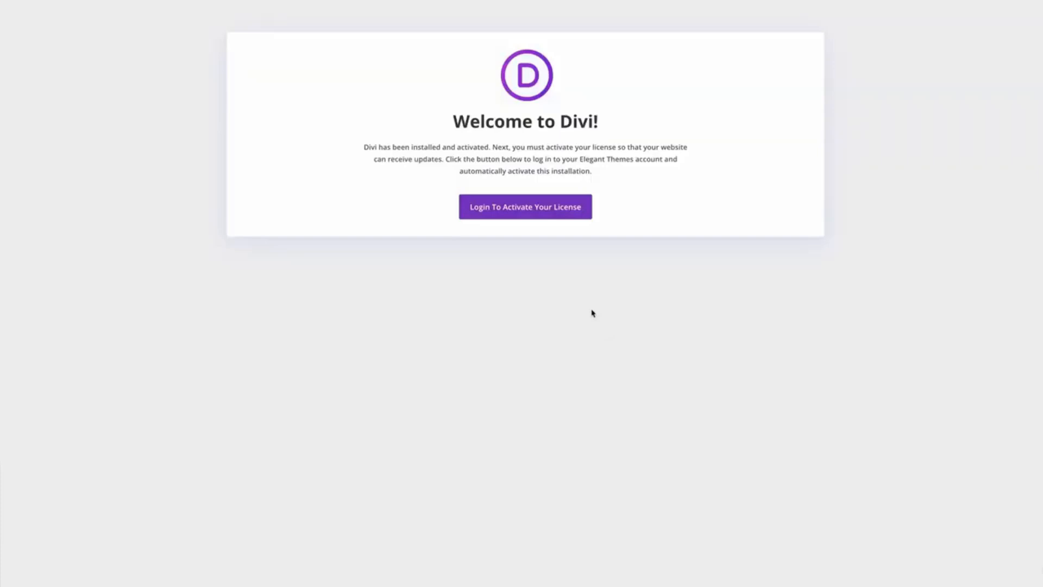
# - Activate the Divi license by logging in with the Elegant Themes username and account password
pyautogui.click(539, 217)
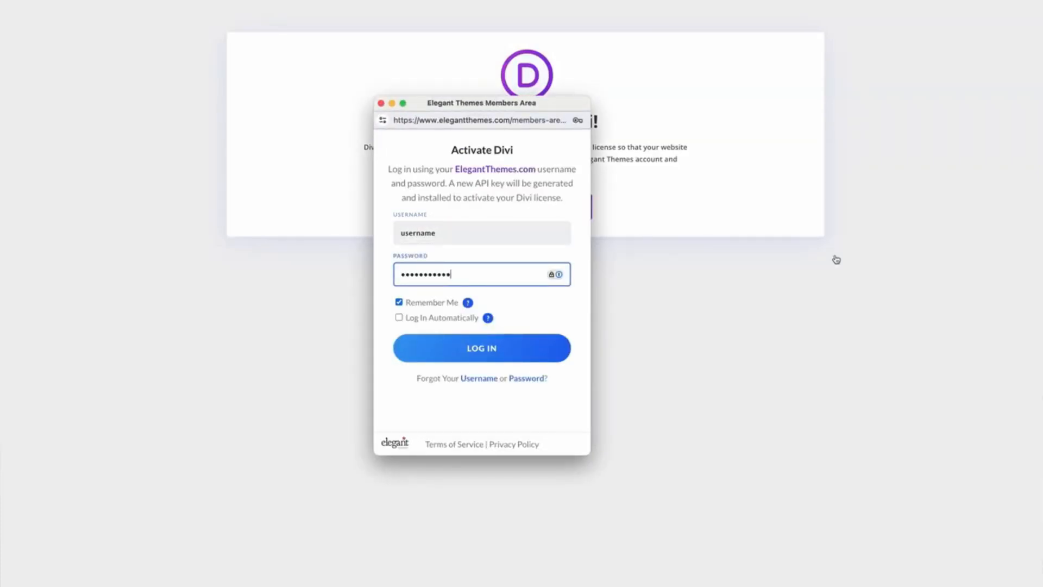
pyautogui.click(480, 350)
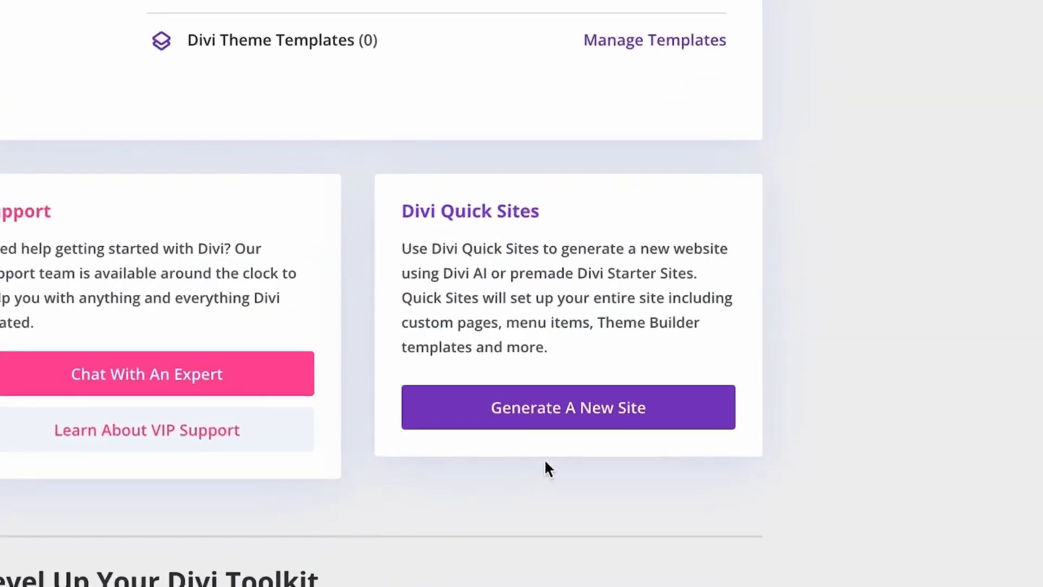
# - Generate and publish a new Divi Quick Site with AI for the floral company Bloom Basket, using stock images and its logo
pyautogui.click(589, 419)
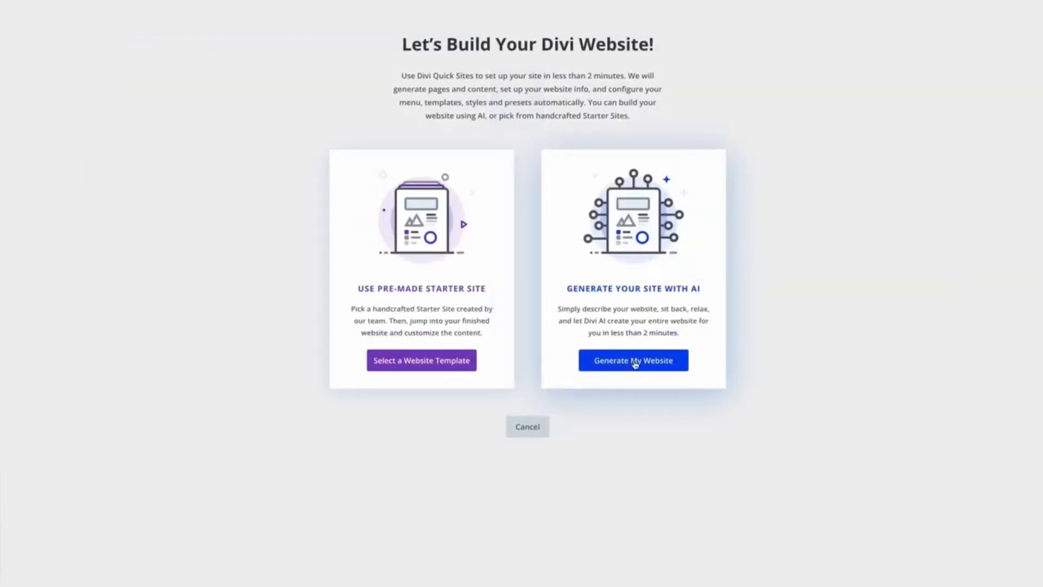
pyautogui.click(635, 361)
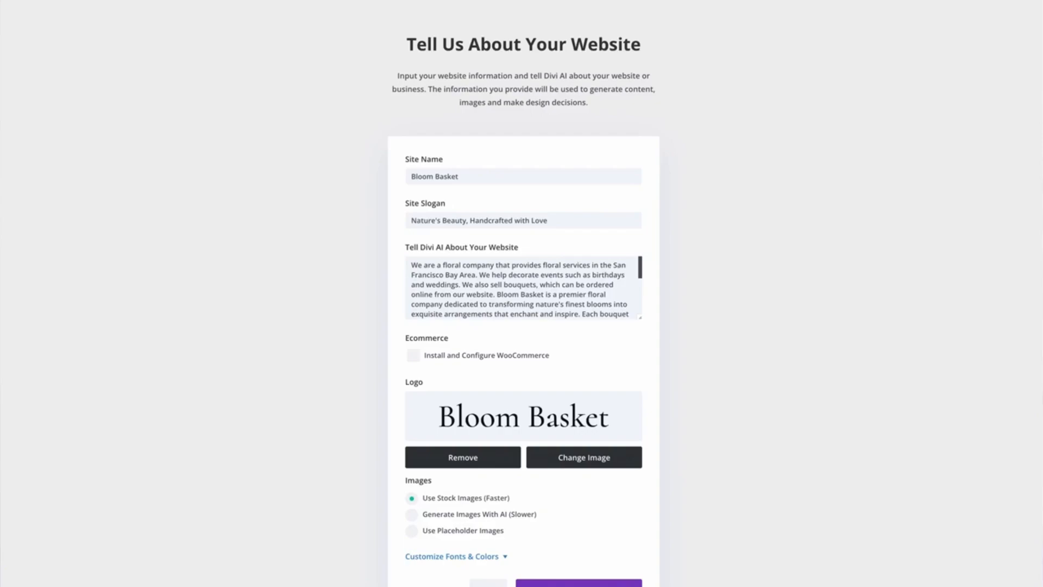
pyautogui.scroll(-2, 524, 326)
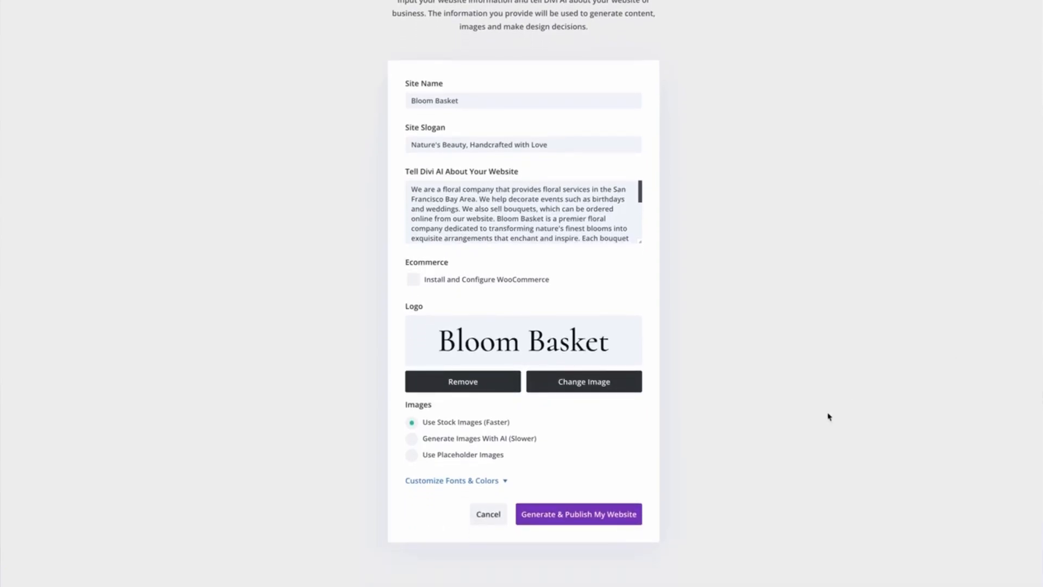
pyautogui.click(599, 515)
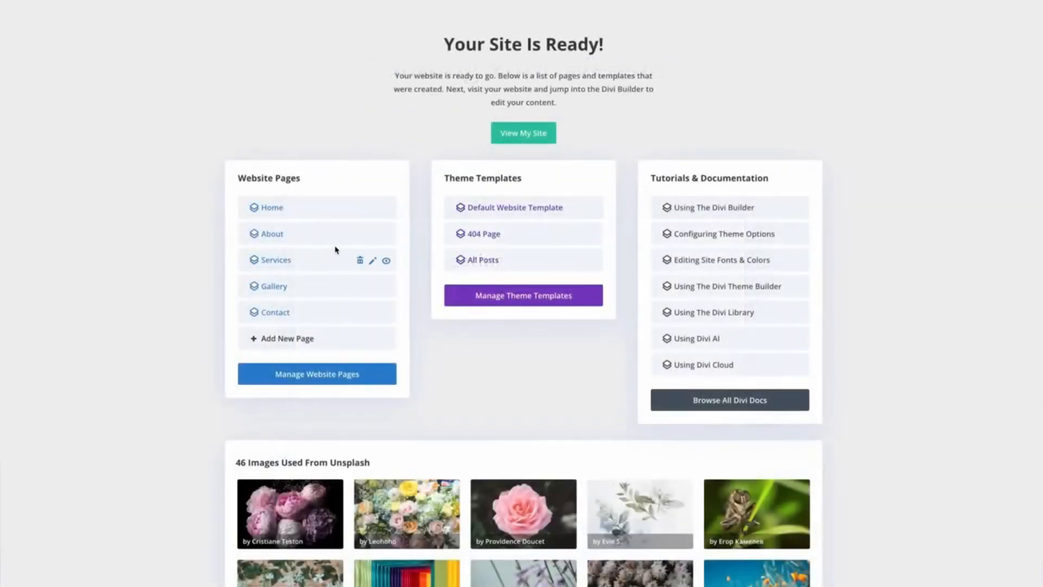
# - View the generated Bloom Basket site and examine its page sections, from the hero banner down to the footer
pyautogui.click(522, 136)
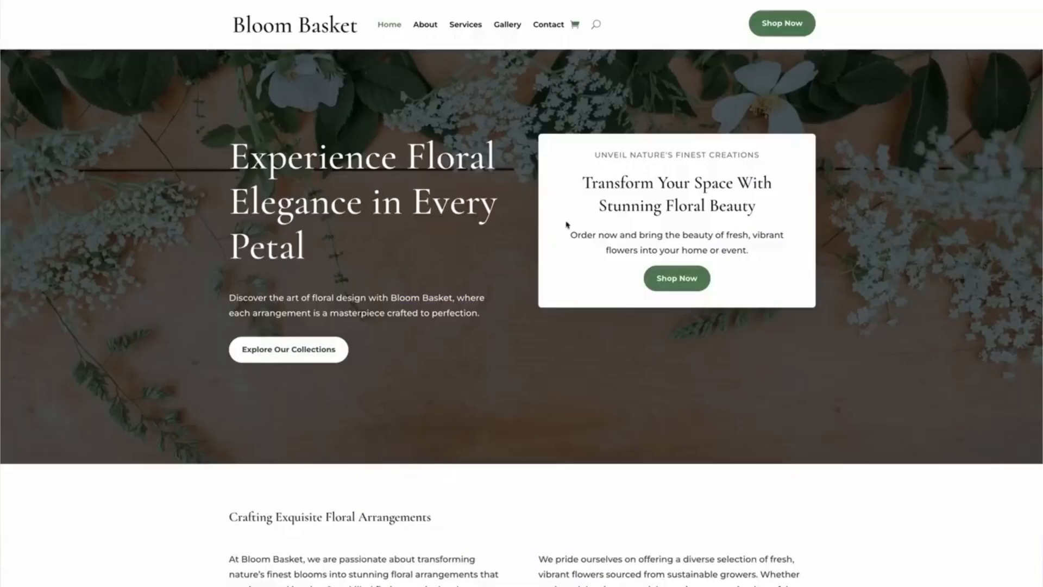
pyautogui.scroll(-10, 522, 294)
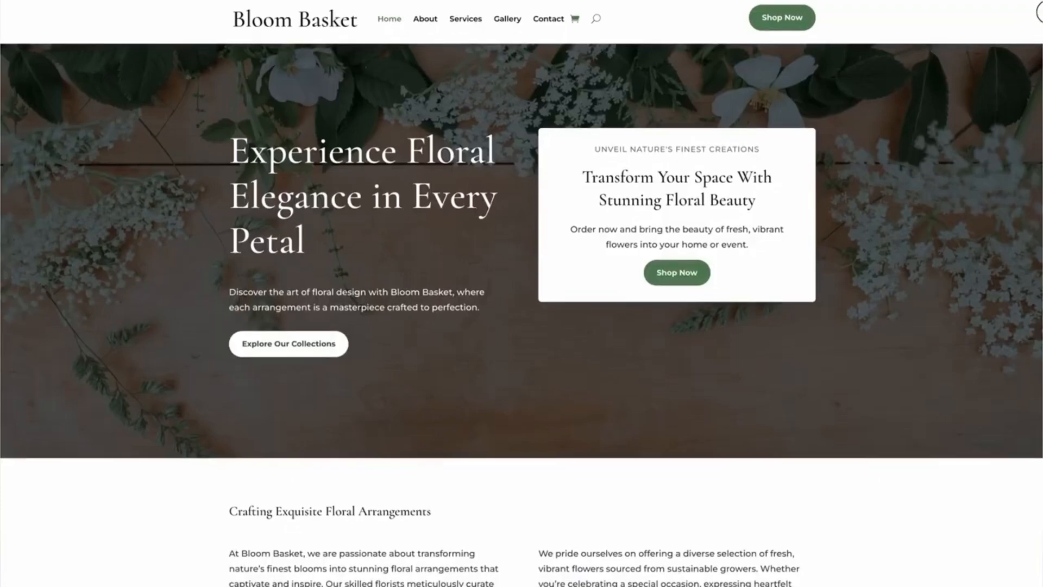
pyautogui.scroll(-17, 521, 293)
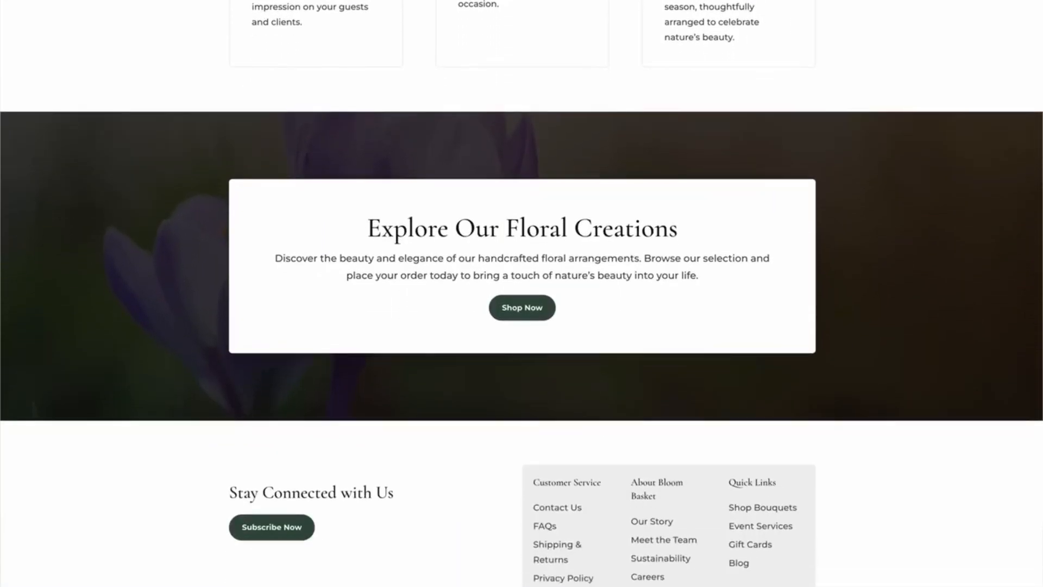
pyautogui.scroll(17, 522, 293)
pyautogui.scroll(7, 521, 294)
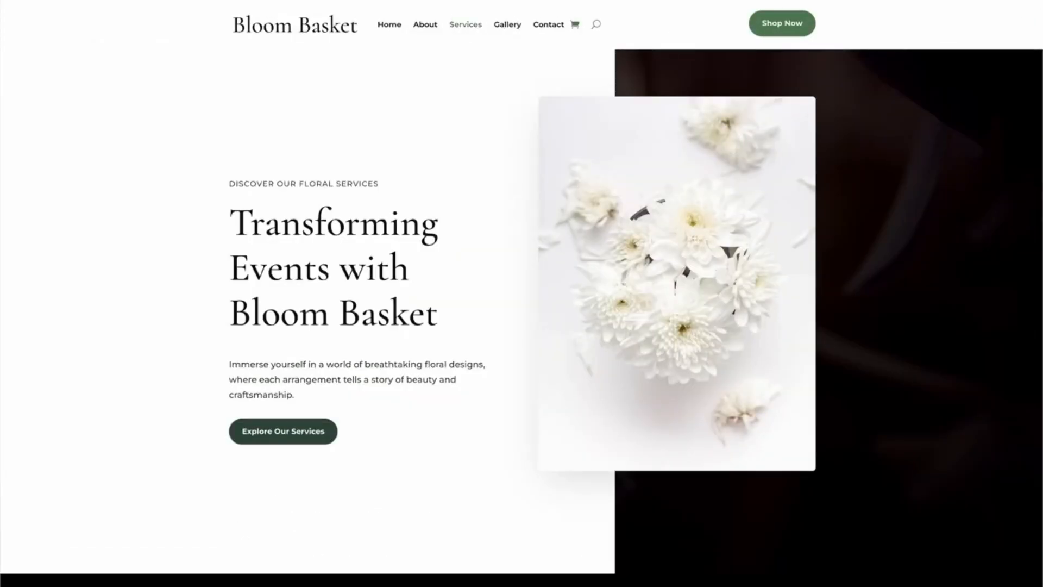
pyautogui.scroll(-10, 522, 293)
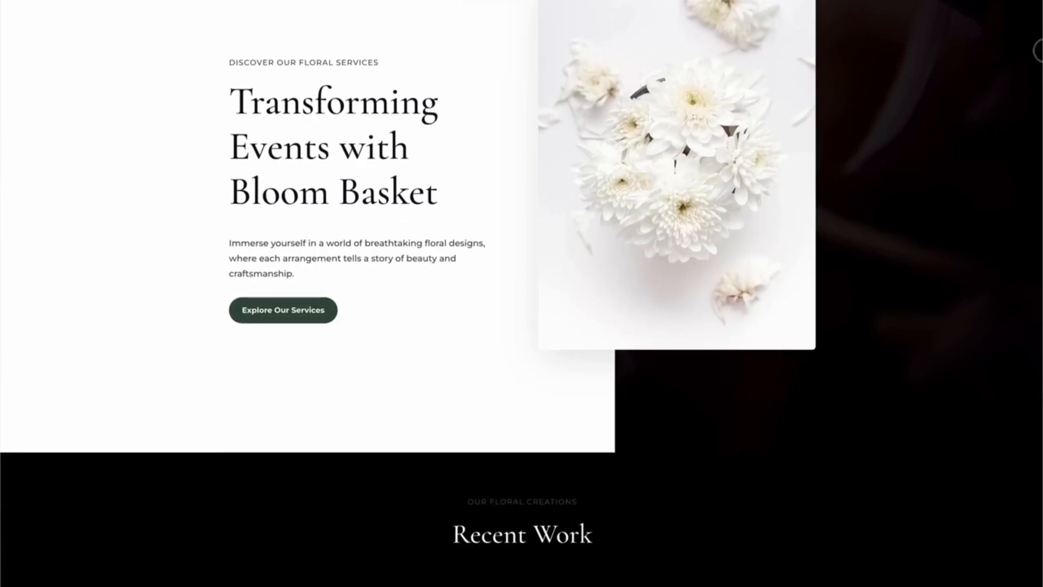
pyautogui.scroll(-4, 1037, 222)
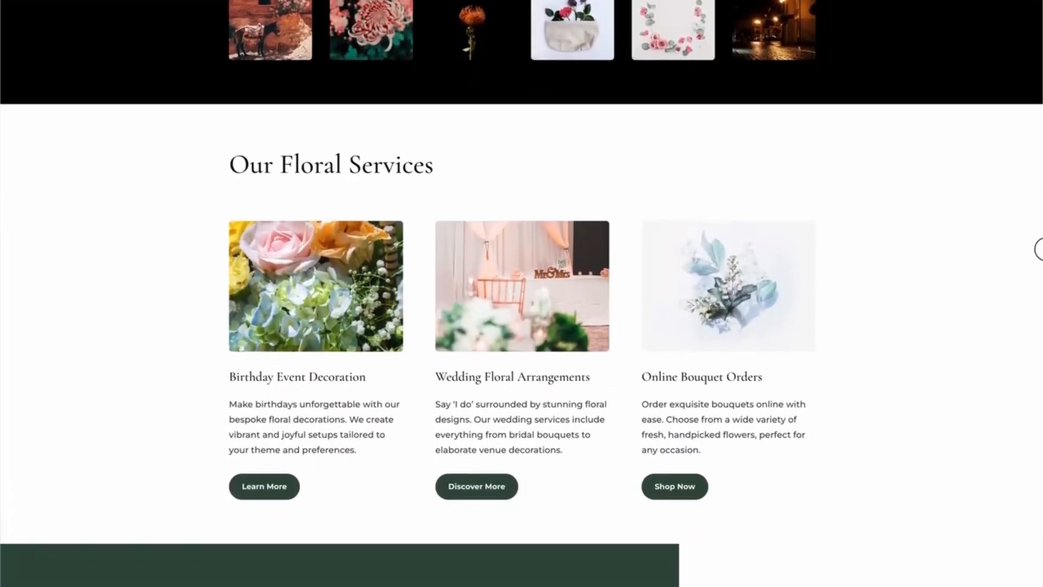
pyautogui.scroll(2, 1036, 250)
pyautogui.moveTo(1036, 221); pyautogui.dragTo(1032, 6)
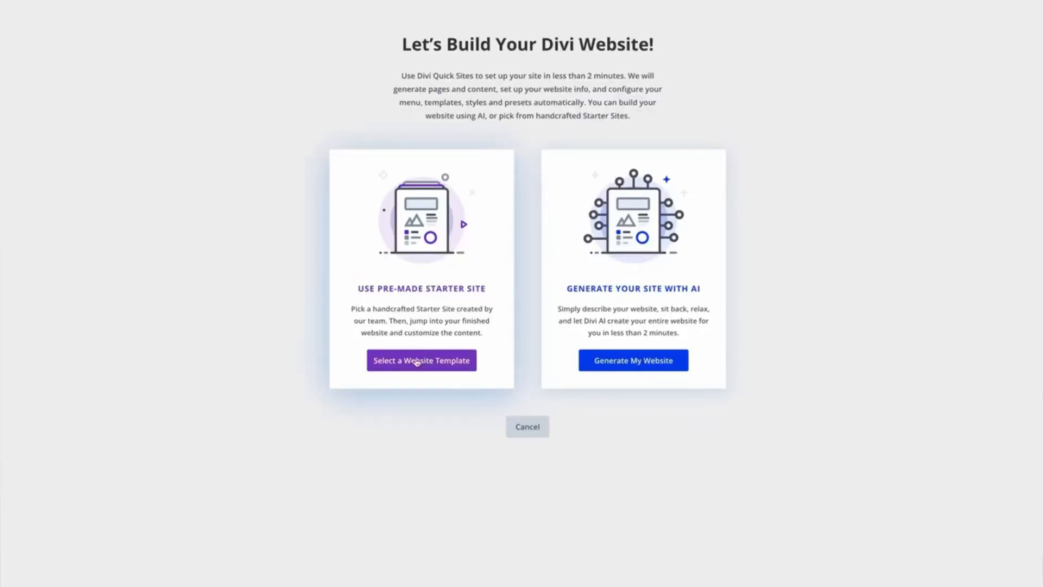
# - Preview the pages of the Restaurant starter site, including its menu page, and close the preview
pyautogui.click(418, 361)
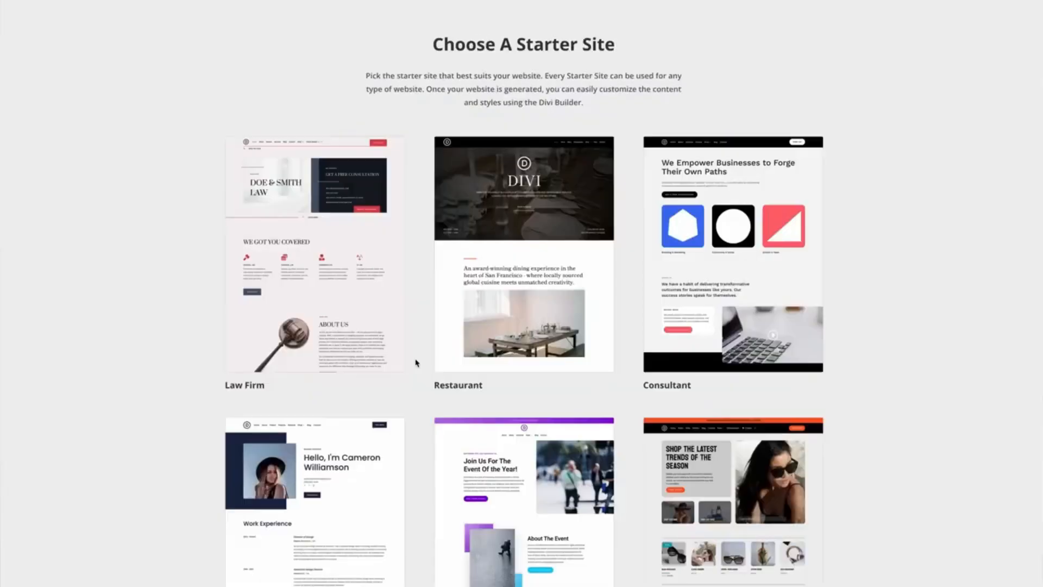
pyautogui.moveTo(470, 285)
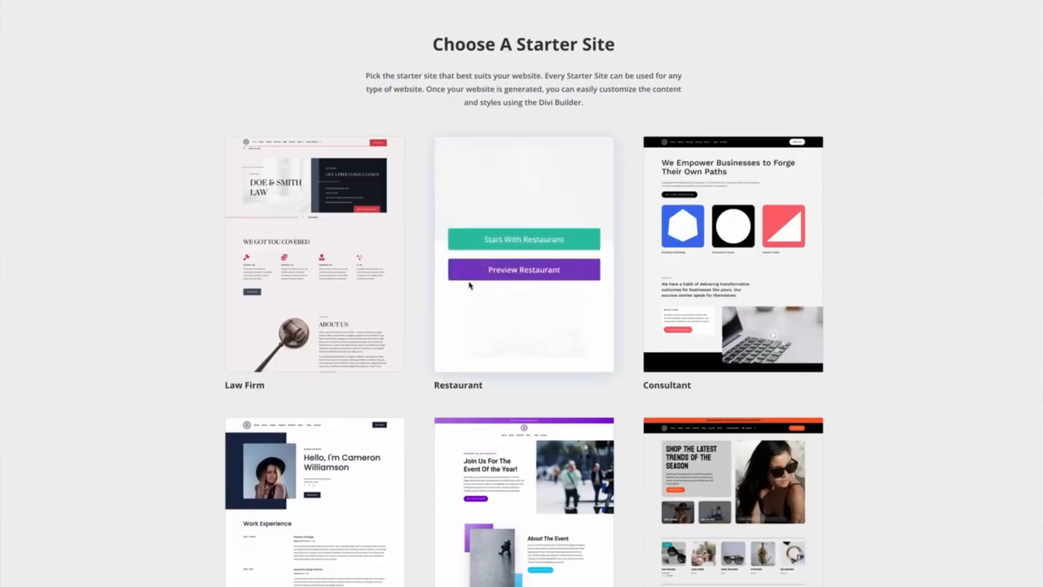
pyautogui.click(536, 276)
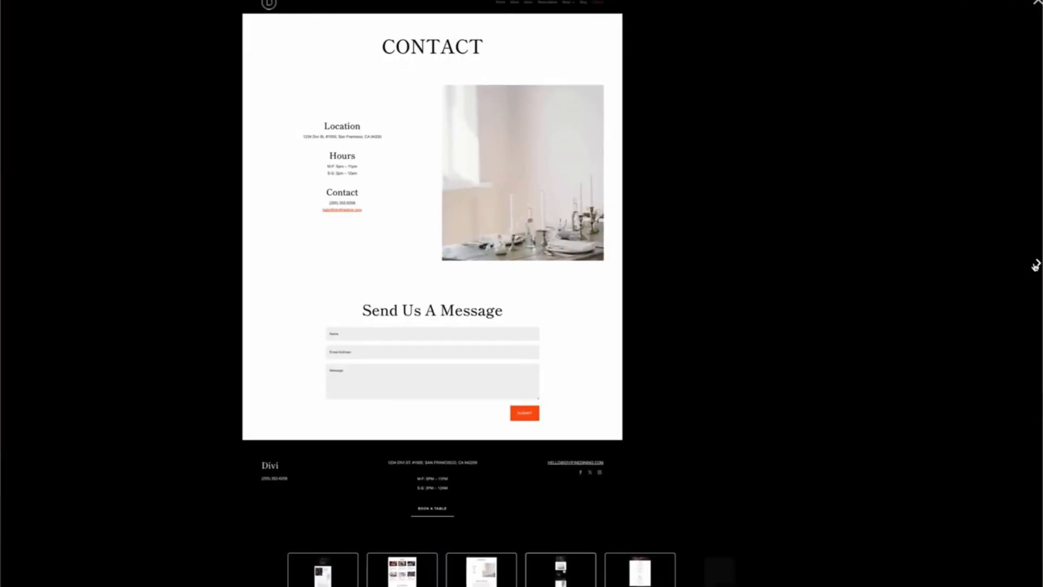
pyautogui.click(1035, 265)
pyautogui.click(1035, 265)
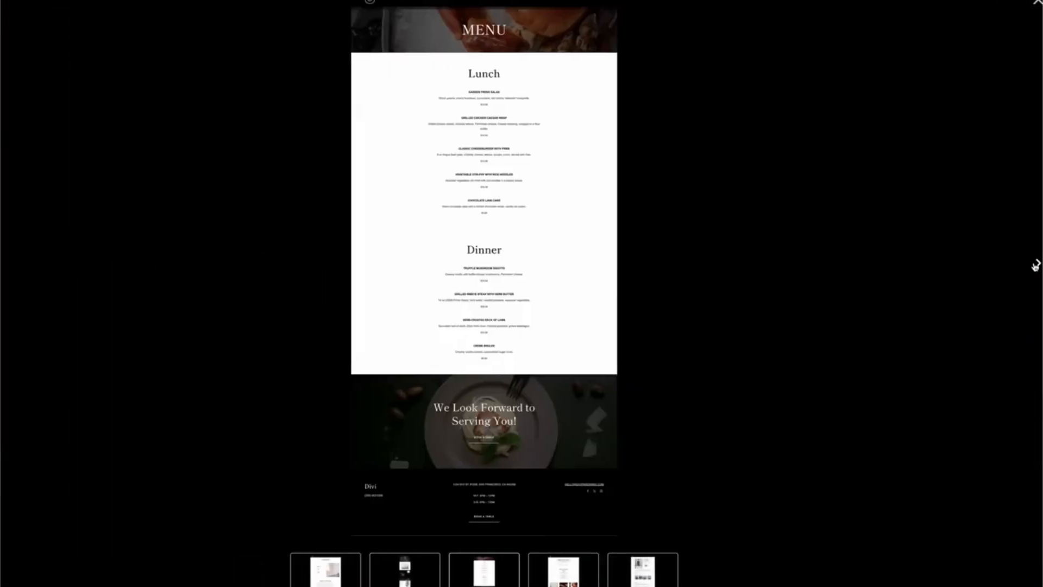
pyautogui.click(1036, 10)
# - Start with the Restaurant template and generate the site as Lustre, with slogan "Illuminating Culinary Excellence", the Divi logo and all pages
pyautogui.moveTo(553, 209)
pyautogui.click(517, 243)
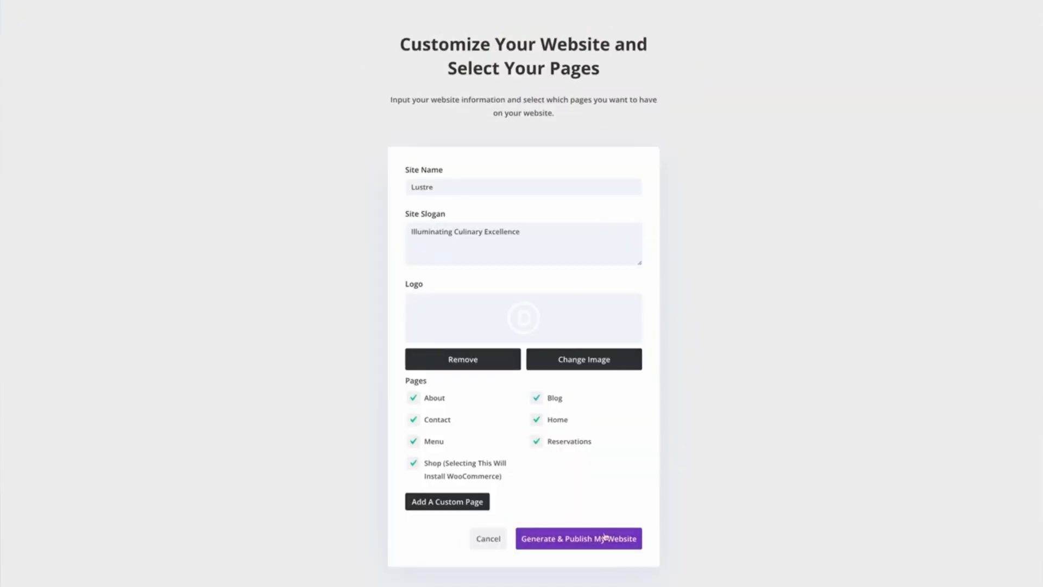
pyautogui.click(578, 538)
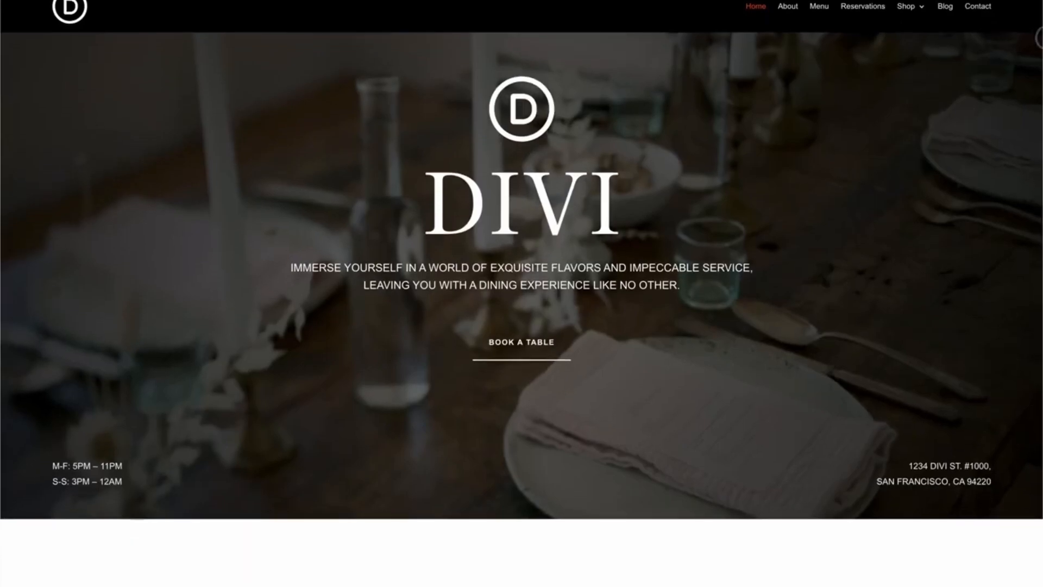
# - Look through the generated restaurant homepage, from the hero section past the menus to the dining options
pyautogui.scroll(-15, 521, 293)
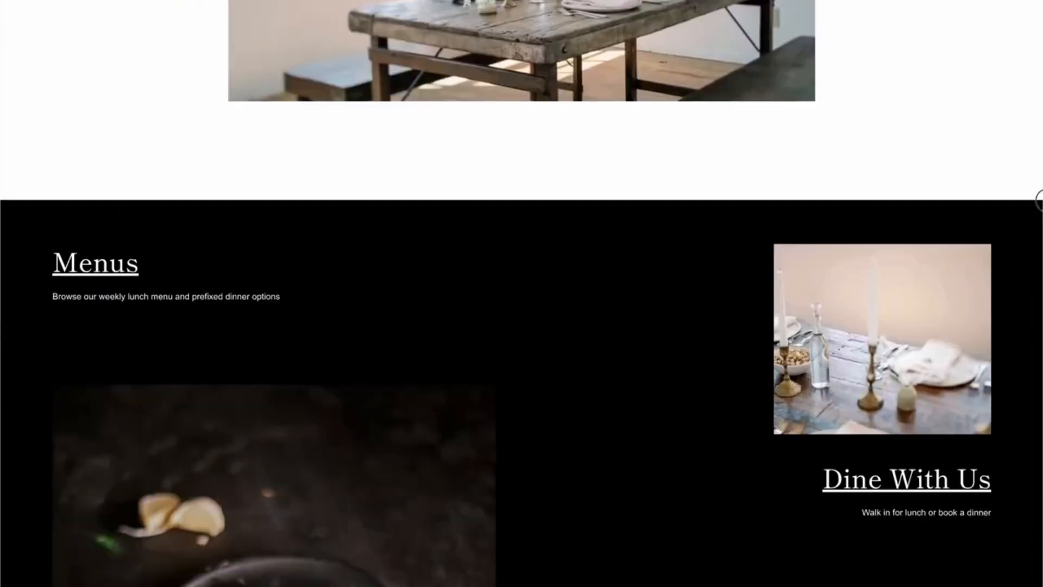
pyautogui.scroll(-15, 522, 293)
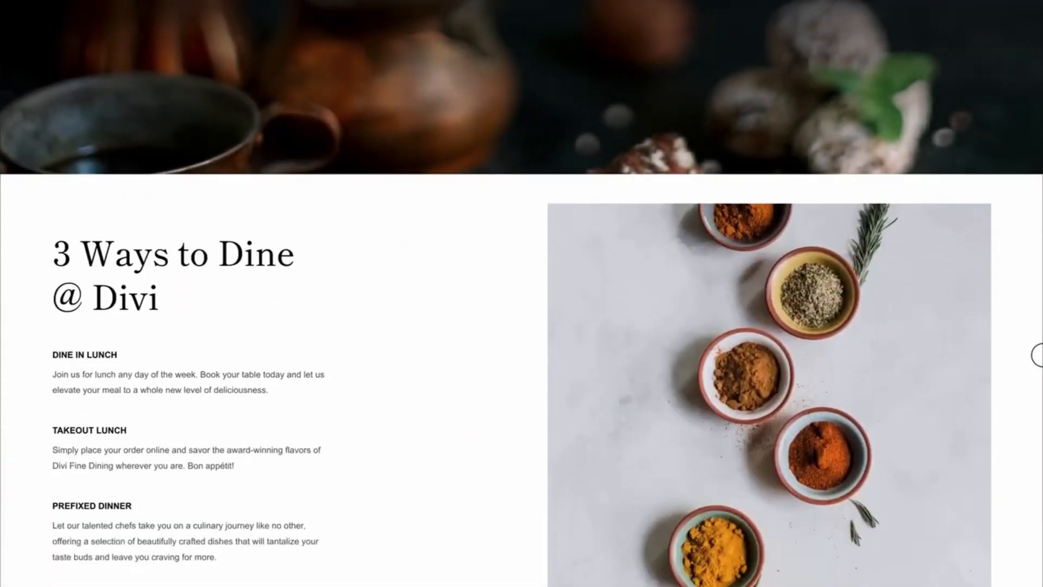
pyautogui.scroll(-4, 1038, 356)
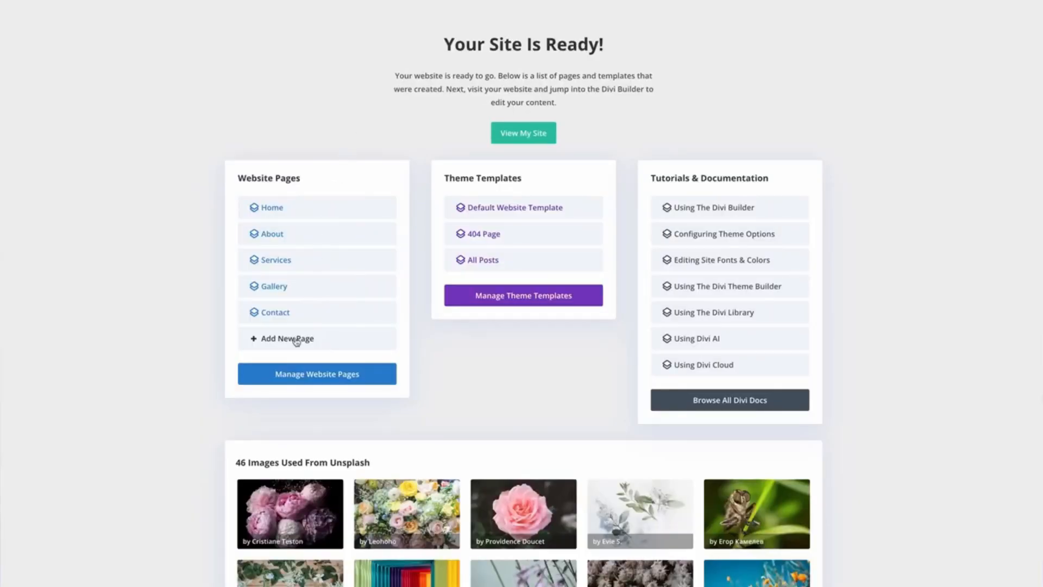
# - Add a Testimonials page described for Divi AI, and open the AI quick actions for the Services page's intro text
pyautogui.click(296, 340)
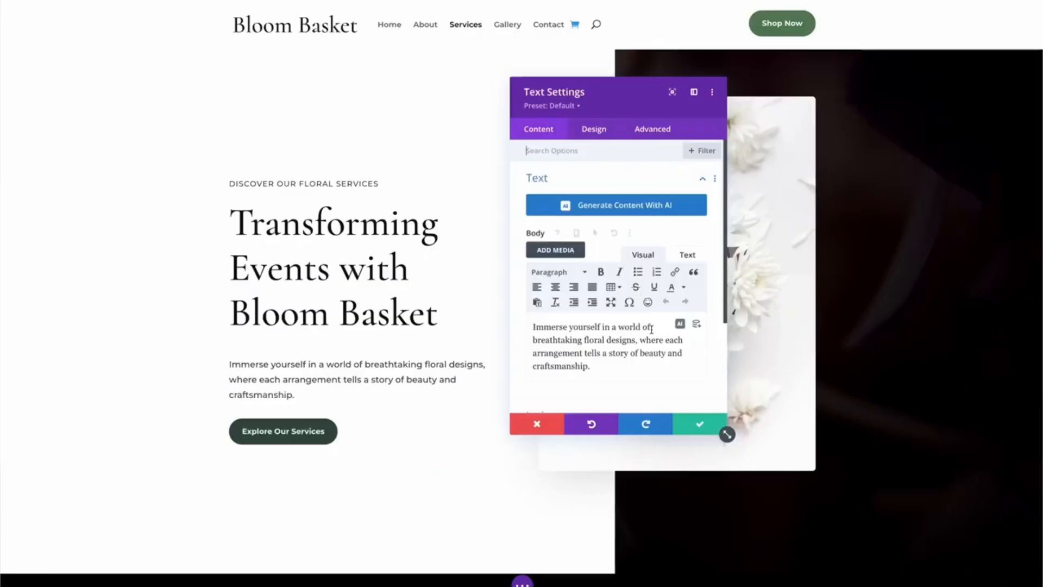
pyautogui.click(679, 323)
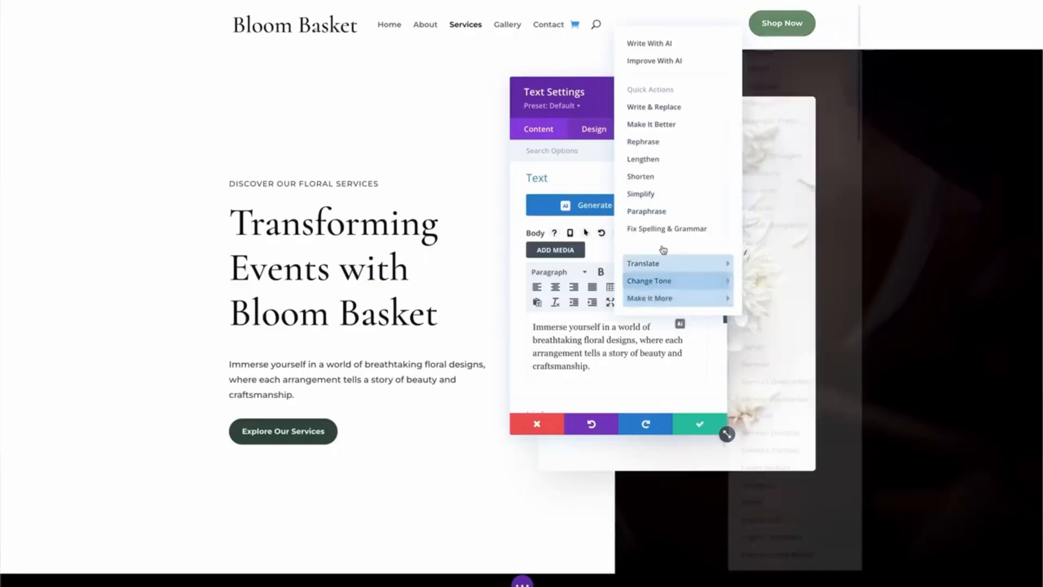
pyautogui.click(661, 163)
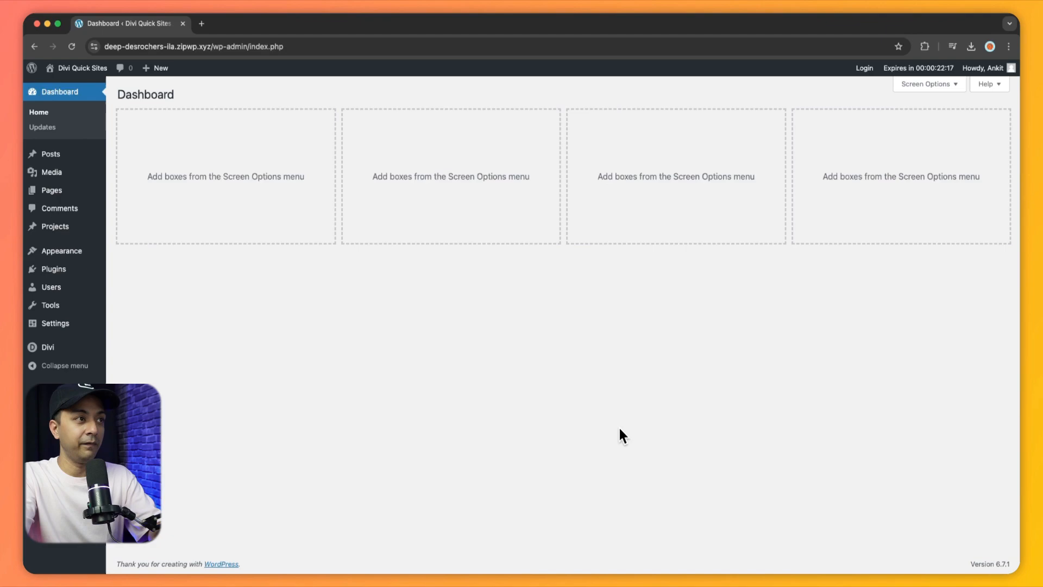
# - Start generating a new Divi Quick Site from the Divi dashboard, using a pre-made starter site
pyautogui.moveTo(45, 350)
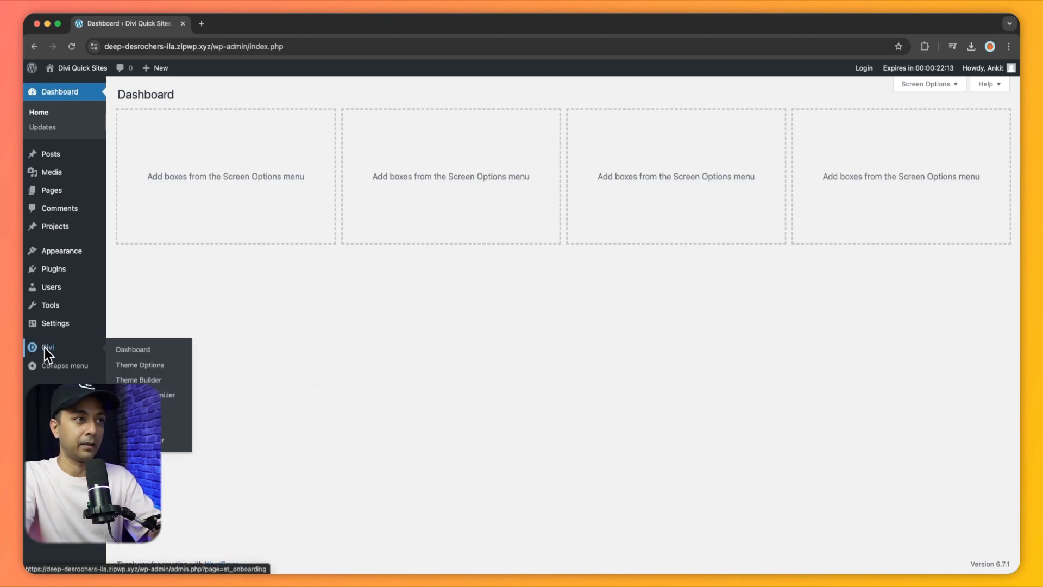
pyautogui.click(123, 352)
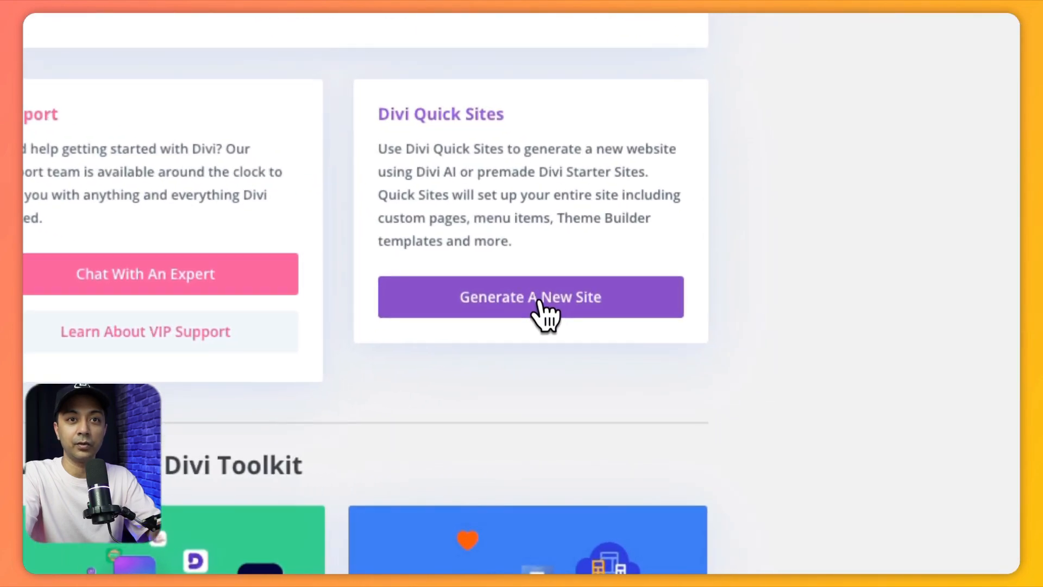
pyautogui.click(535, 311)
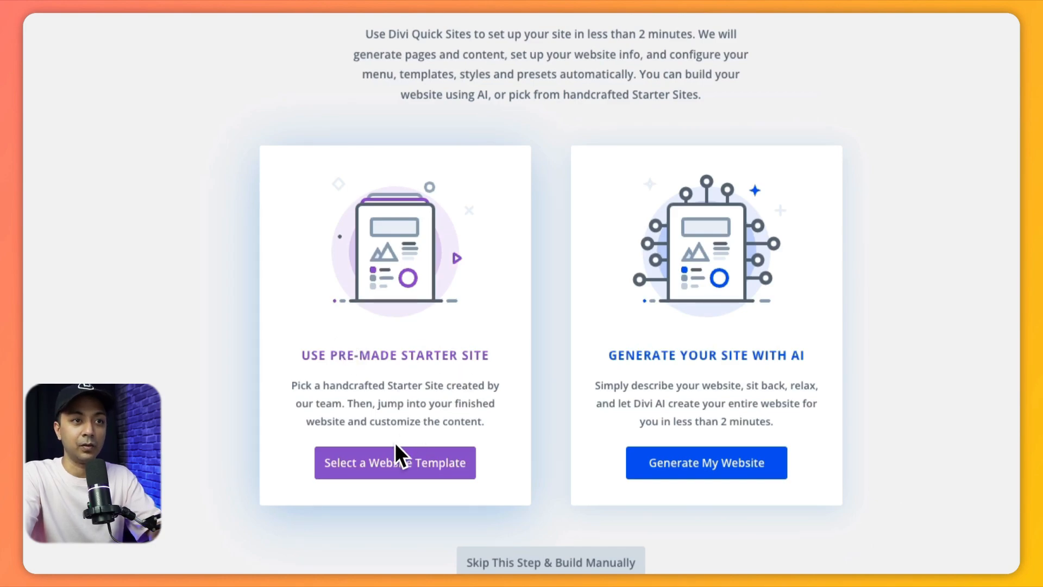
pyautogui.click(377, 474)
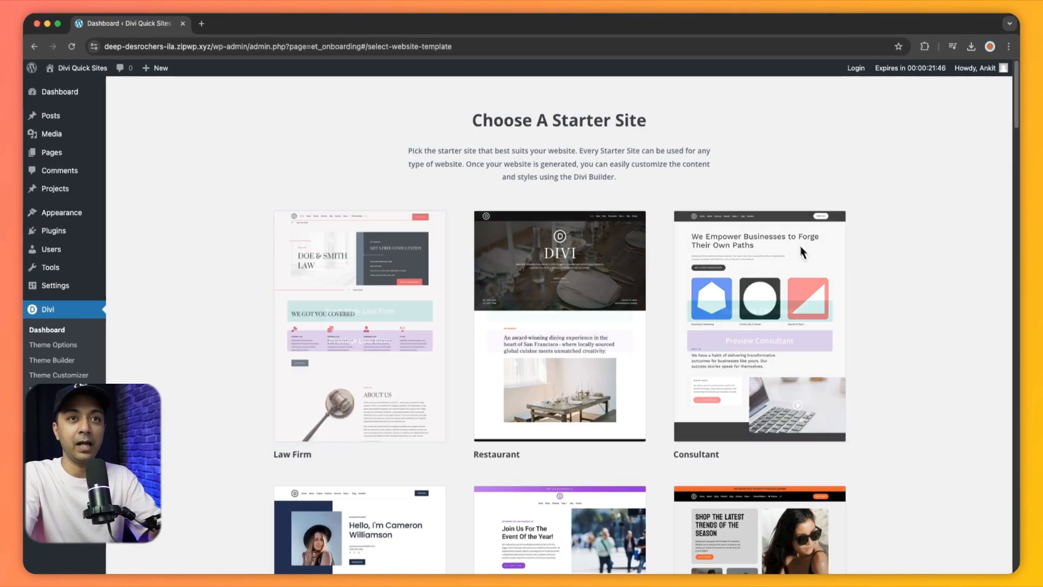
# - Browse the starter site templates and start with the Law Firm one
pyautogui.scroll(-3, 932, 337)
pyautogui.scroll(-5, 931, 331)
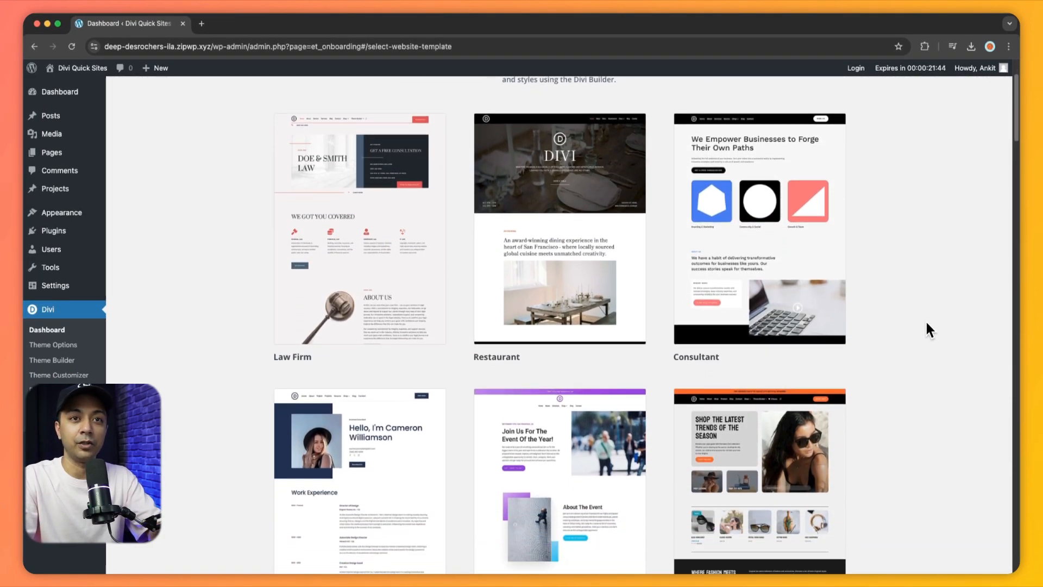
pyautogui.scroll(-2, 929, 329)
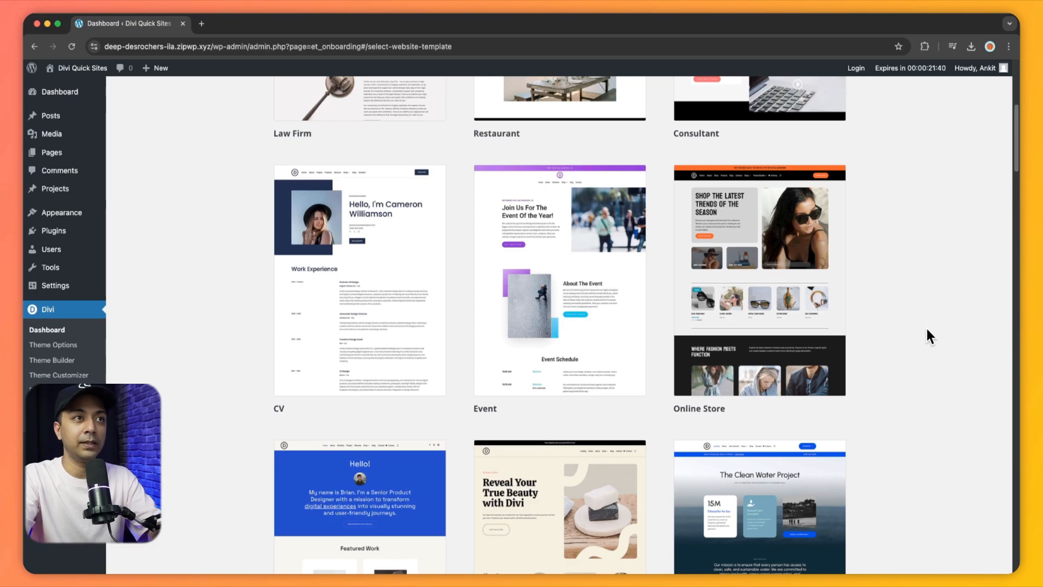
pyautogui.scroll(8, 927, 335)
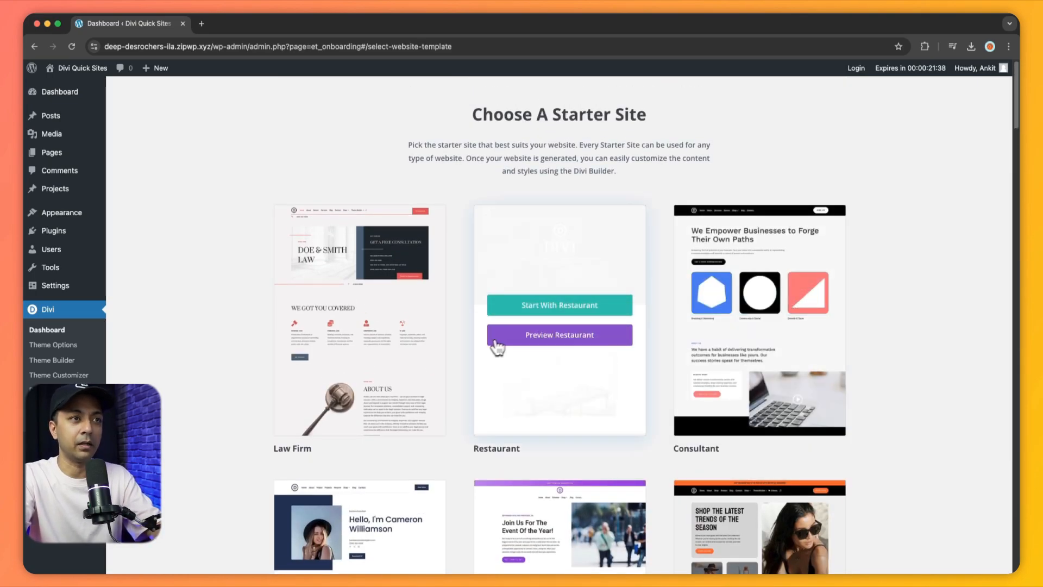
pyautogui.moveTo(365, 338)
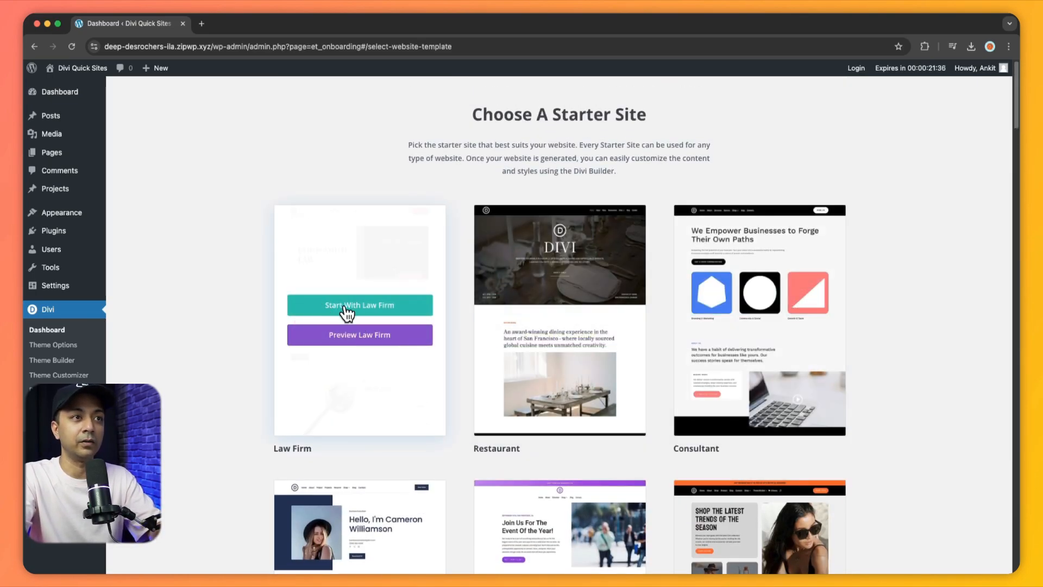
pyautogui.click(352, 314)
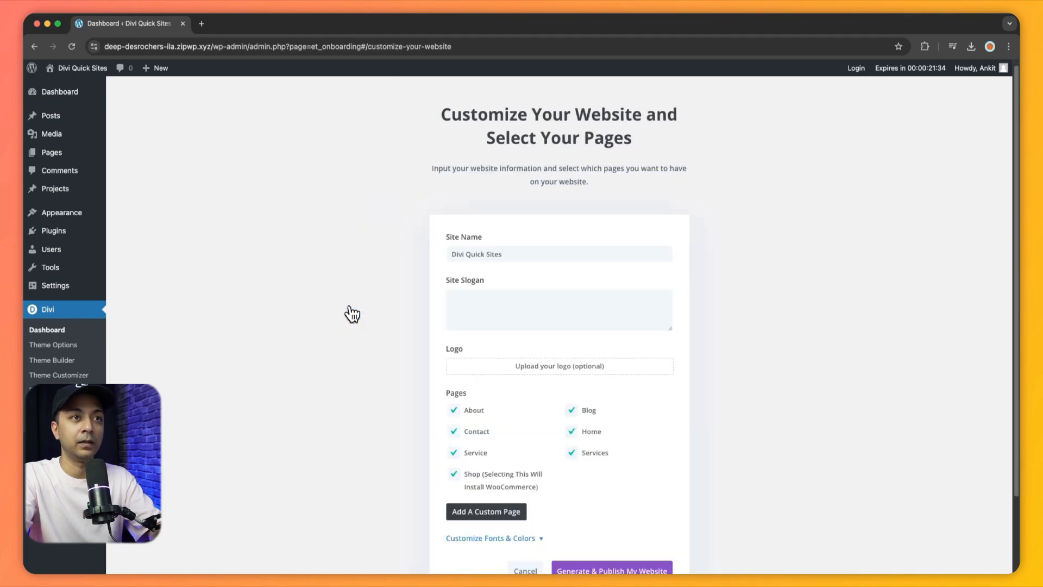
# - Name the site "Divi Law Firm" and set Divi-logo-print.png from the media library as its logo
pyautogui.moveTo(545, 253); pyautogui.dragTo(419, 260)
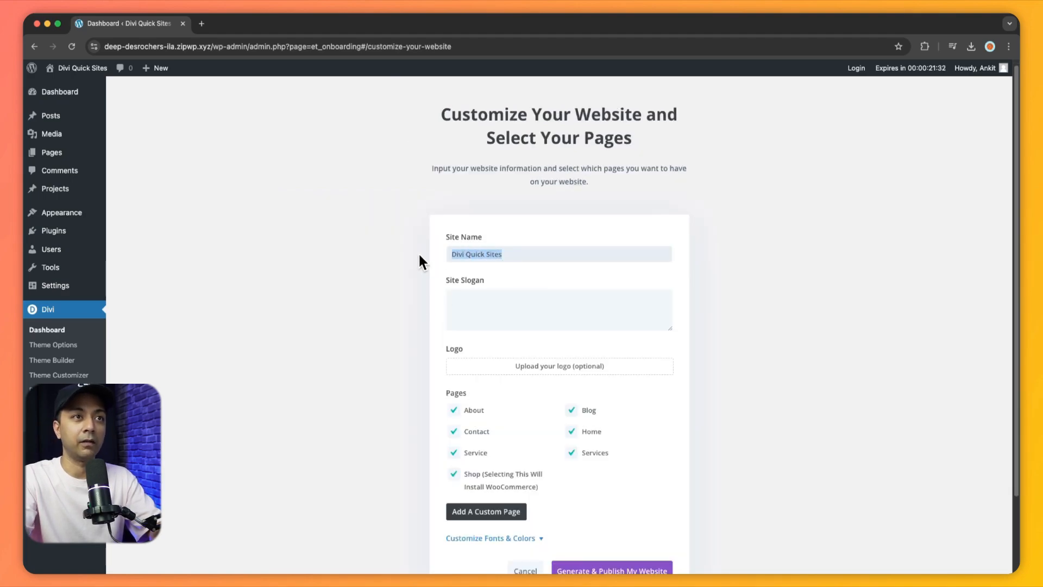
pyautogui.write('Divi Law Firm')
pyautogui.press('Tab')
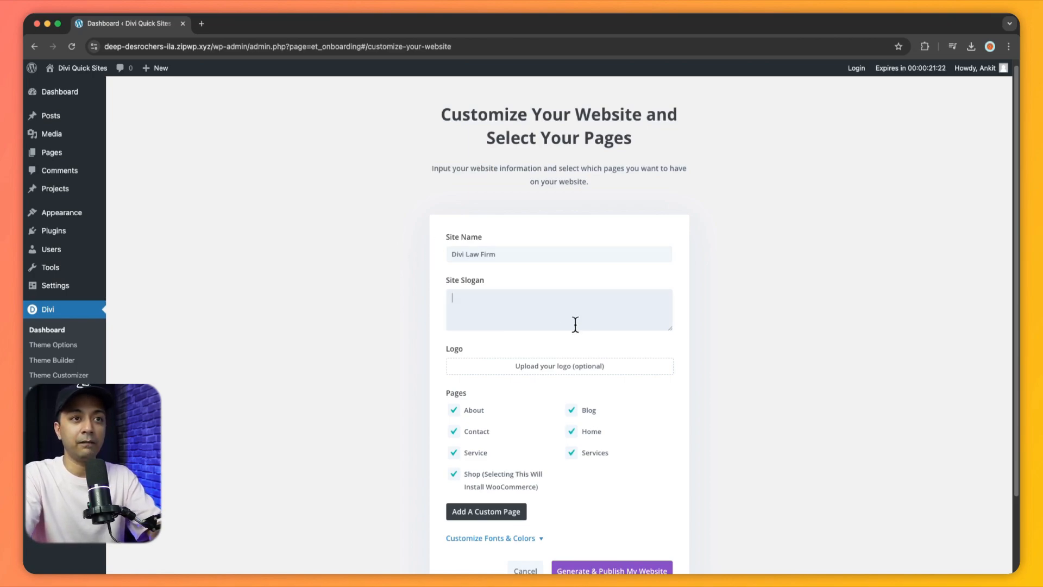
pyautogui.click(574, 377)
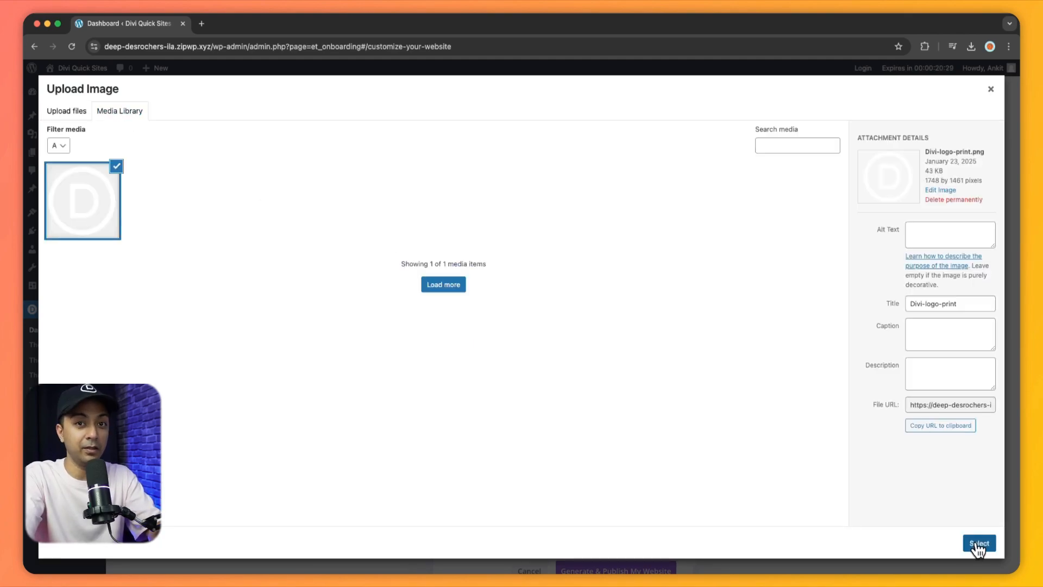
pyautogui.click(978, 543)
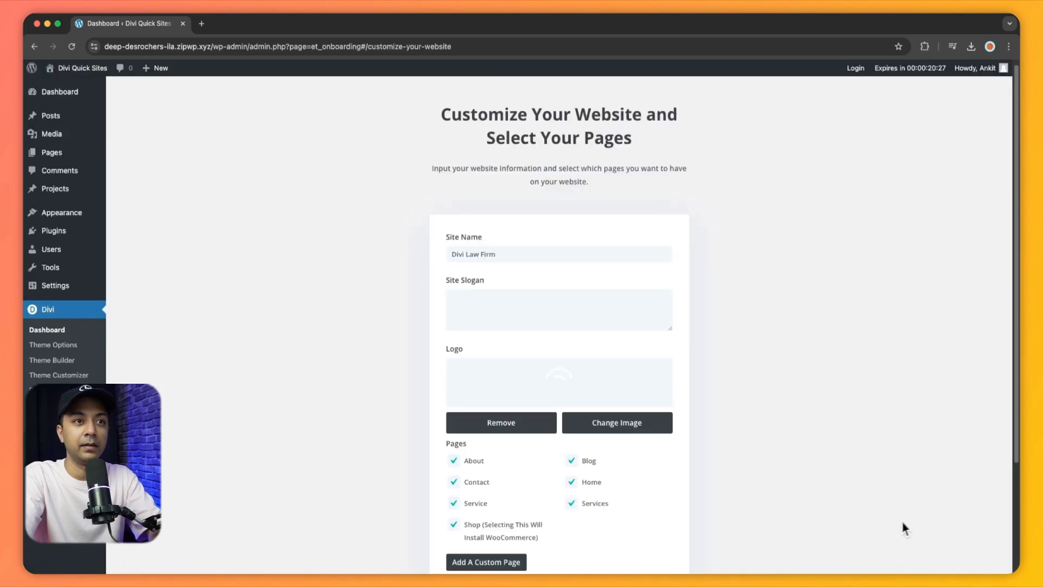
# - Exclude the Shop page from the website's pages, and add a blank custom page entry and remove it again
pyautogui.scroll(-2, 894, 339)
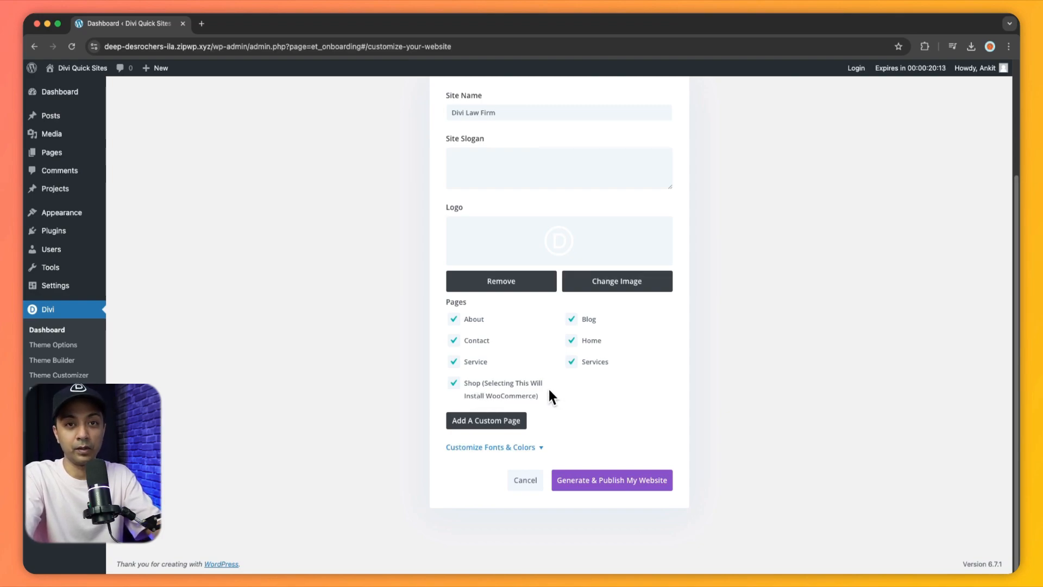
pyautogui.click(454, 385)
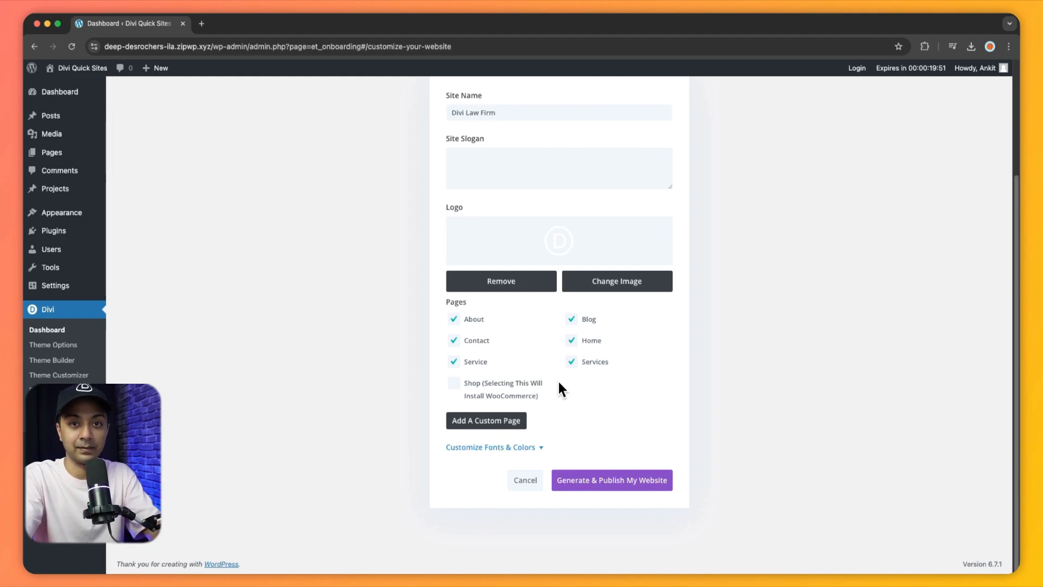
pyautogui.click(485, 422)
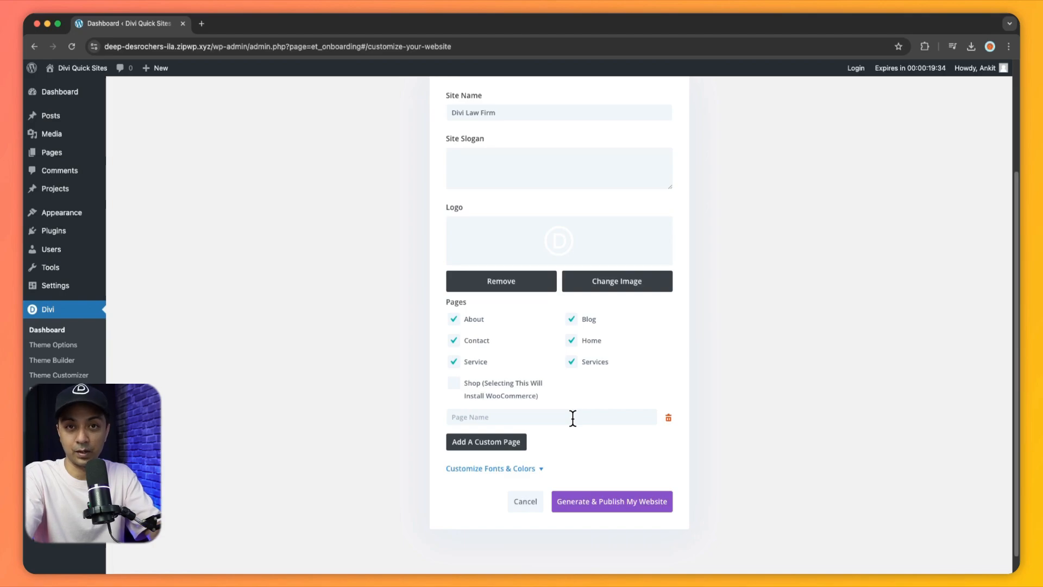
pyautogui.click(668, 417)
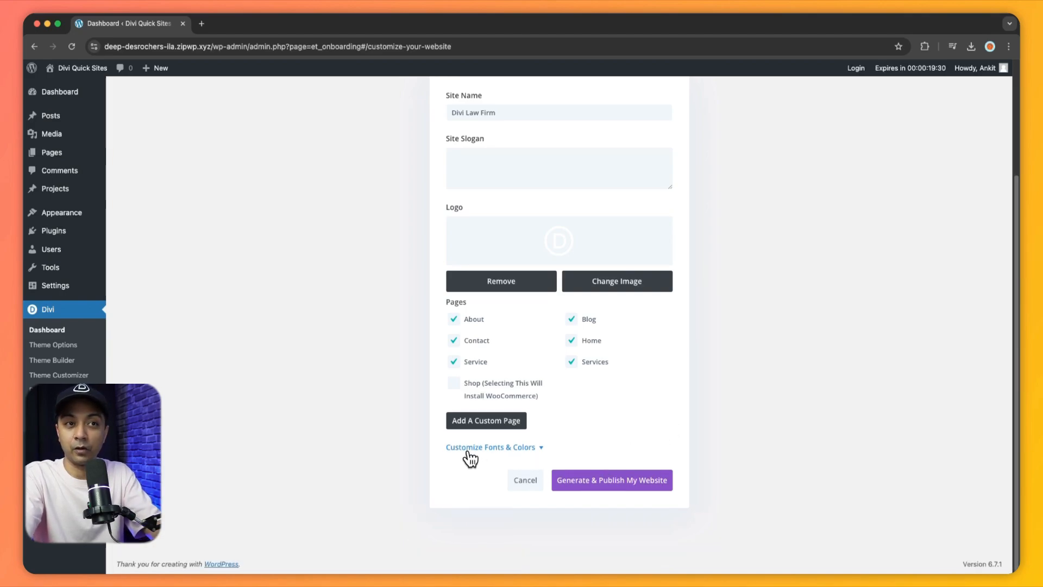
# - Check the font and color customization options, keep the defaults, and generate and publish the law firm website
pyautogui.click(540, 454)
pyautogui.scroll(-3, 466, 368)
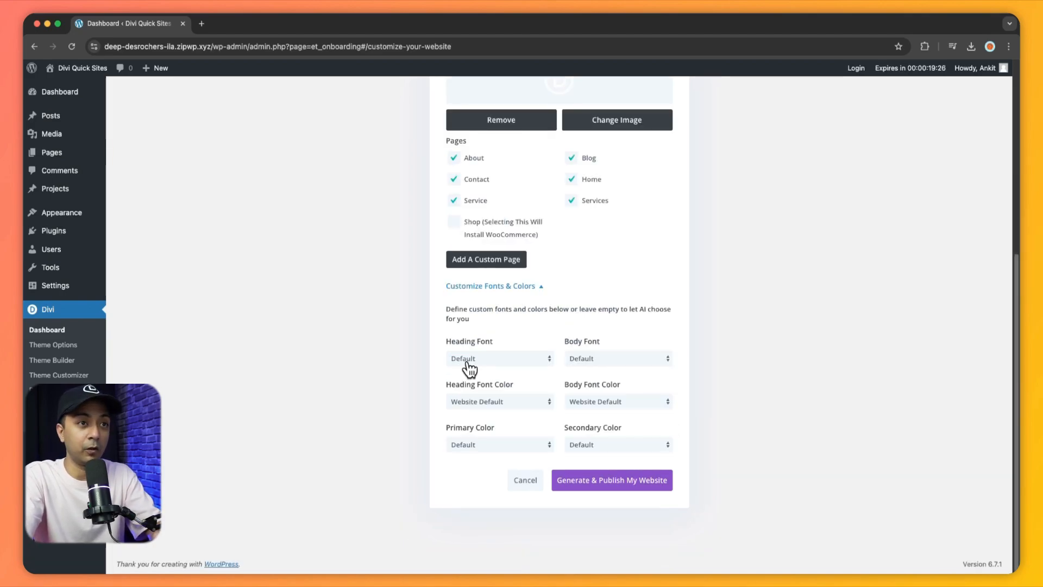
pyautogui.click(518, 364)
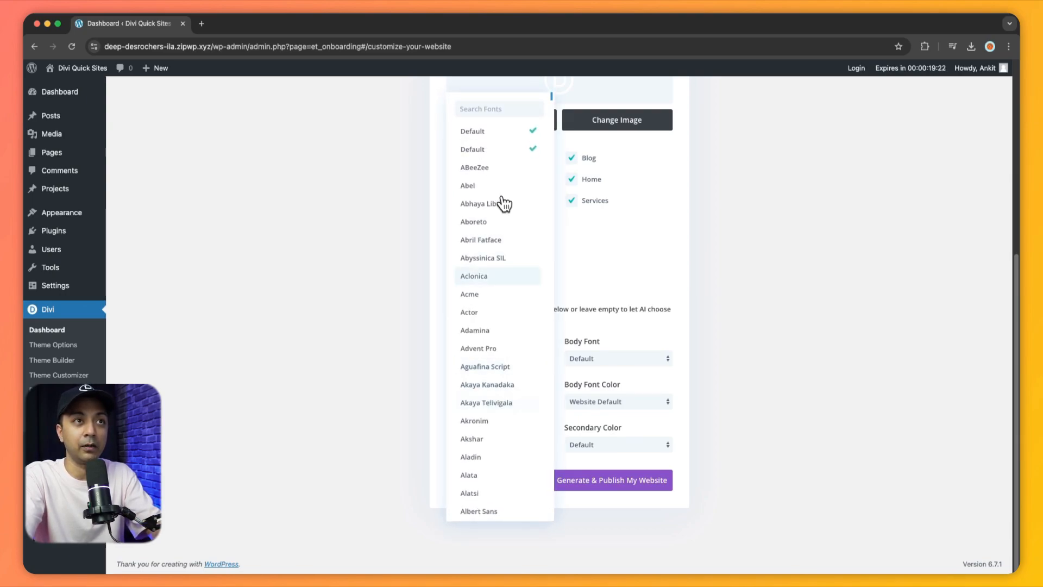
pyautogui.click(621, 316)
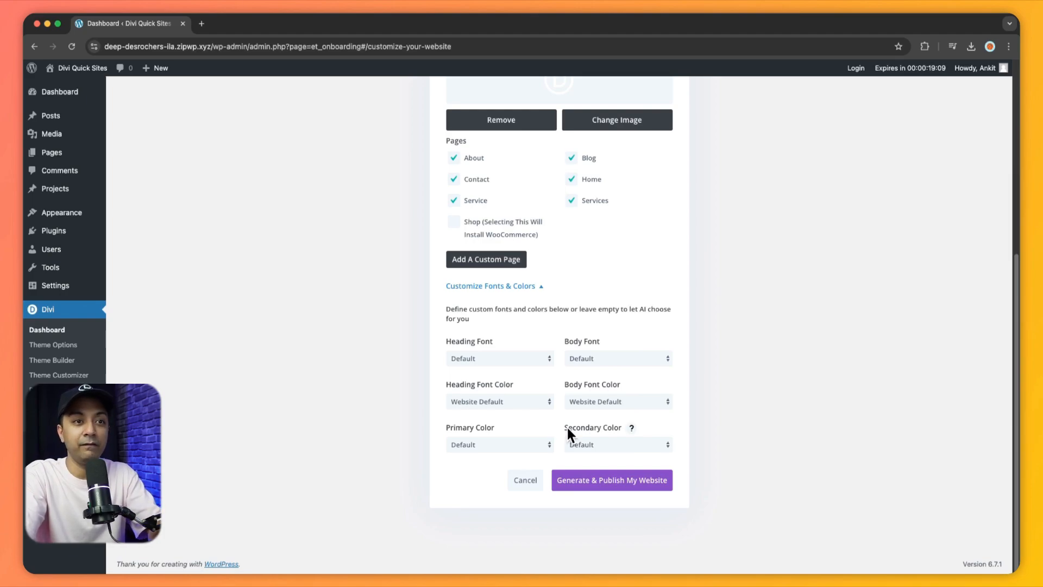
pyautogui.click(577, 492)
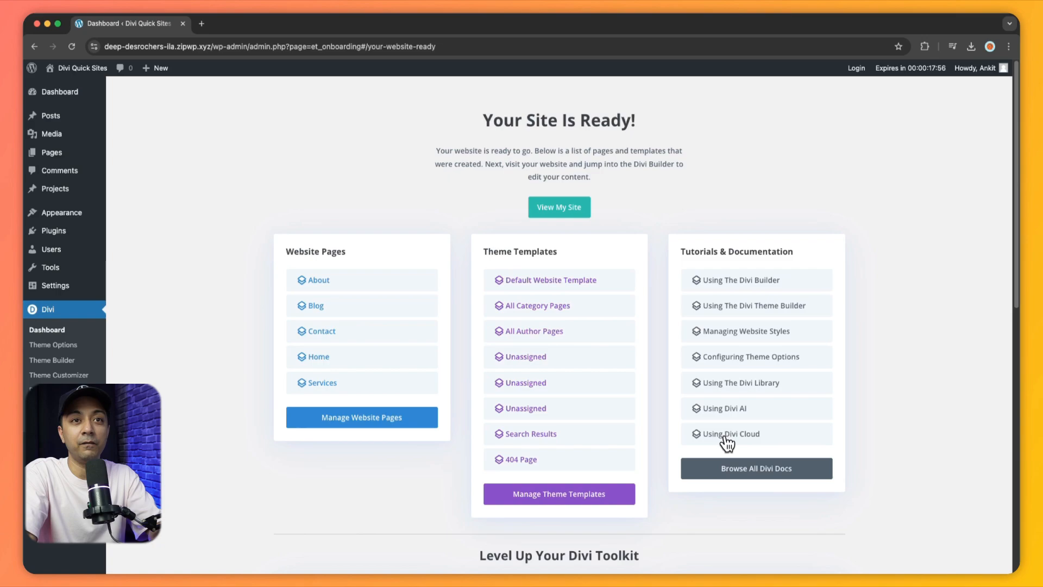
pyautogui.scroll(-3, 823, 410)
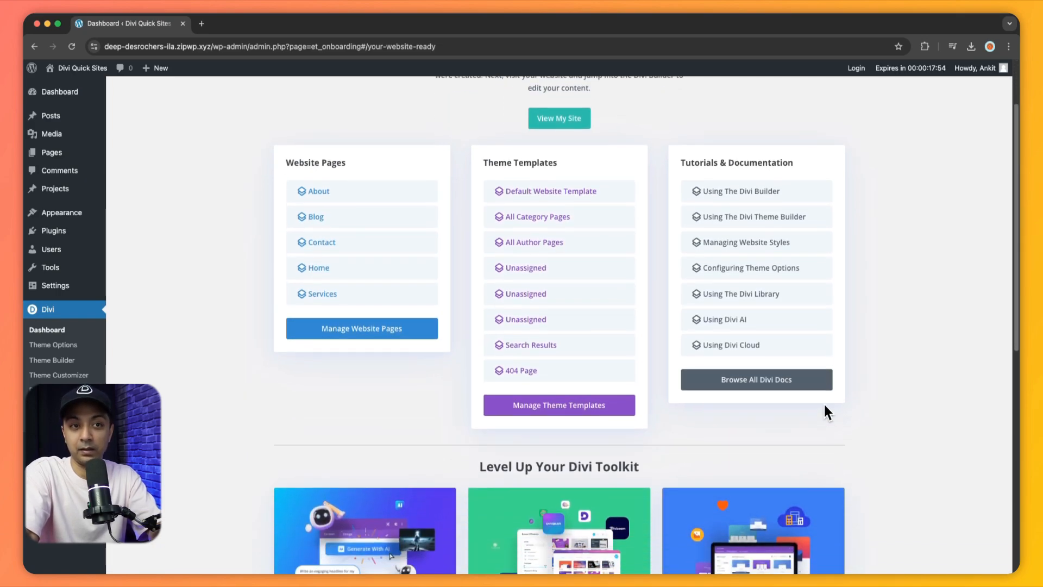
# - Open the generated Divi Law Firm website in a separate tab and look through its home page
pyautogui.scroll(3, 824, 412)
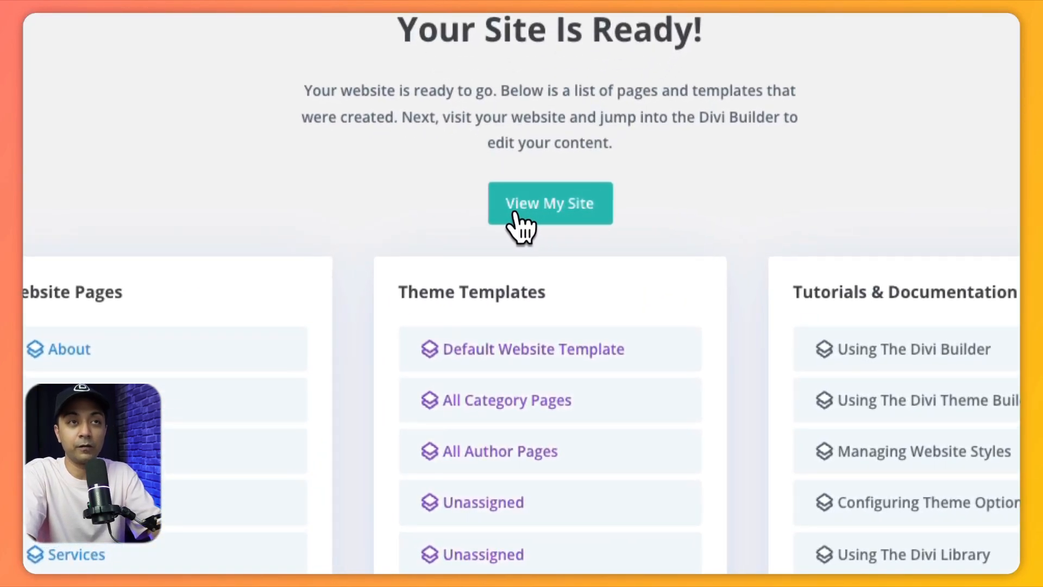
pyautogui.rightClick(530, 212)
pyautogui.click(536, 220)
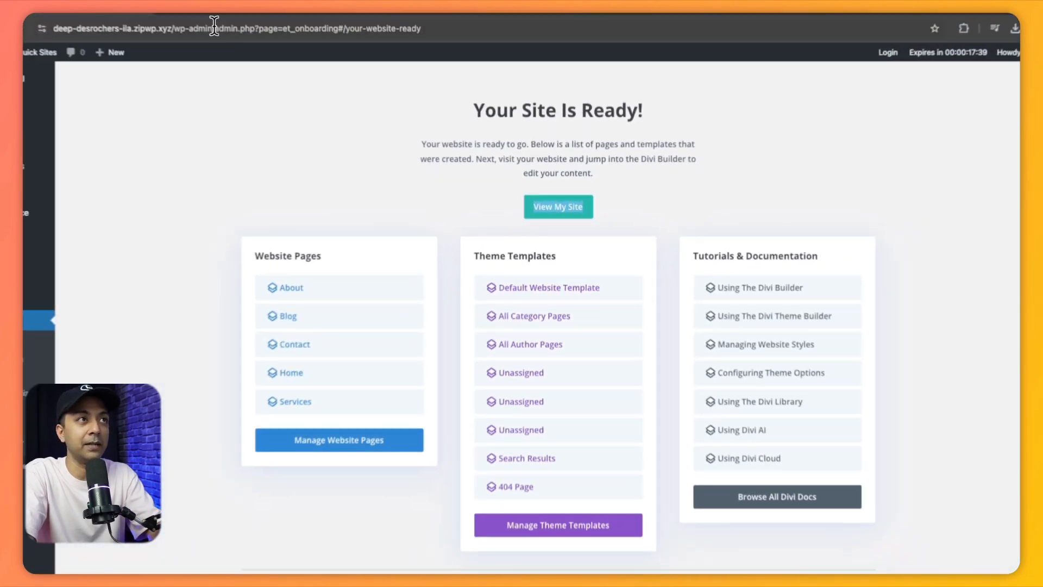
pyautogui.click(265, 32)
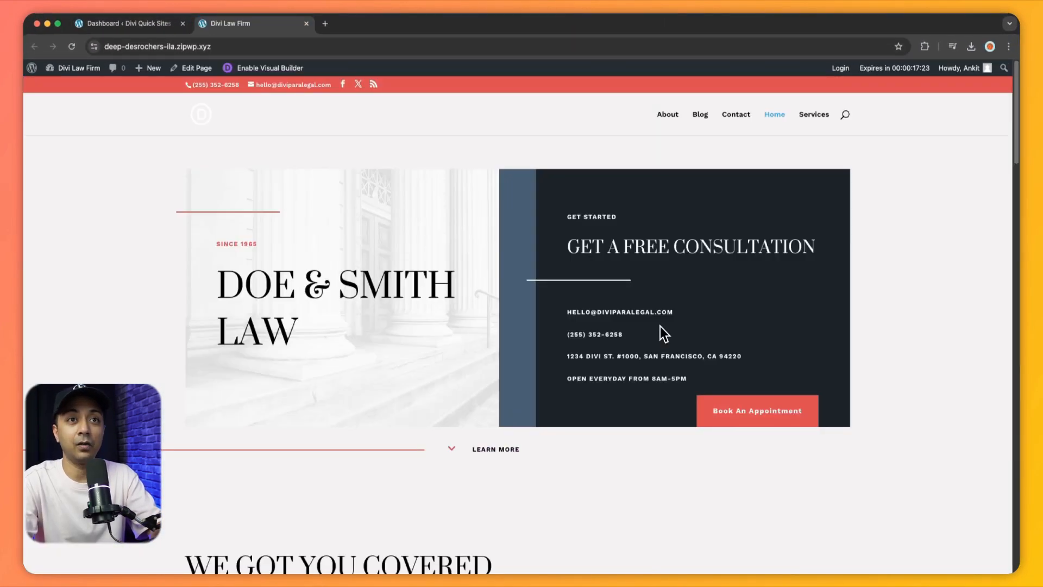
pyautogui.scroll(-1, 660, 326)
pyautogui.scroll(-3, 660, 326)
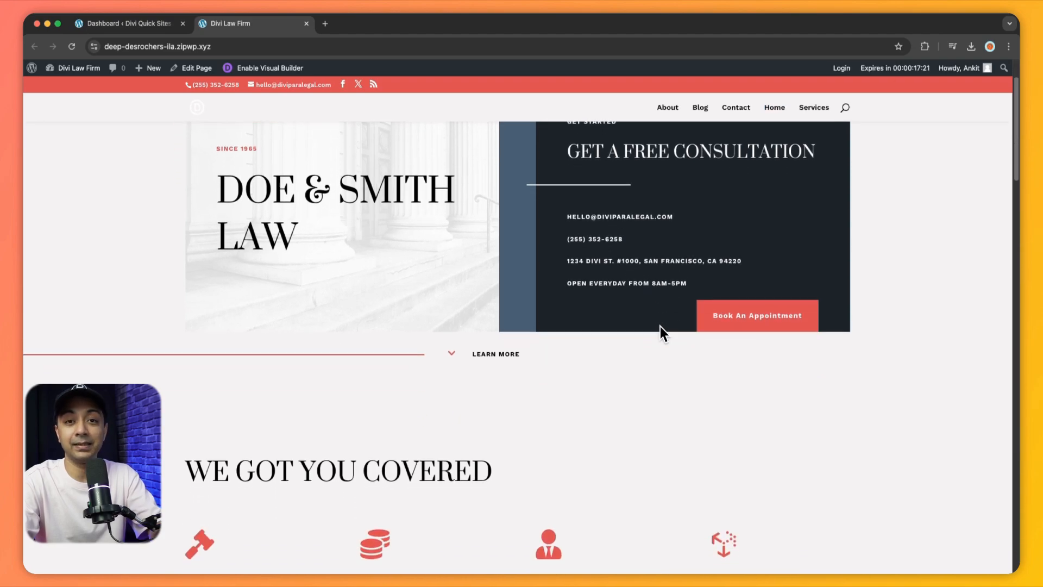
pyautogui.scroll(-2, 660, 324)
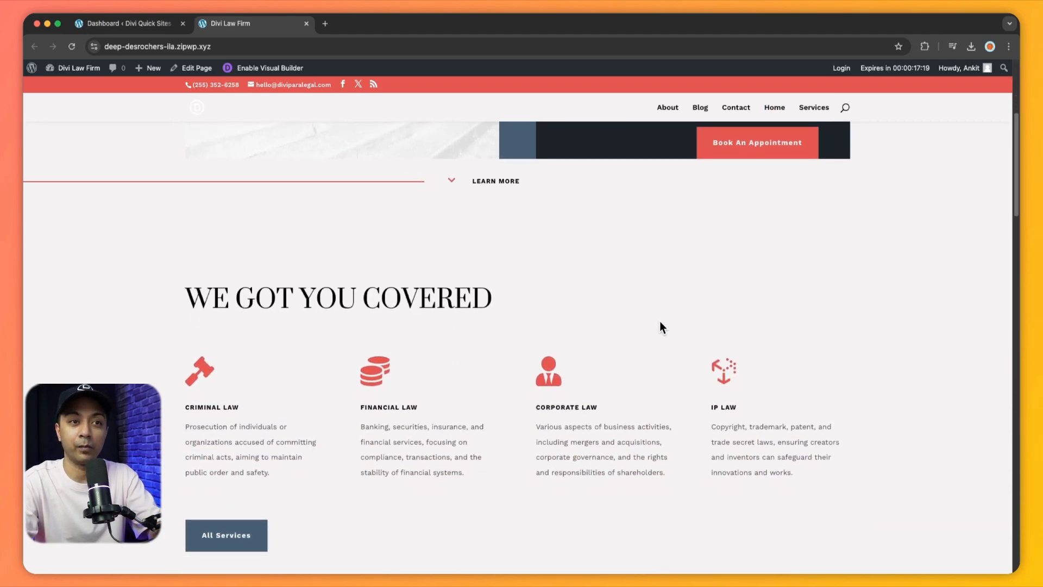
pyautogui.moveTo(660, 321); pyautogui.dragTo(660, 211)
pyautogui.scroll(-5, 871, 264)
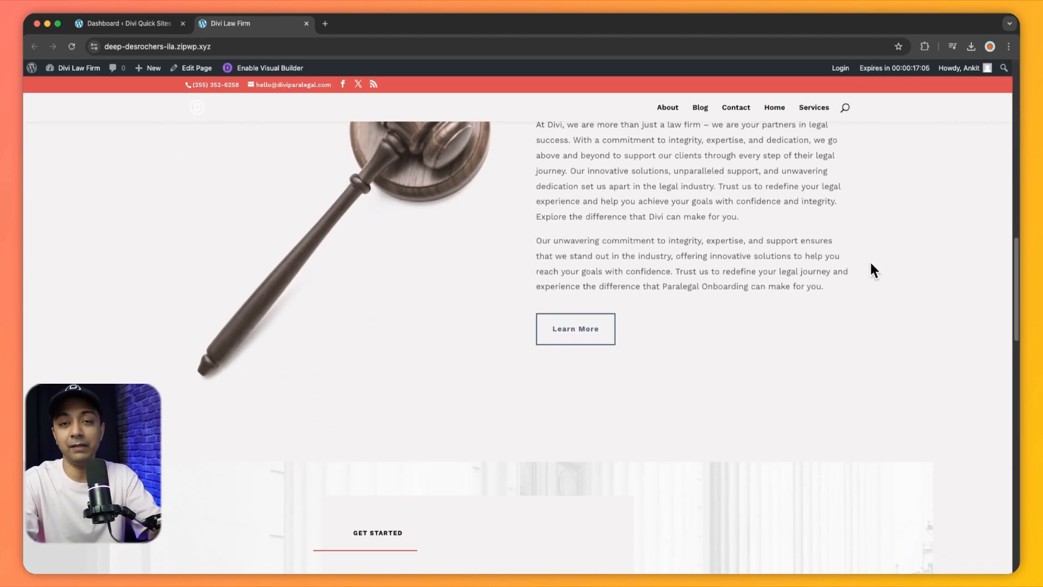
pyautogui.scroll(-6, 871, 264)
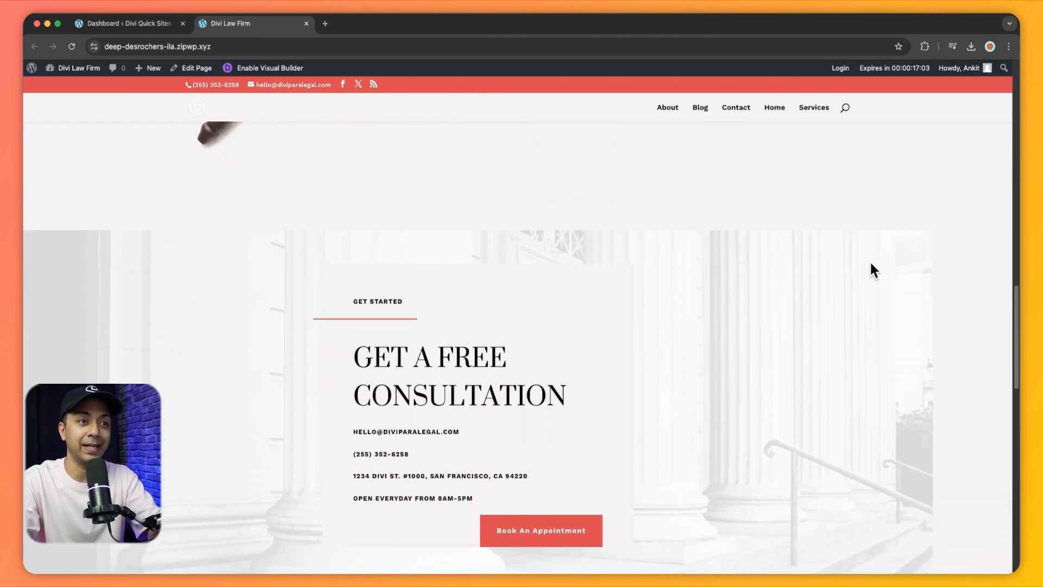
pyautogui.scroll(-1, 871, 264)
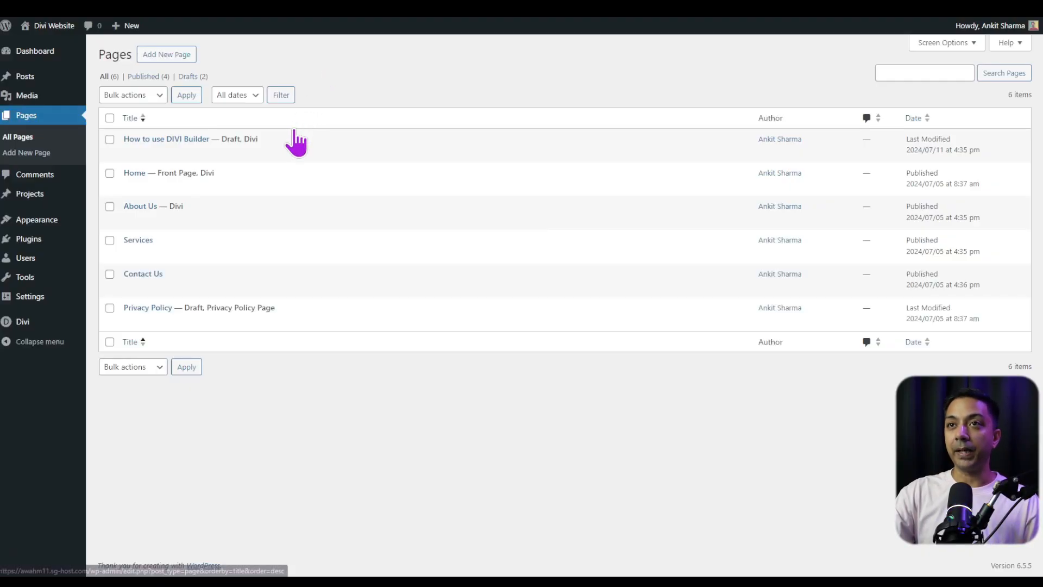
# - Open the "How to use DIVI Builder" page for editing with Divi and delete the section holding its heading
pyautogui.moveTo(262, 155)
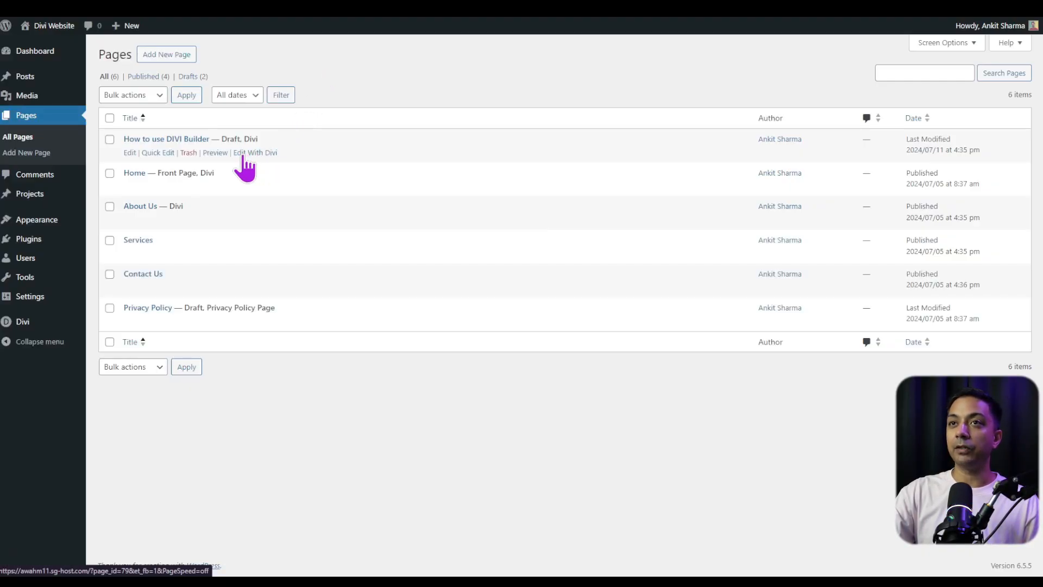
pyautogui.click(262, 155)
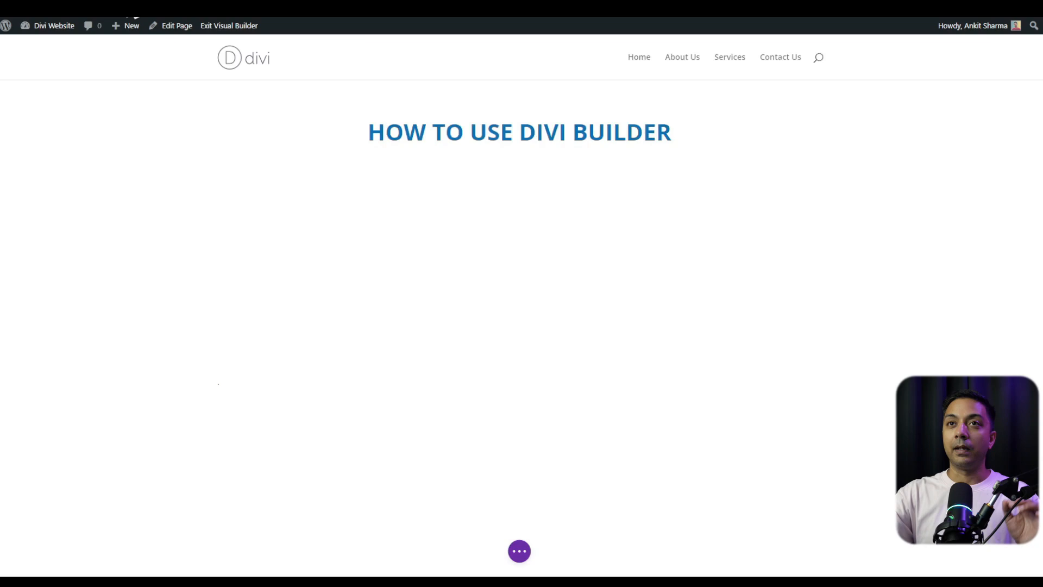
pyautogui.moveTo(60, 93)
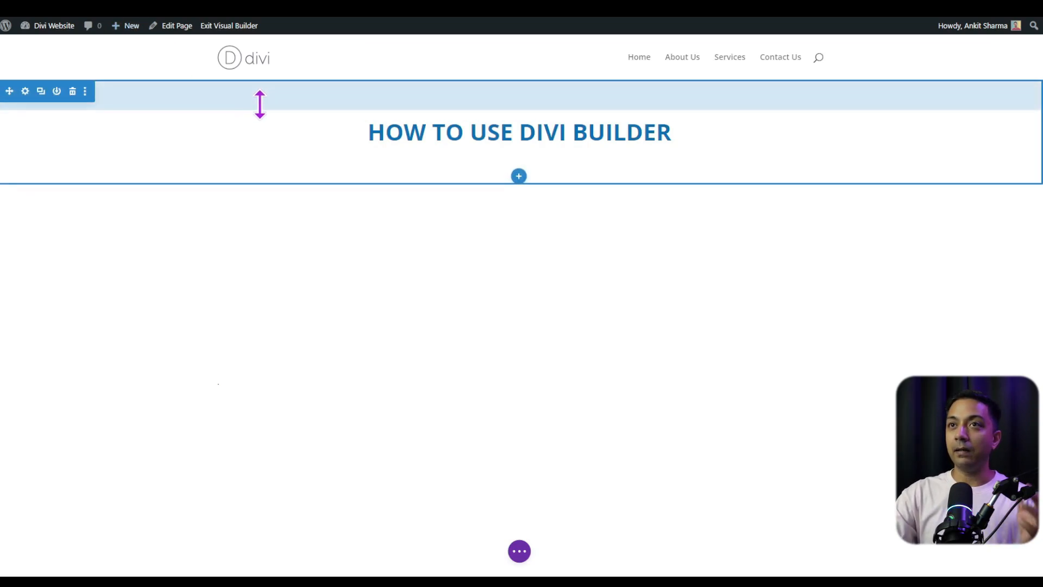
pyautogui.moveTo(325, 145)
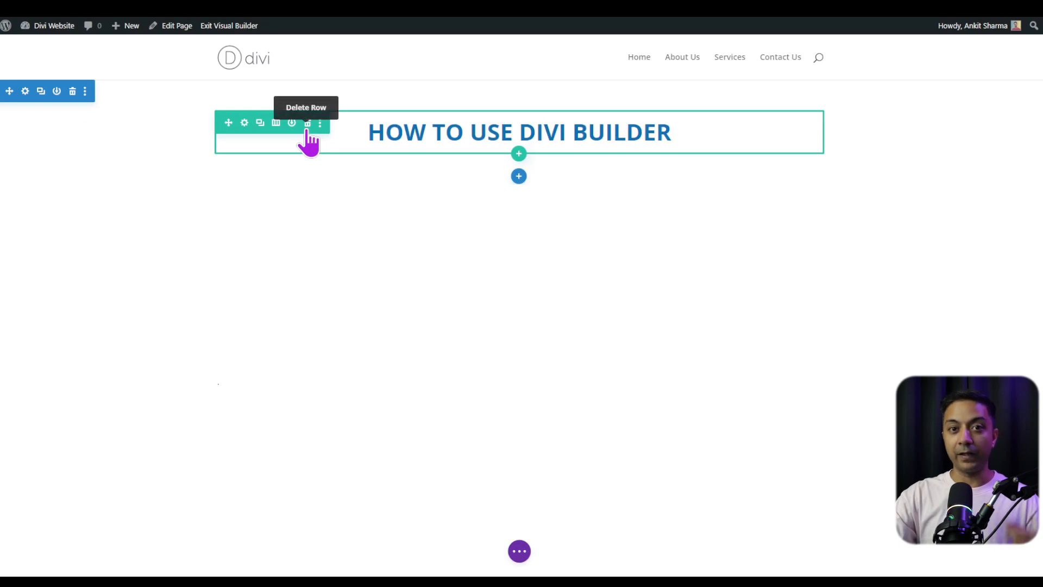
pyautogui.moveTo(428, 129)
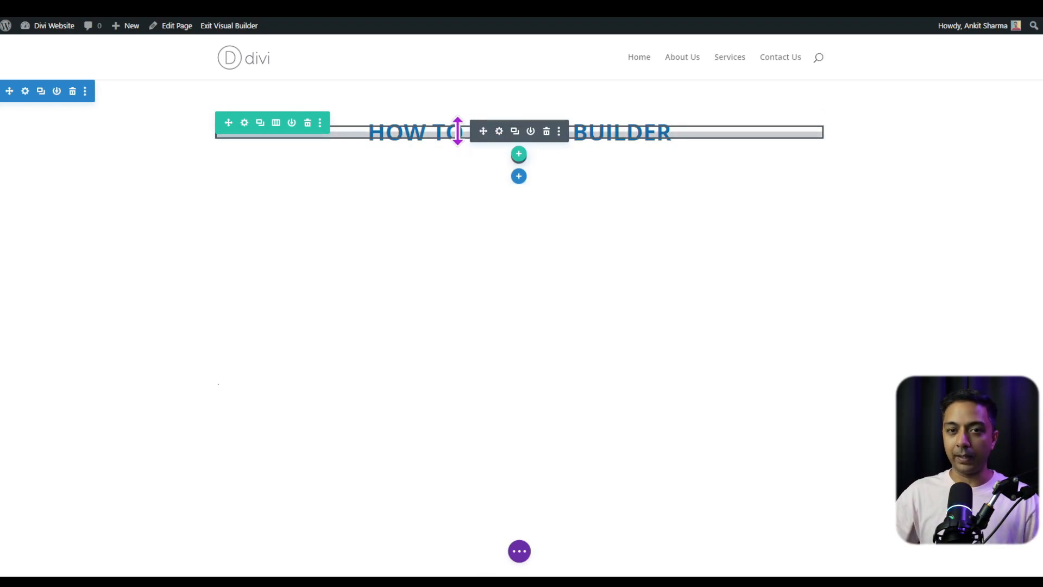
pyautogui.click(73, 92)
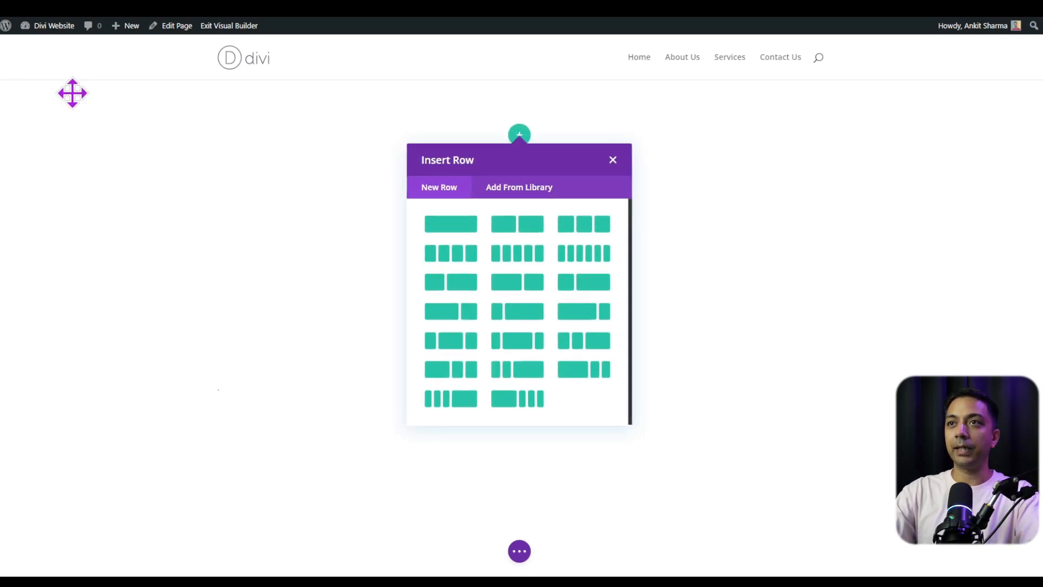
# - Insert a single-column row in the empty section and add a Text module to it
pyautogui.click(455, 231)
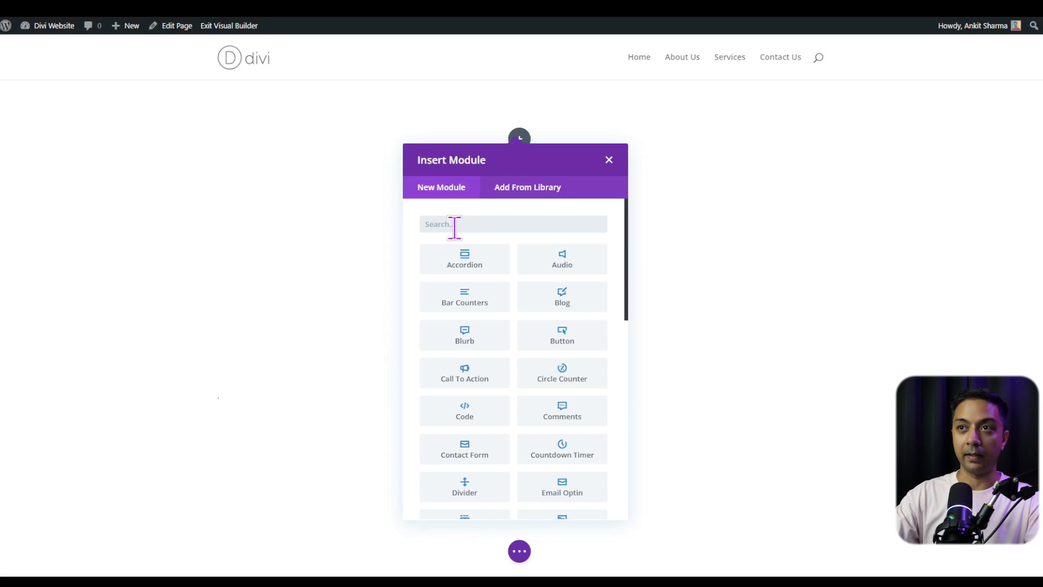
pyautogui.write('text')
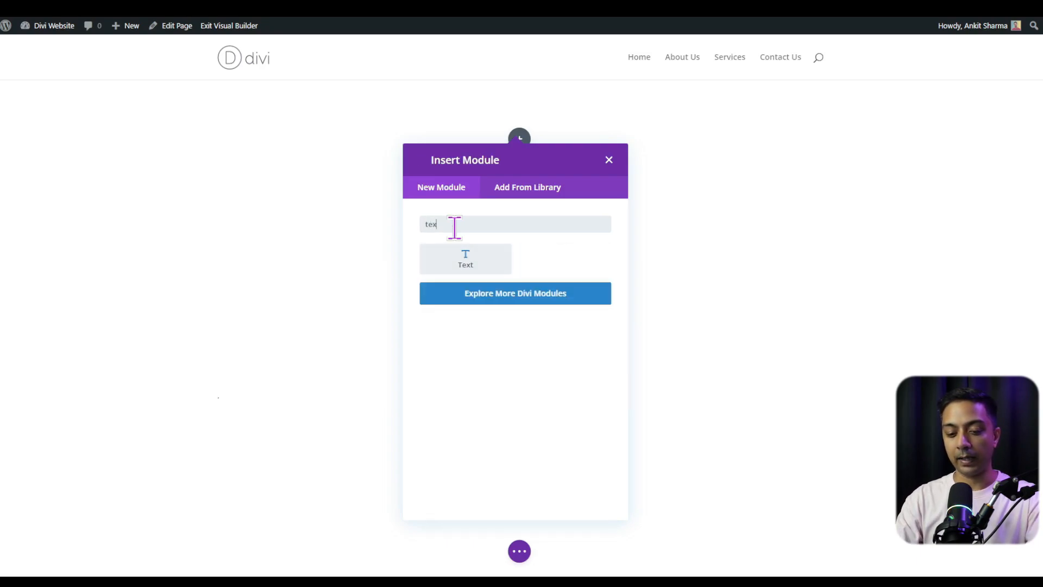
pyautogui.click(492, 266)
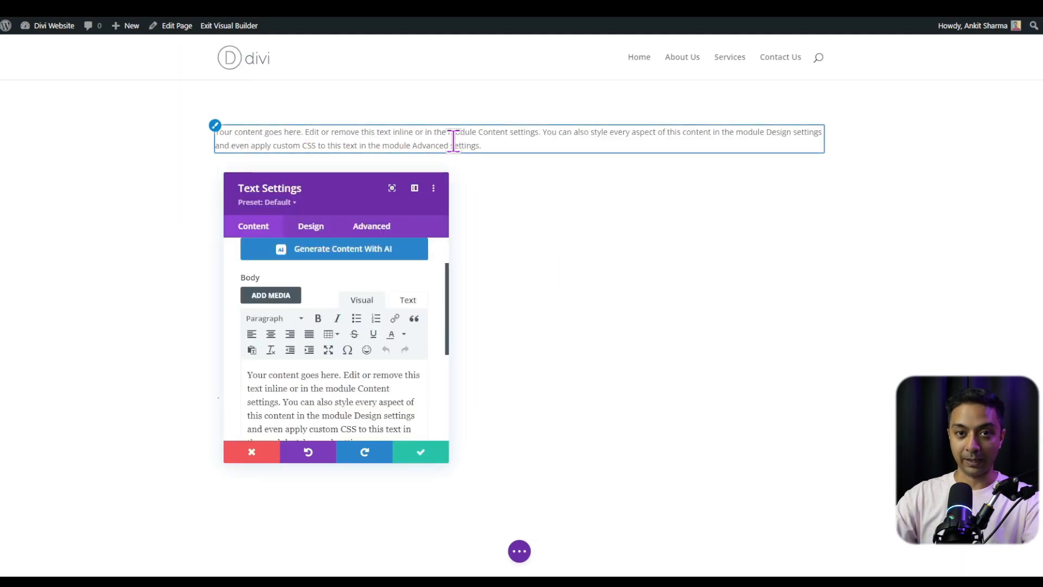
# - Dock the text settings beside the page and look over the Content, Design and Advanced options
pyautogui.moveTo(358, 185); pyautogui.dragTo(376, 221)
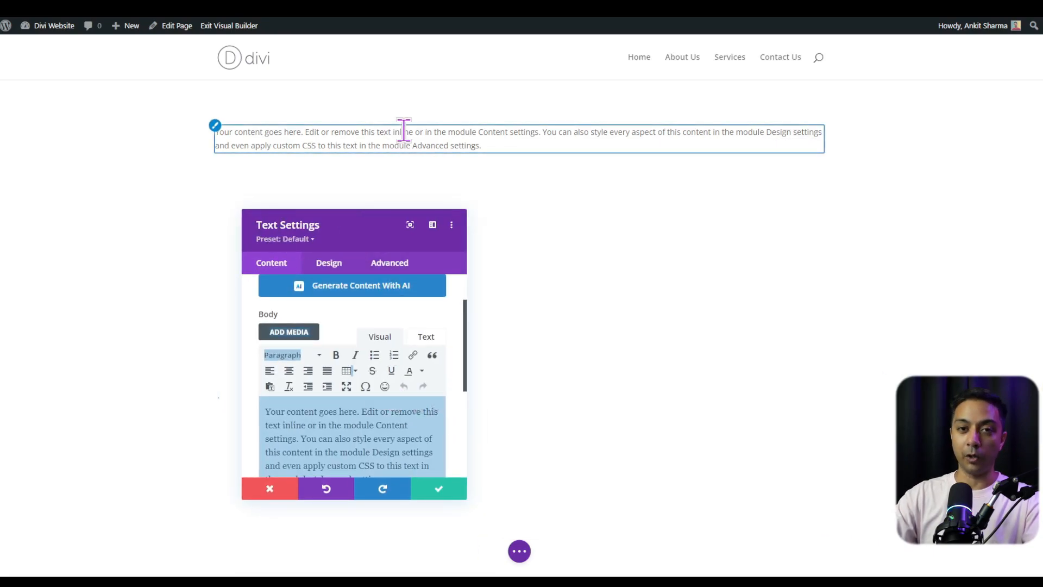
pyautogui.moveTo(345, 222); pyautogui.dragTo(2, 87)
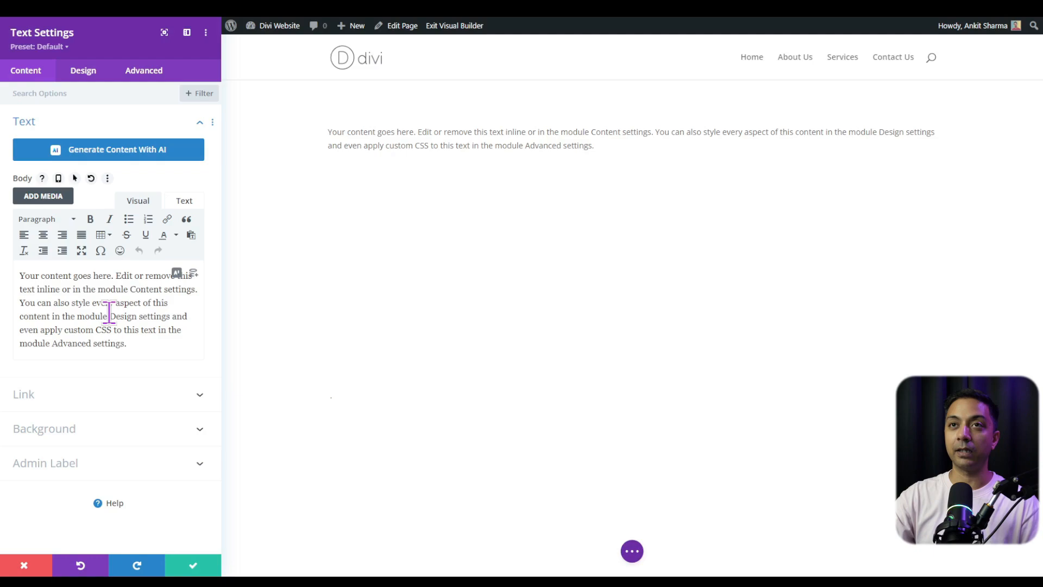
pyautogui.click(87, 76)
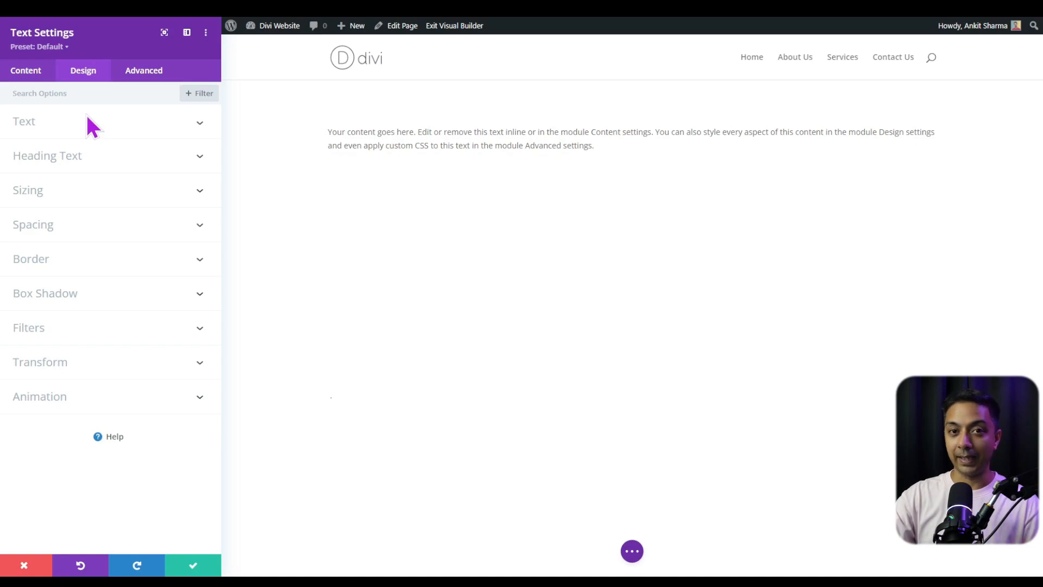
pyautogui.click(136, 76)
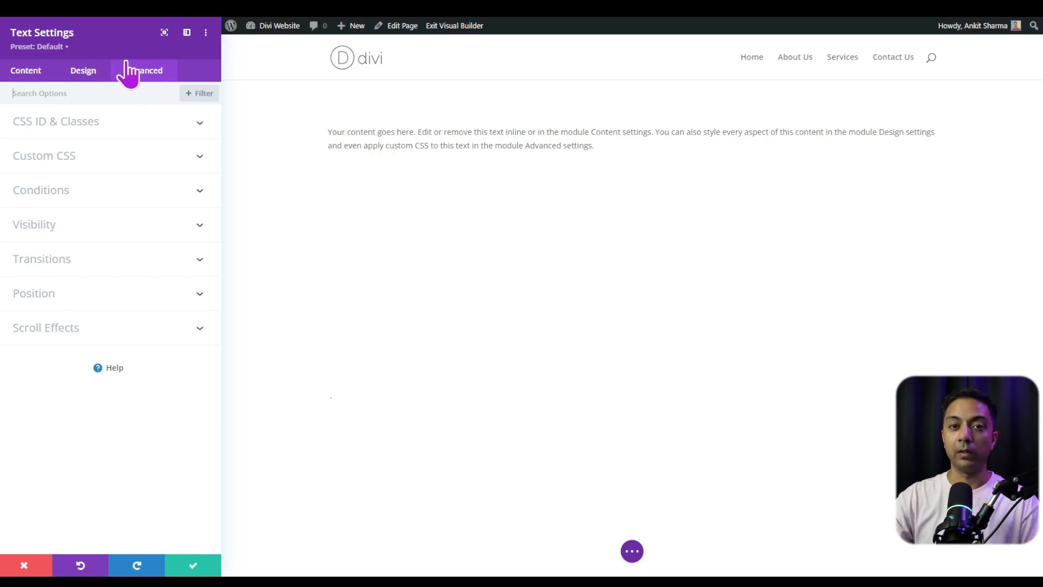
pyautogui.click(27, 73)
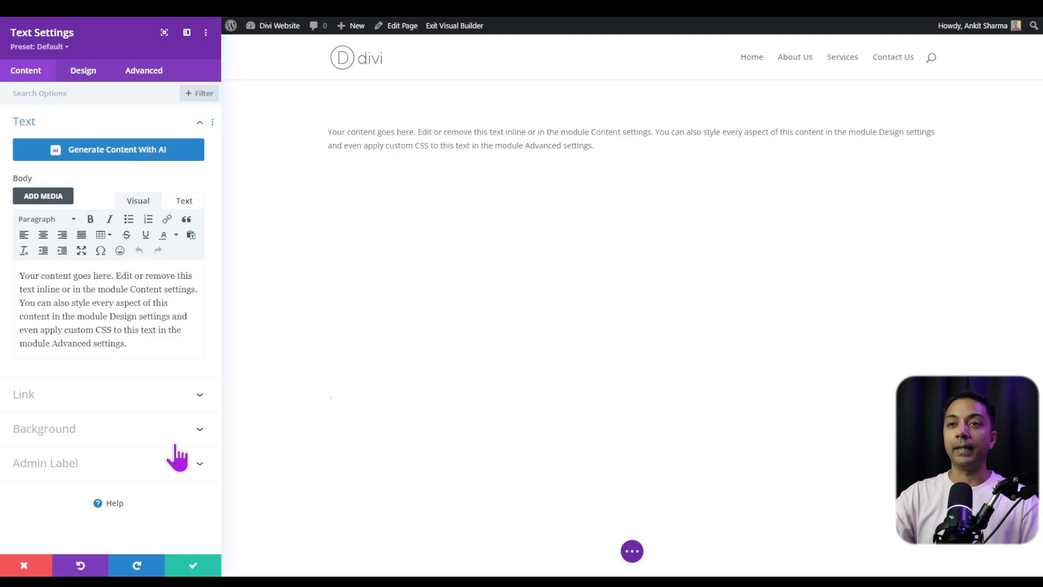
# - Set the text module's background color to light gray #f2f2f2
pyautogui.click(201, 441)
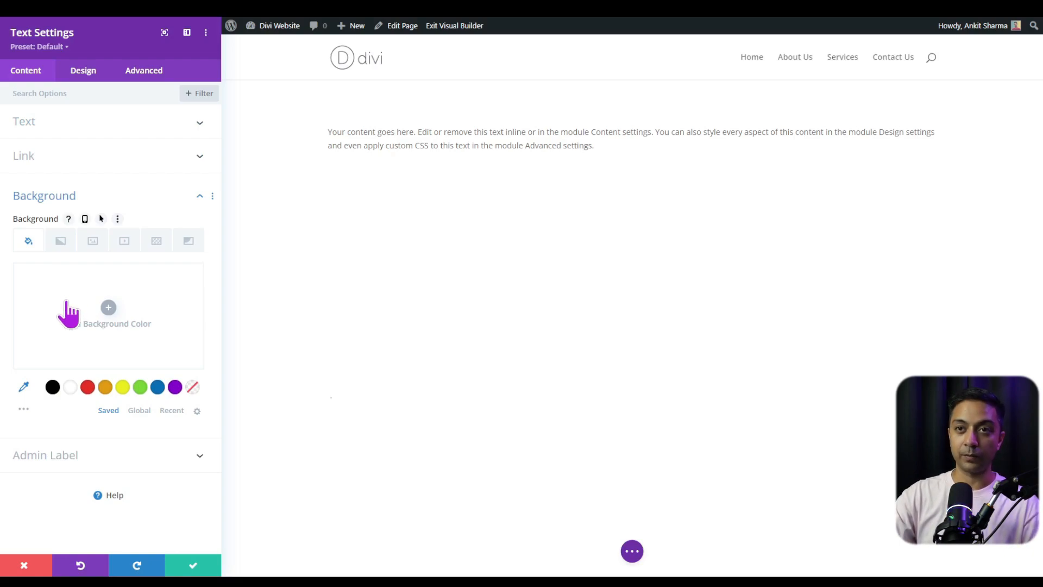
pyautogui.click(107, 321)
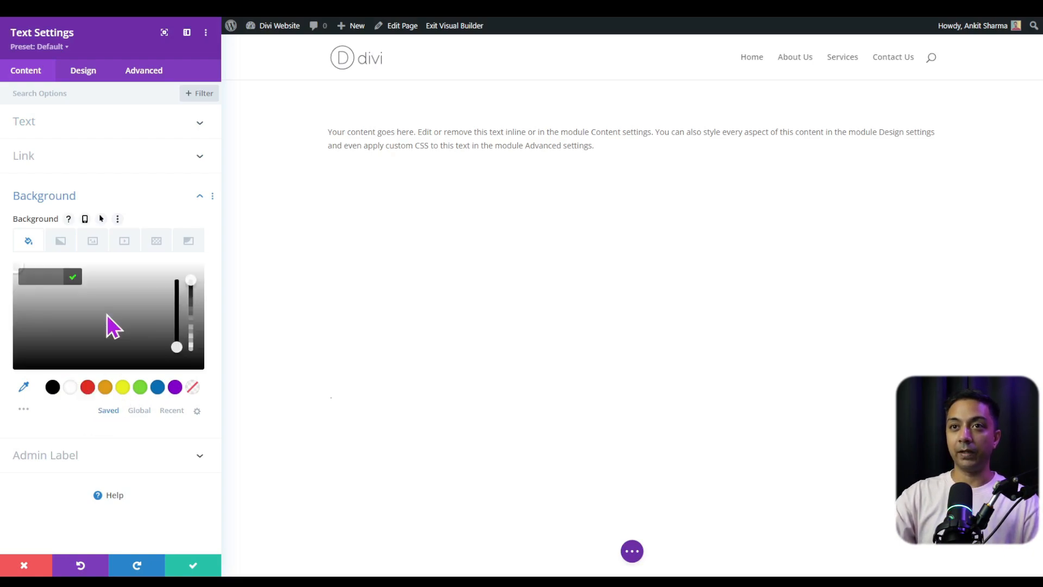
pyautogui.click(119, 273)
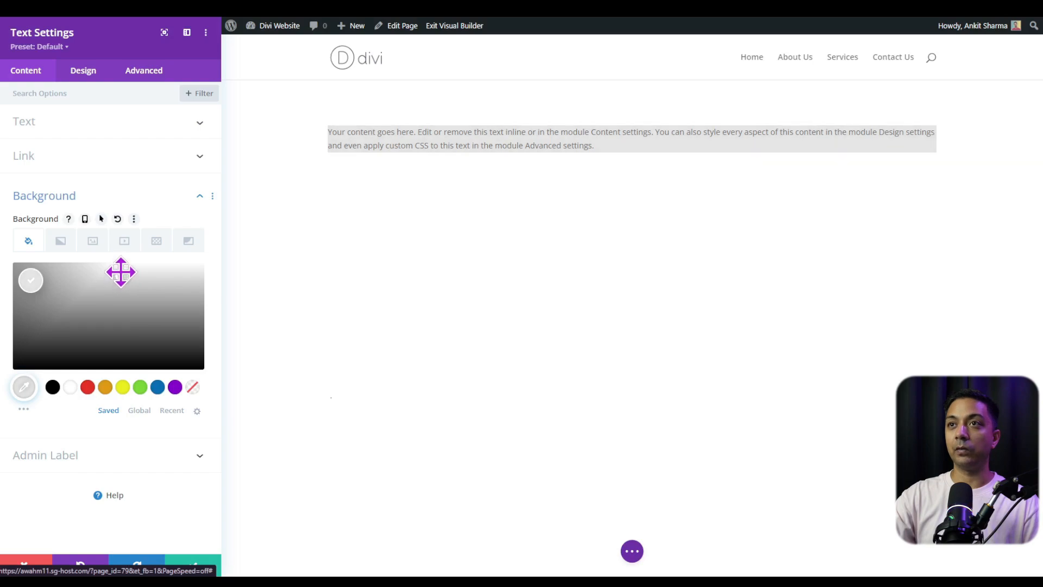
pyautogui.moveTo(121, 273); pyautogui.dragTo(119, 269)
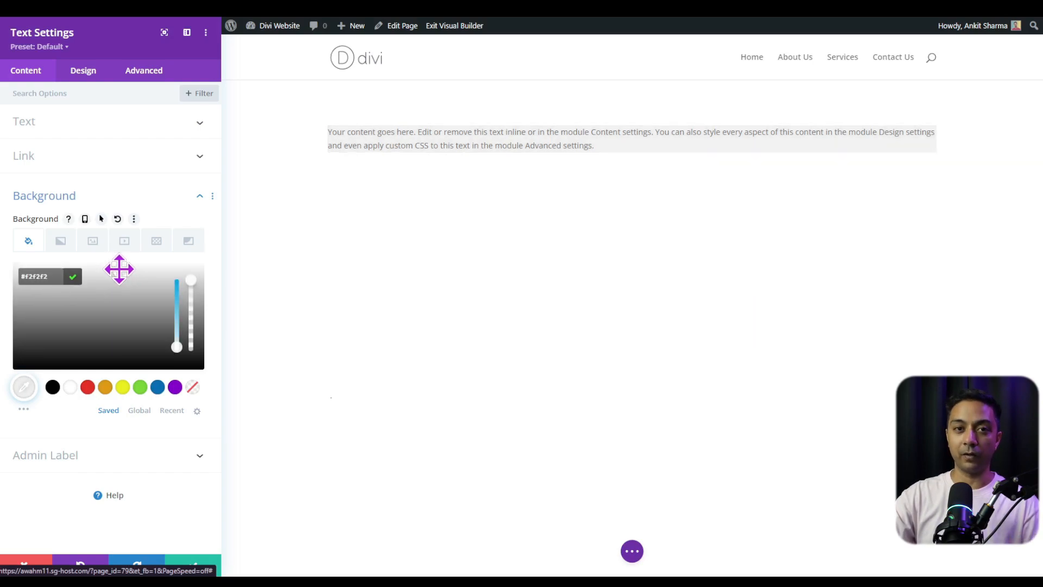
# - Set the module's text size to 18px and letter spacing to 4px, and save the text settings
pyautogui.click(83, 72)
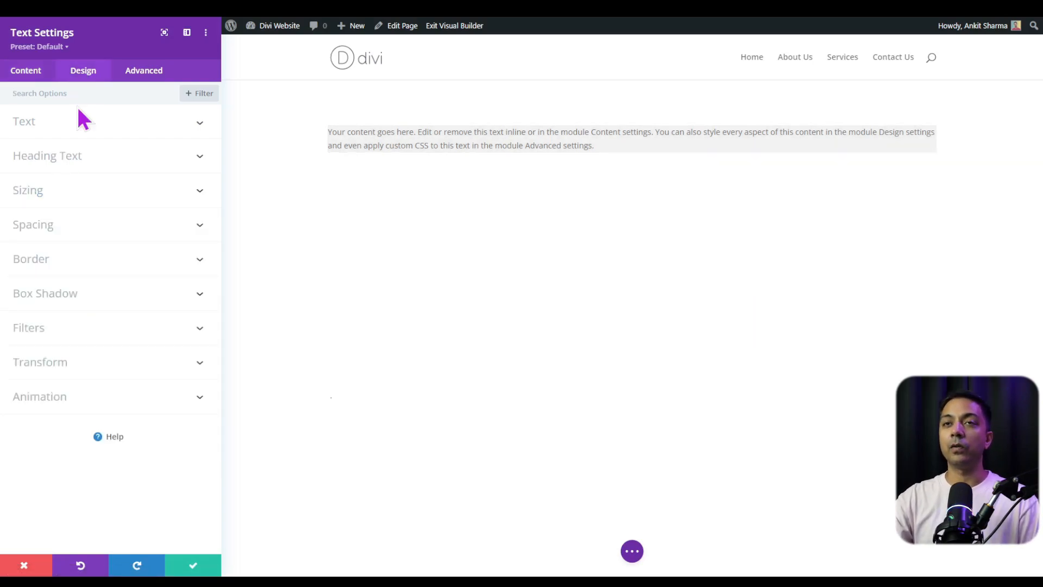
pyautogui.click(47, 130)
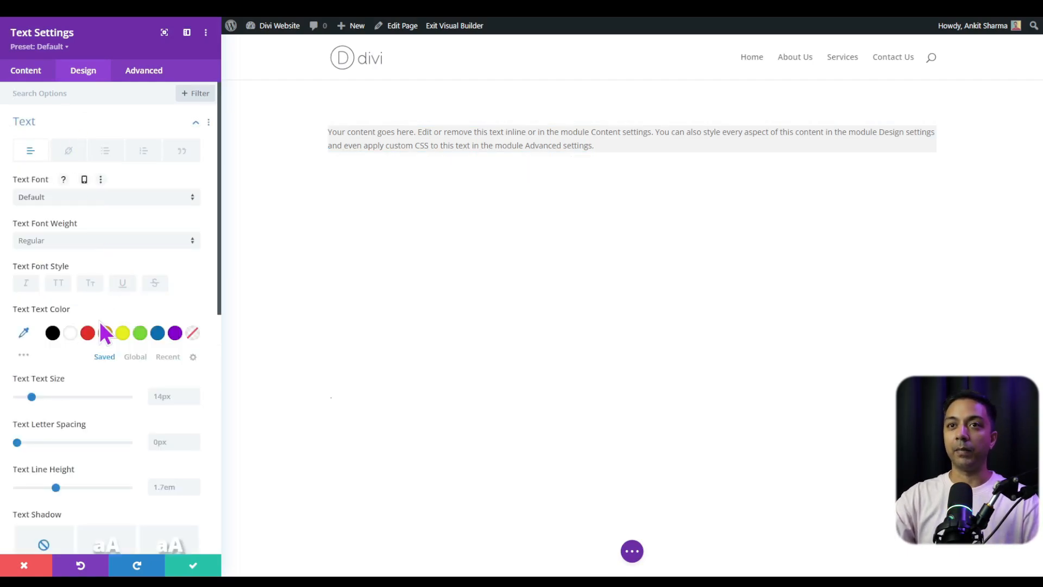
pyautogui.moveTo(32, 397); pyautogui.dragTo(36, 398)
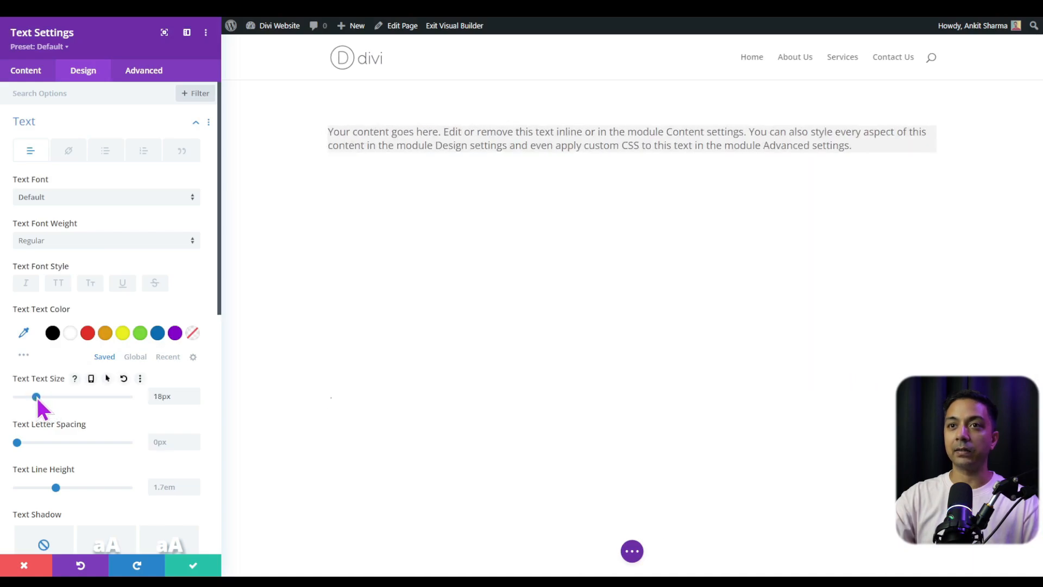
pyautogui.moveTo(18, 445); pyautogui.dragTo(23, 446)
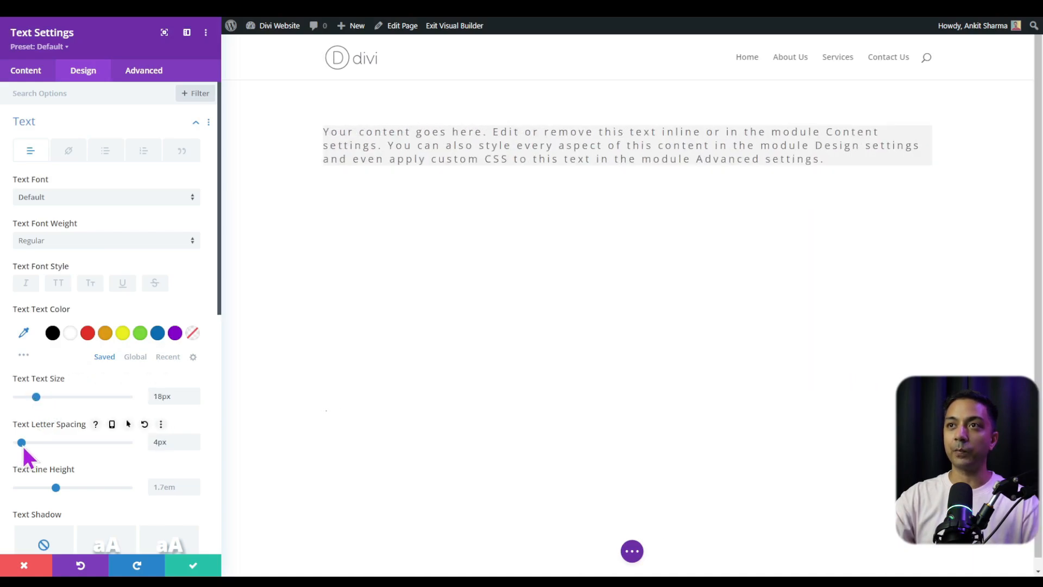
pyautogui.scroll(-2, 67, 477)
pyautogui.scroll(-5, 131, 340)
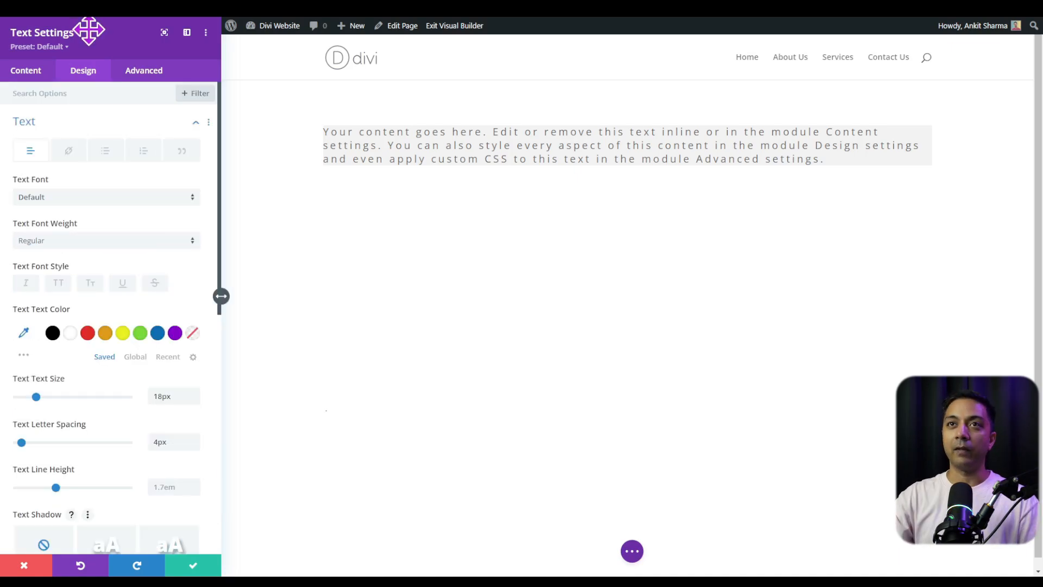
pyautogui.moveTo(89, 30); pyautogui.dragTo(260, 66)
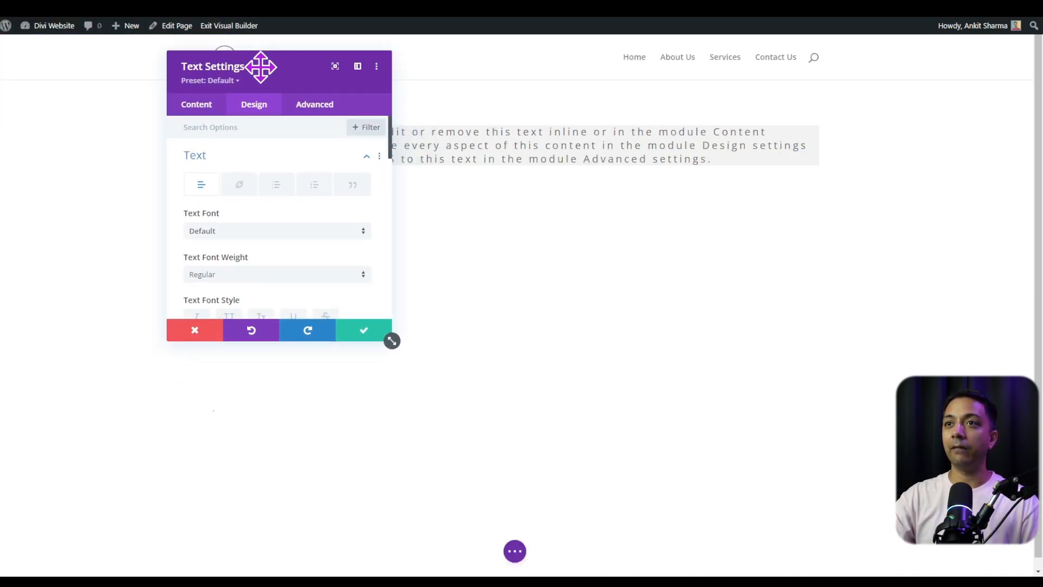
pyautogui.click(361, 342)
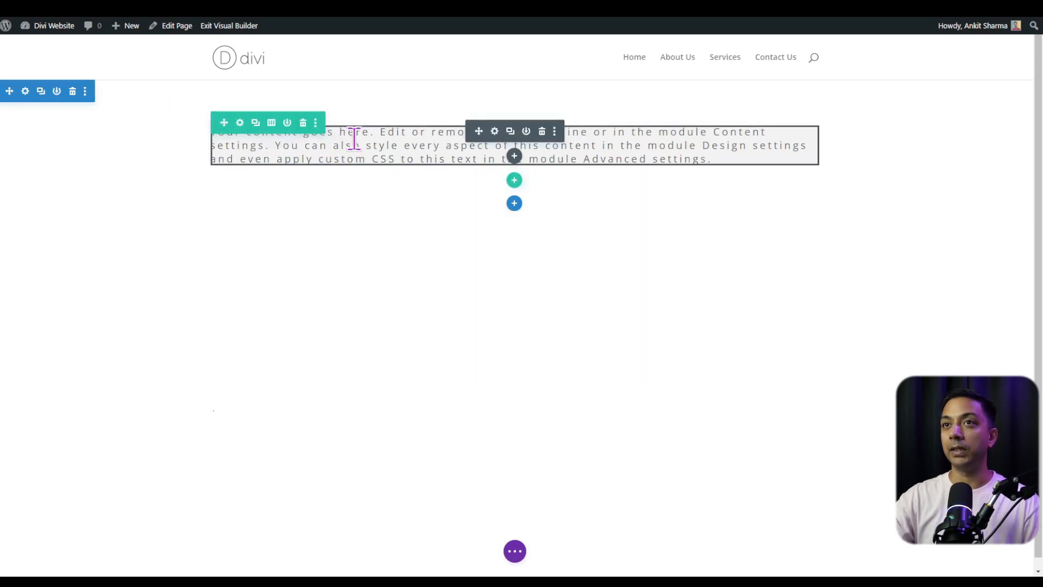
# - Insert a row with two equal columns below the text row
pyautogui.click(514, 182)
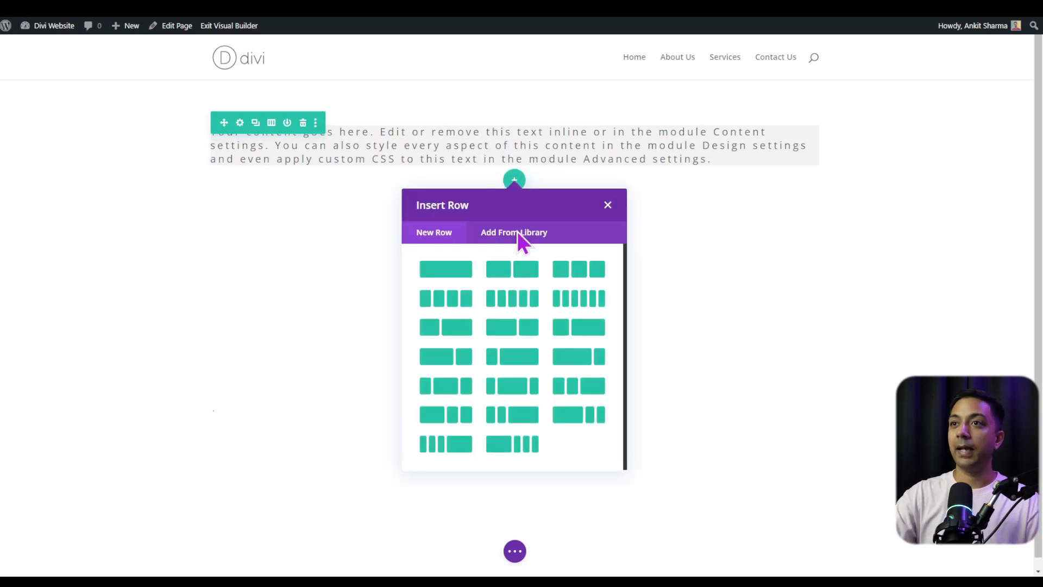
pyautogui.click(518, 274)
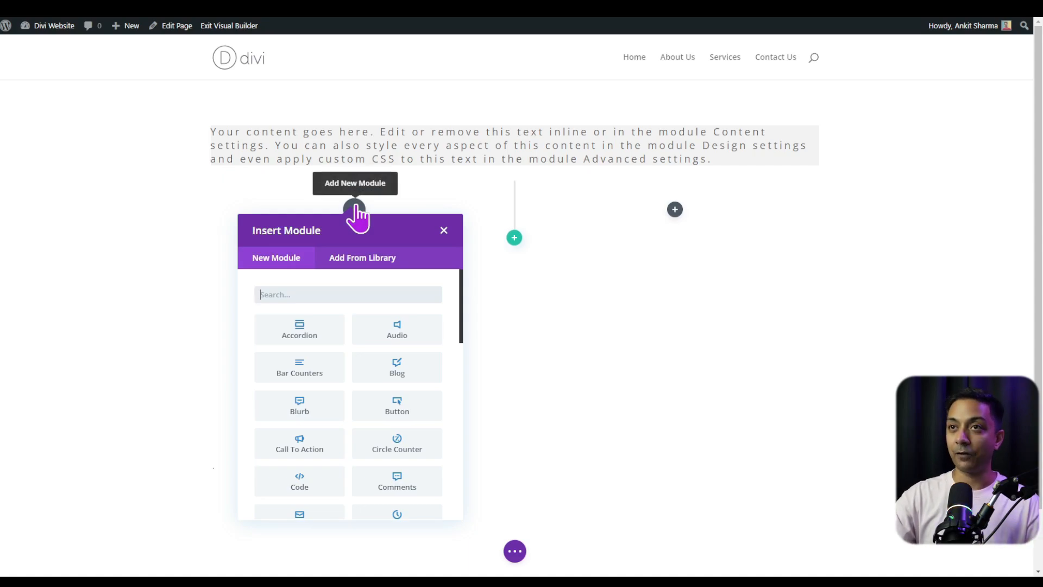
# - Add a Text module with the default placeholder content to the first column of the two-column row
pyautogui.click(675, 210)
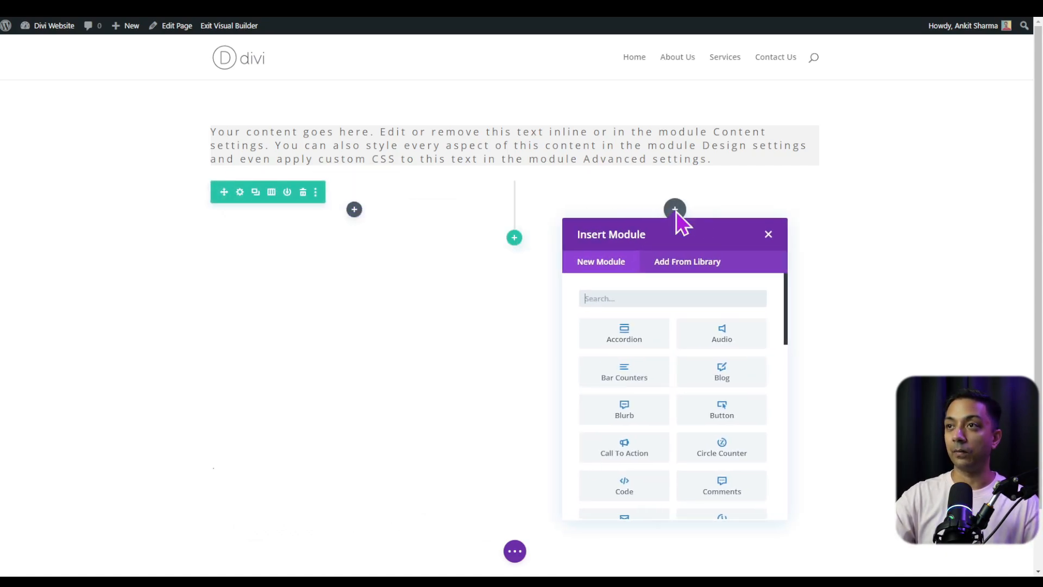
pyautogui.click(356, 211)
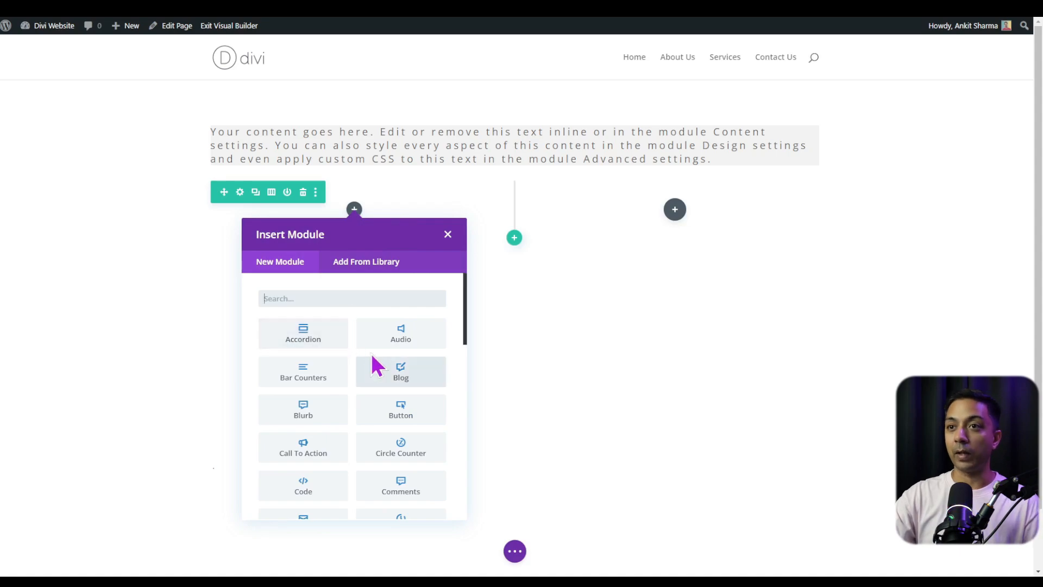
pyautogui.write('text')
pyautogui.press('Return')
pyautogui.click(361, 337)
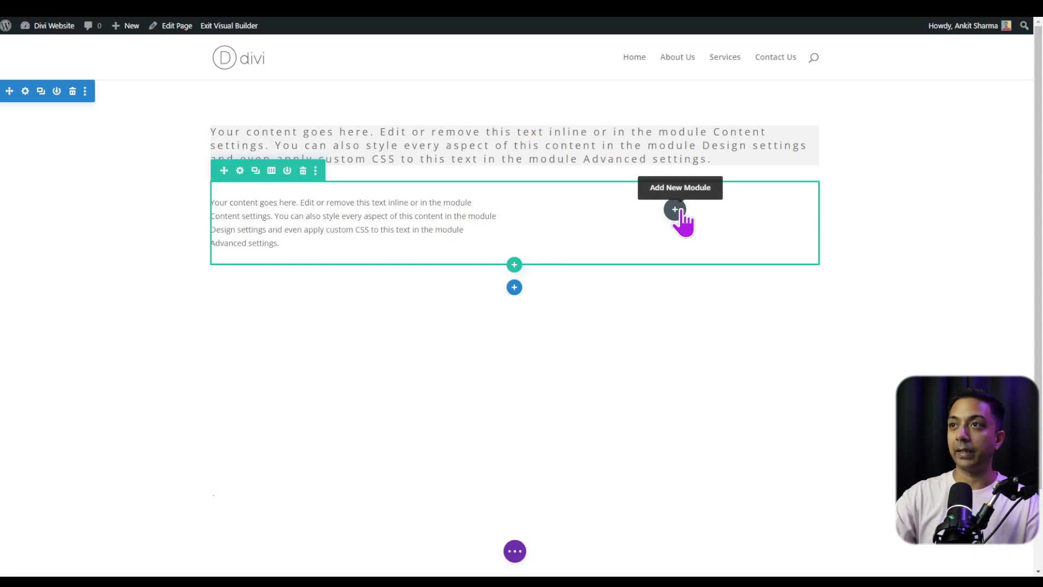
# - Add an Image module with the placeholder picture to the second column of the row and save its settings
pyautogui.click(675, 210)
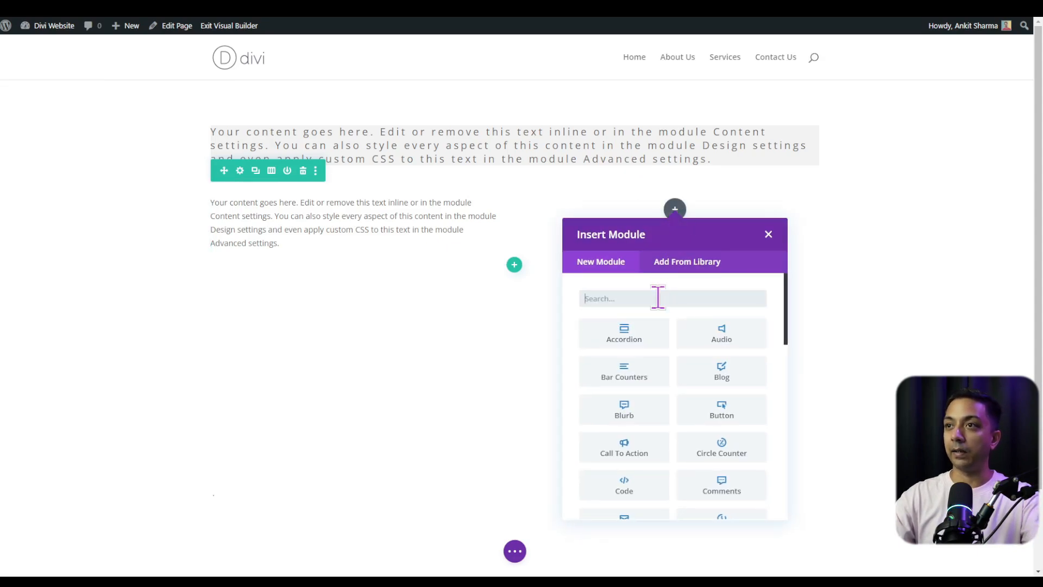
pyautogui.write('im')
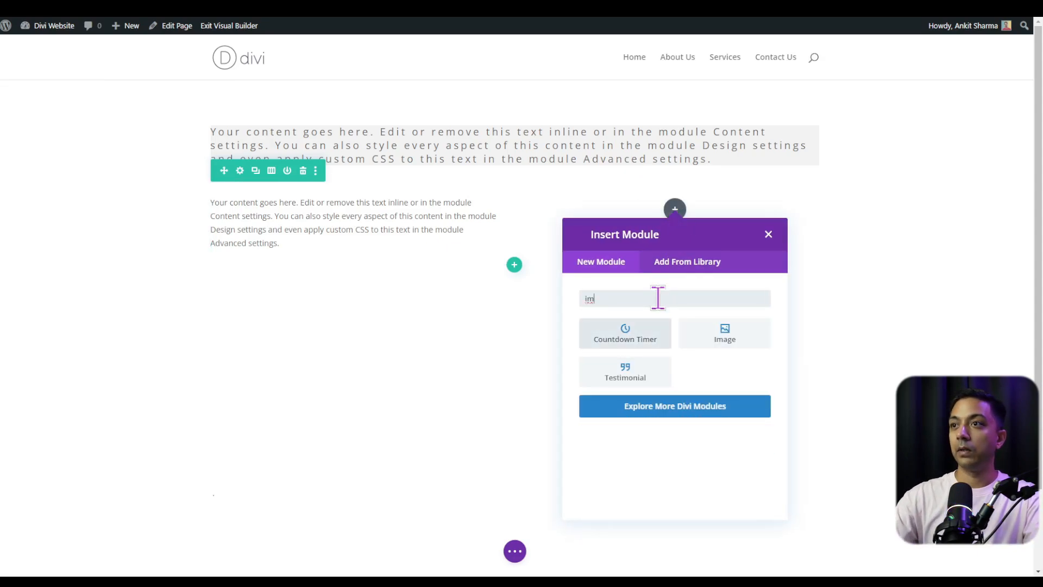
pyautogui.click(722, 338)
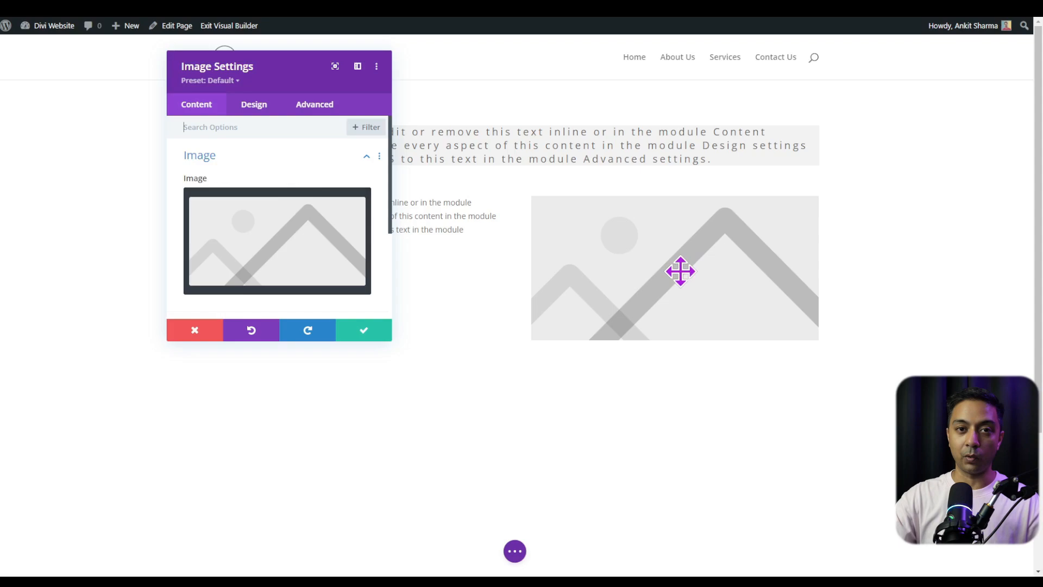
pyautogui.moveTo(304, 205)
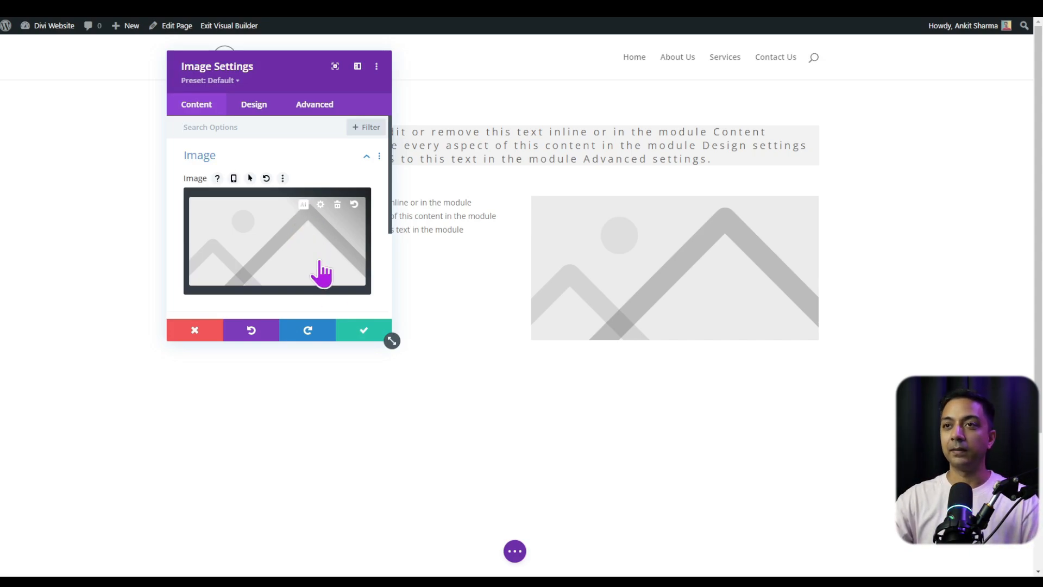
pyautogui.click(360, 333)
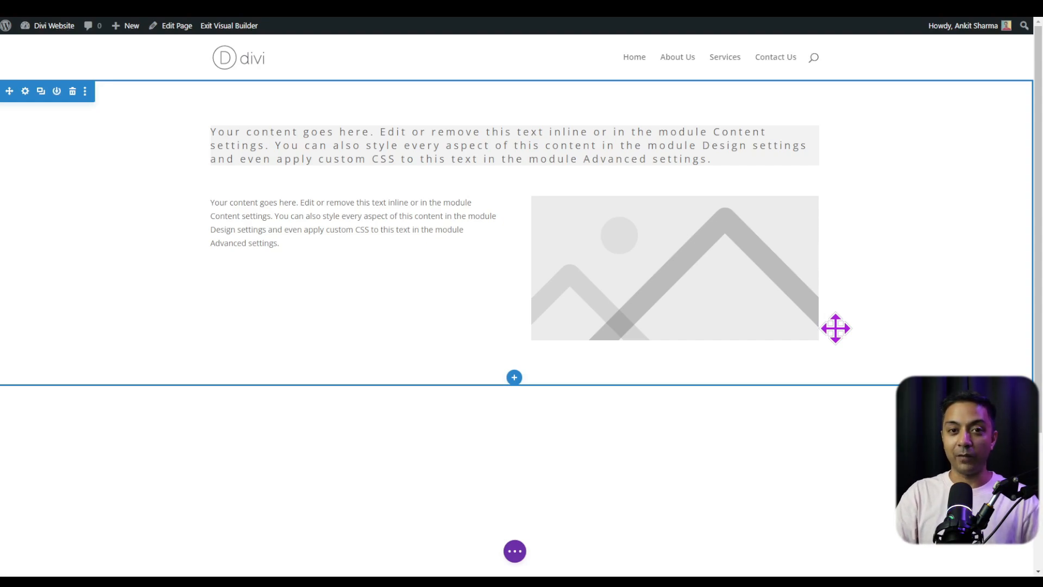
# - Publish the page from the visual builder's page options
pyautogui.click(519, 554)
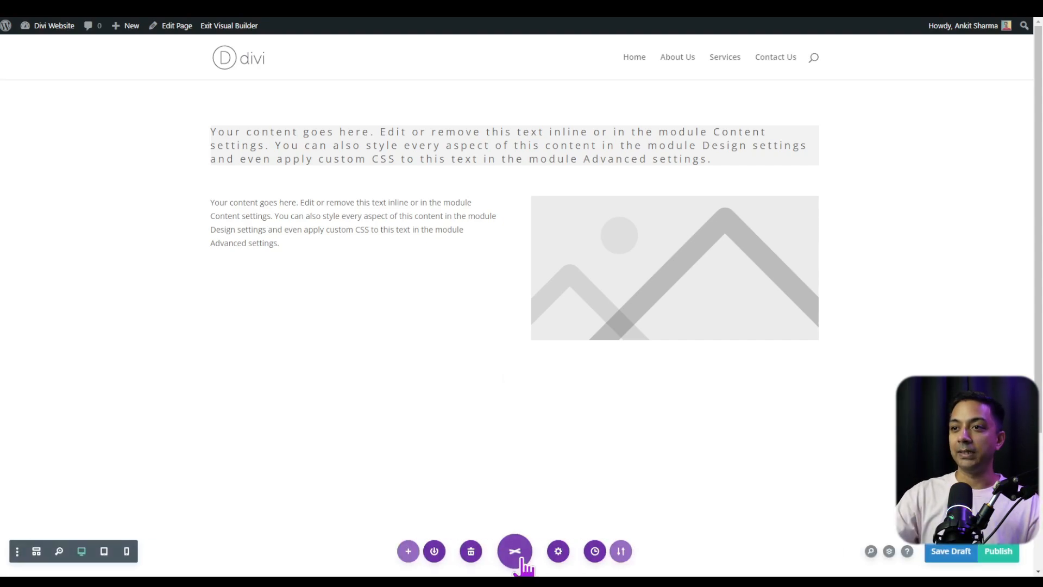
pyautogui.click(997, 555)
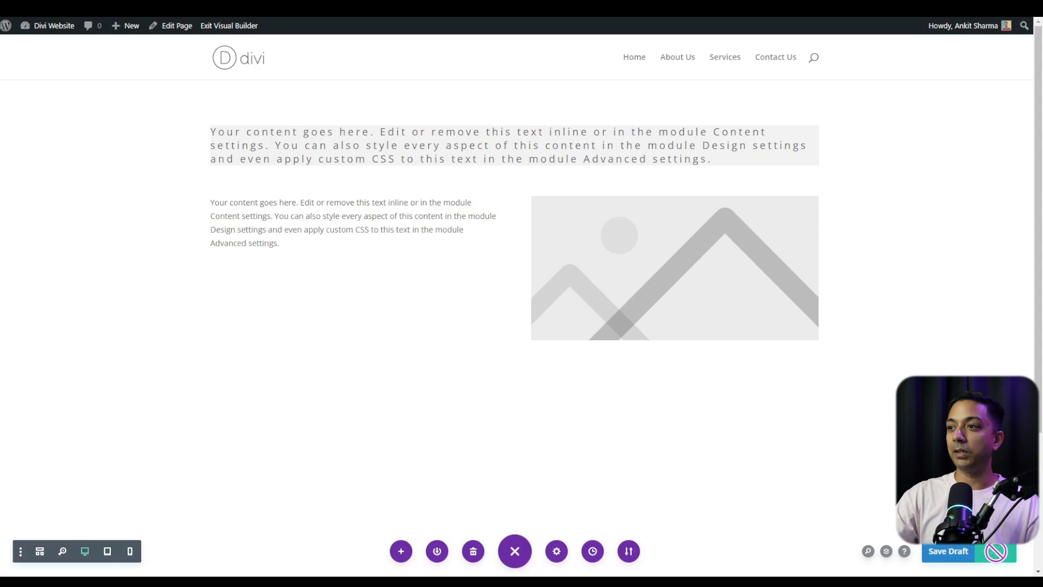